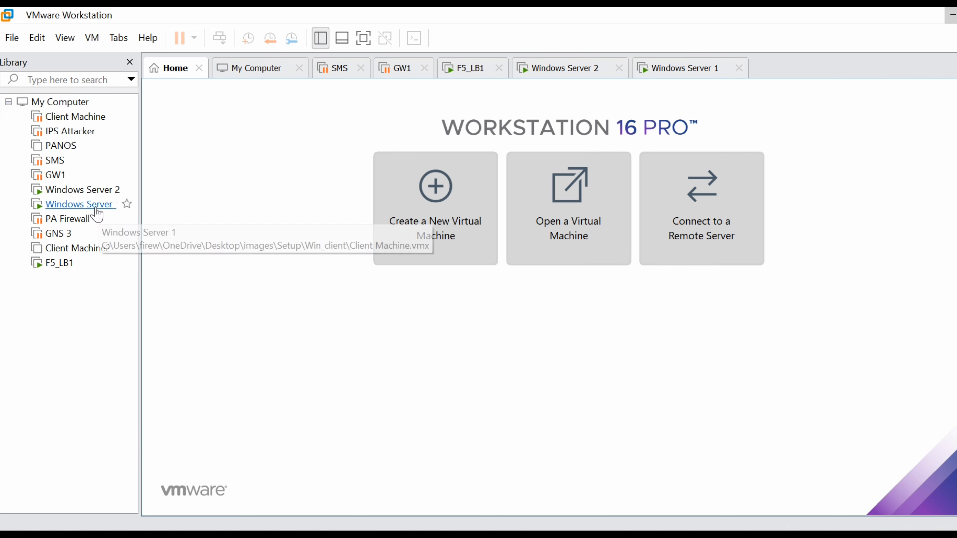
Step: Check the network diagram in Edge, then open the Windows Server 1 VM in VMware Workstation
click(571, 535)
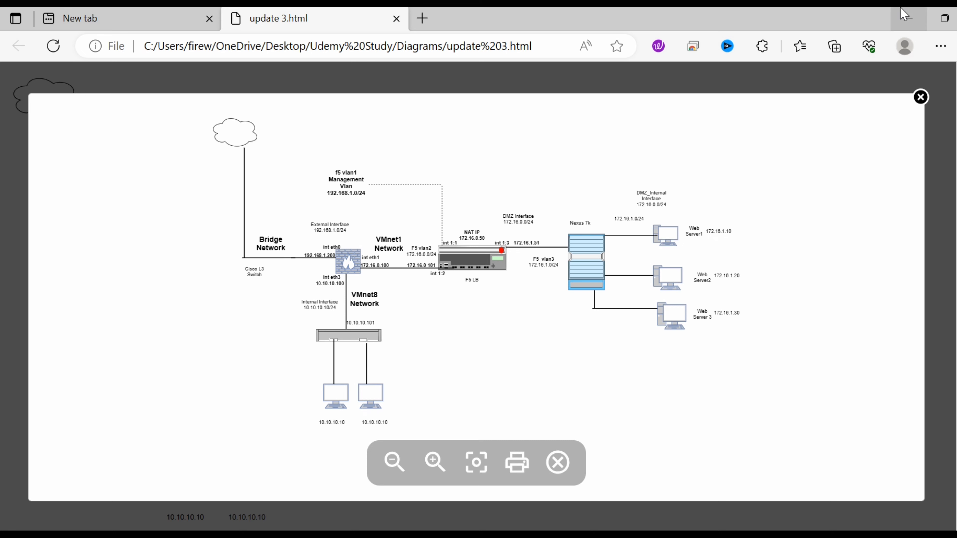
click(917, 21)
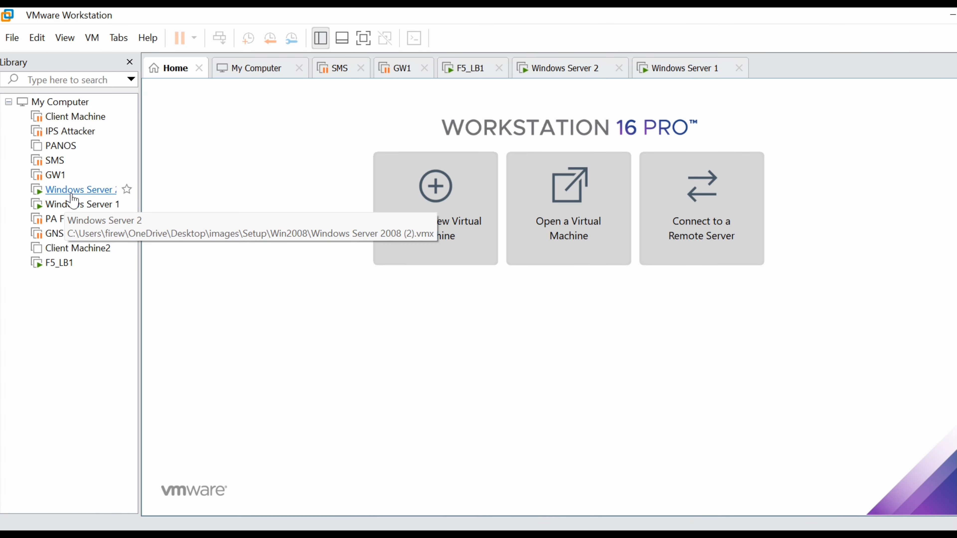
click(123, 204)
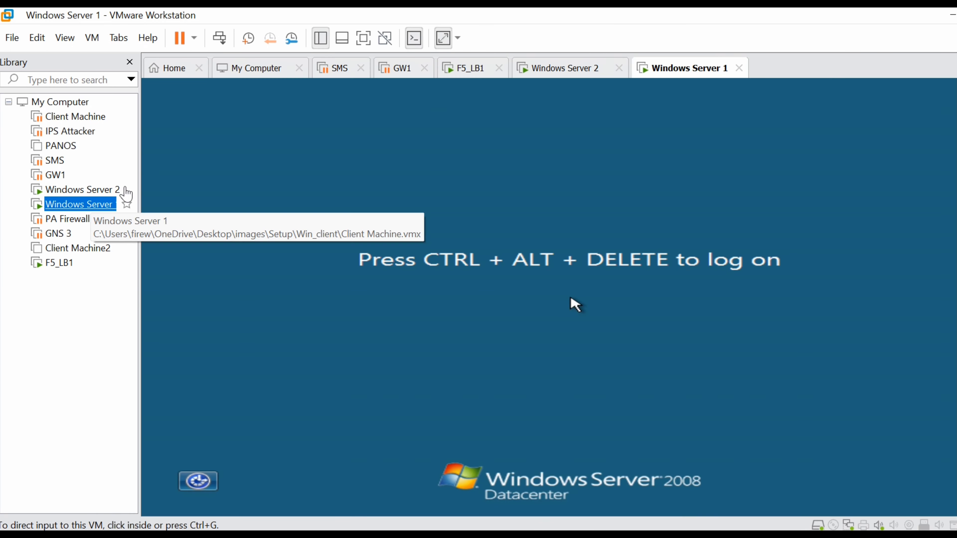
Step: Log in to Windows Server 1 as Administrator using Send Ctrl+Alt+Del and the account password
click(60, 39)
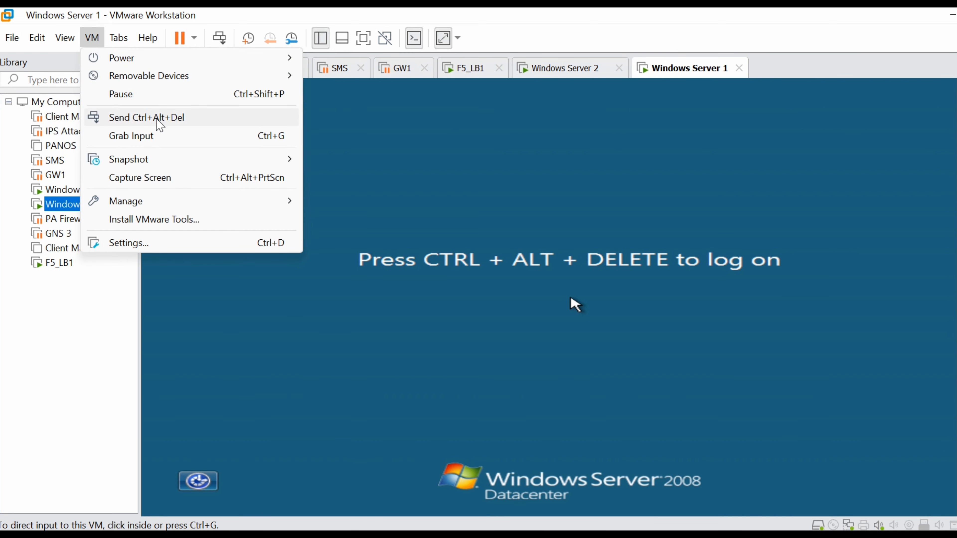
click(160, 118)
click(499, 350)
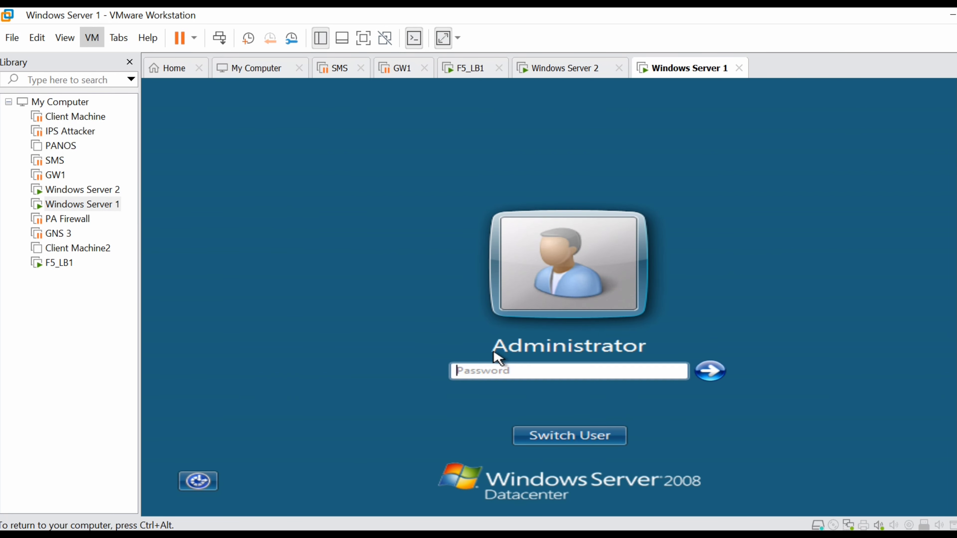
text(••)
key(Return)
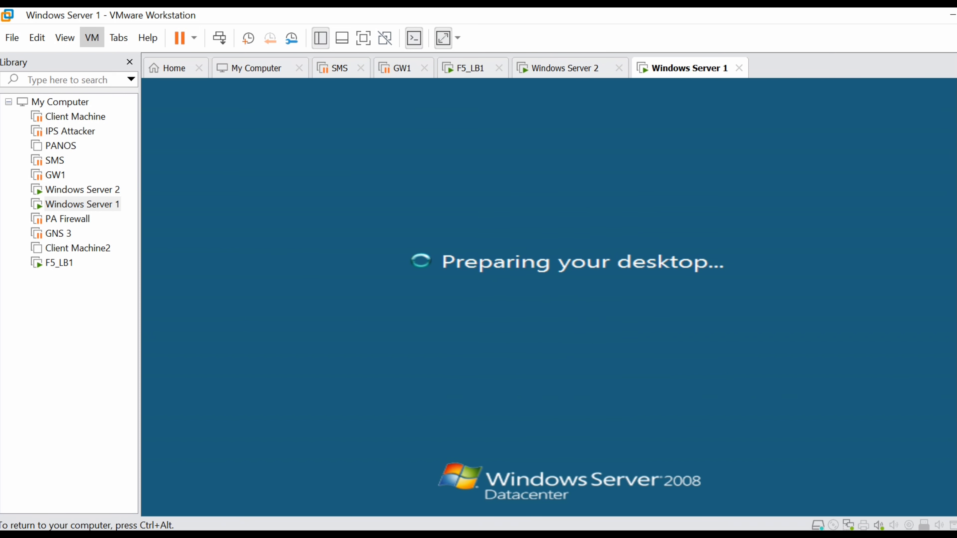
key(ctrl+alt)
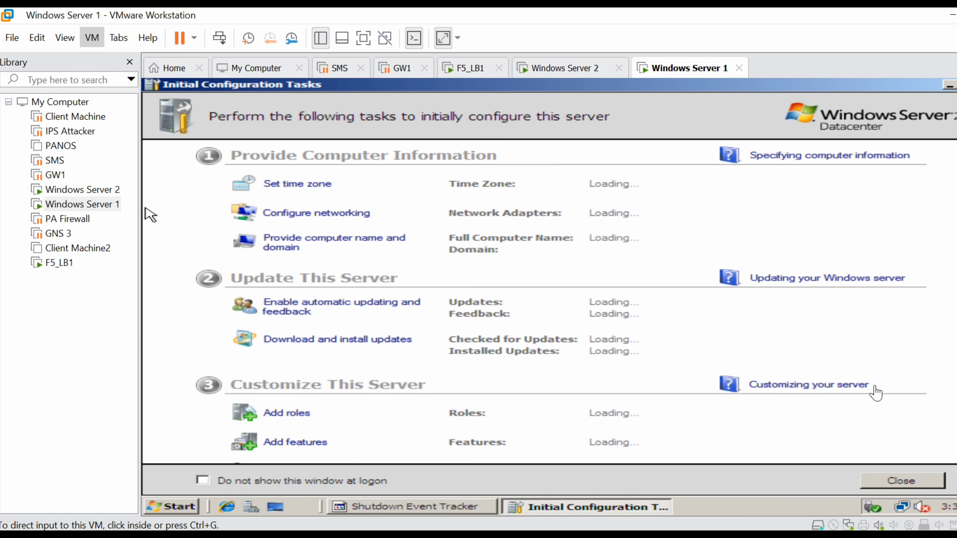
Step: Close Initial Configuration Tasks and open Network and Sharing Center on Windows Server 1
click(150, 214)
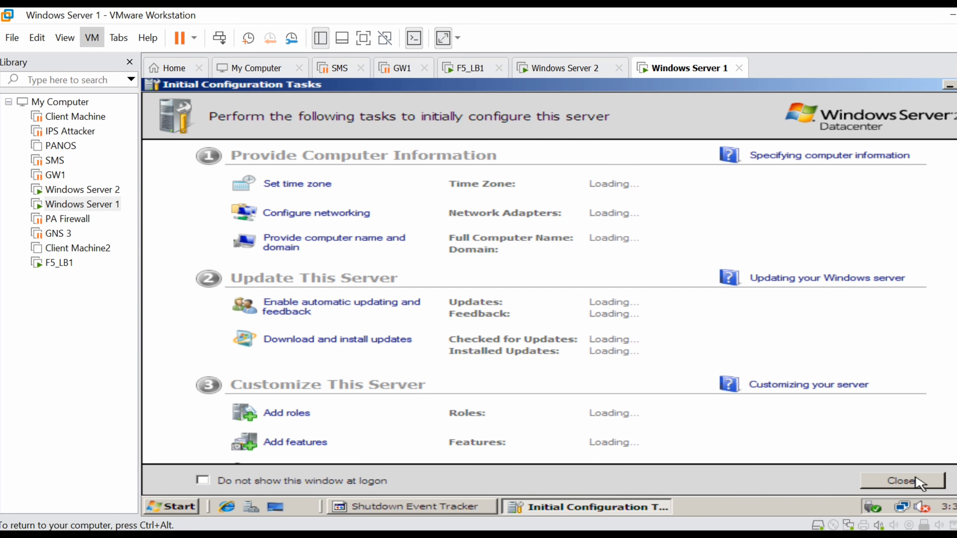
click(919, 482)
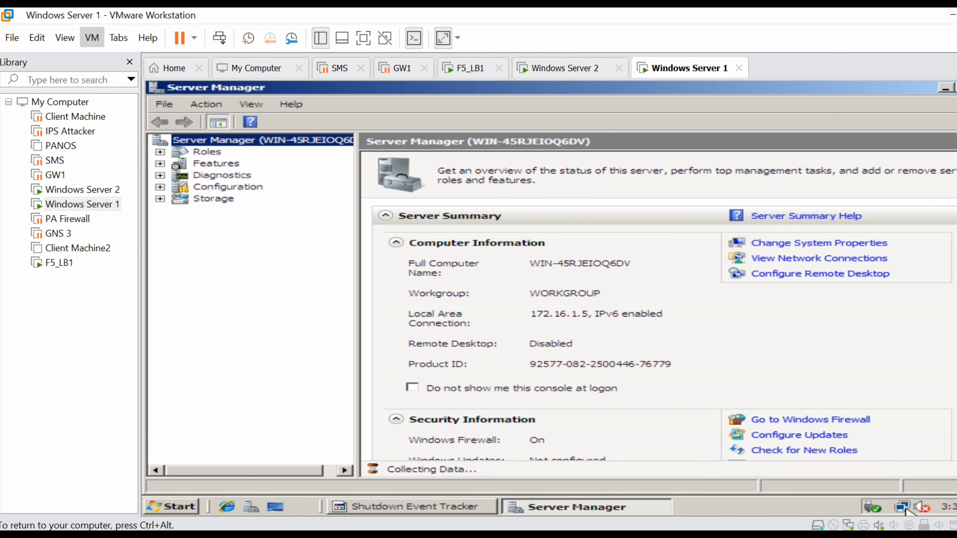
click(904, 510)
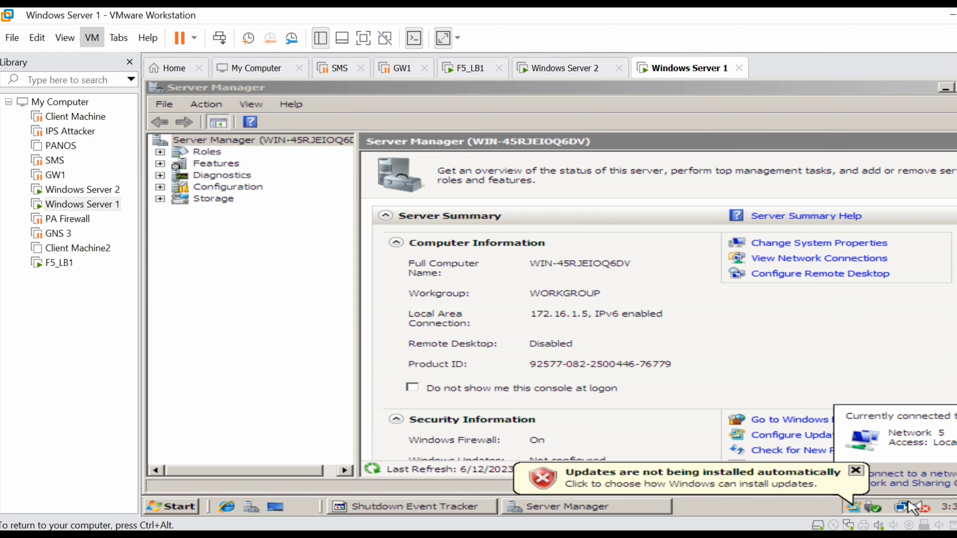
click(919, 485)
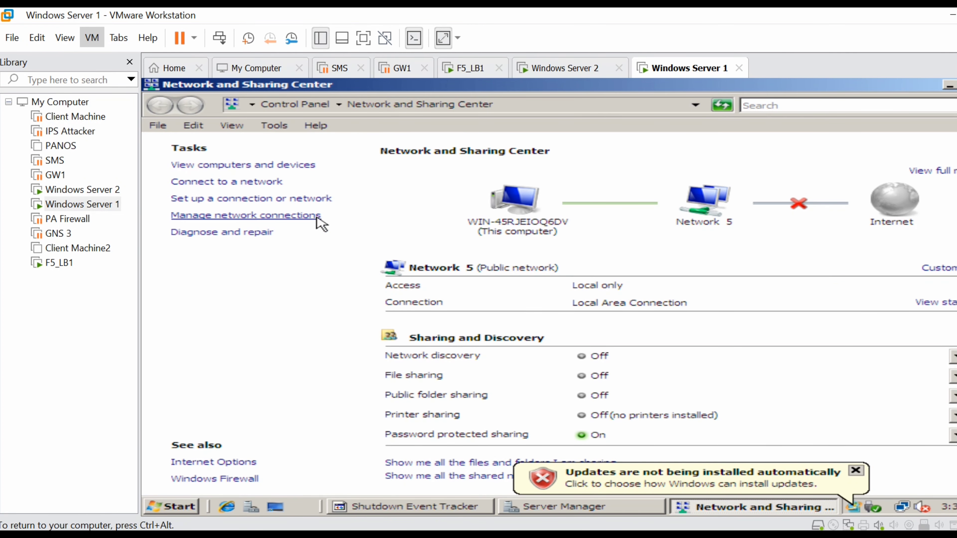
Step: Open Local Area Connection's IPv4 settings (static 172.16.1.5, gateway 172.16.1.51), then switch to the Edge diagram
click(246, 215)
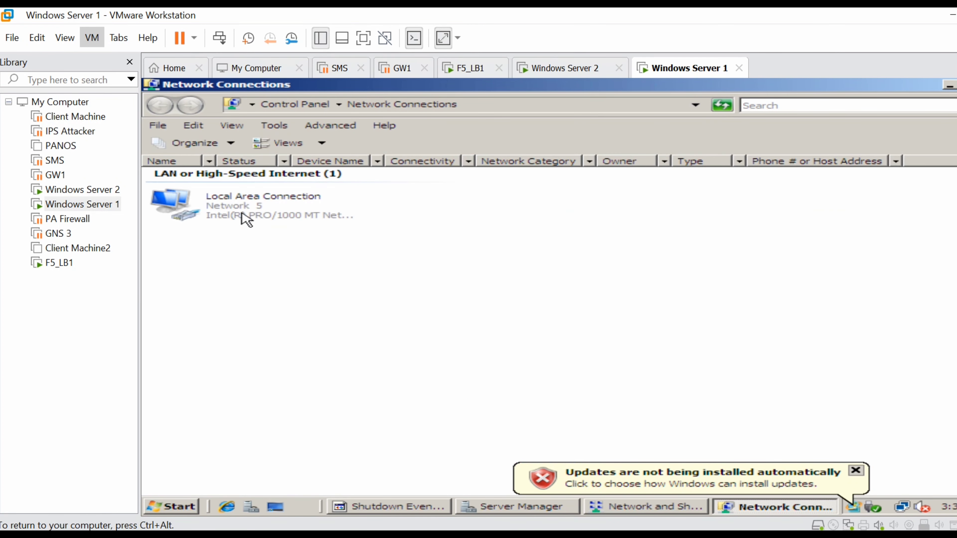
double_click(281, 199)
click(457, 411)
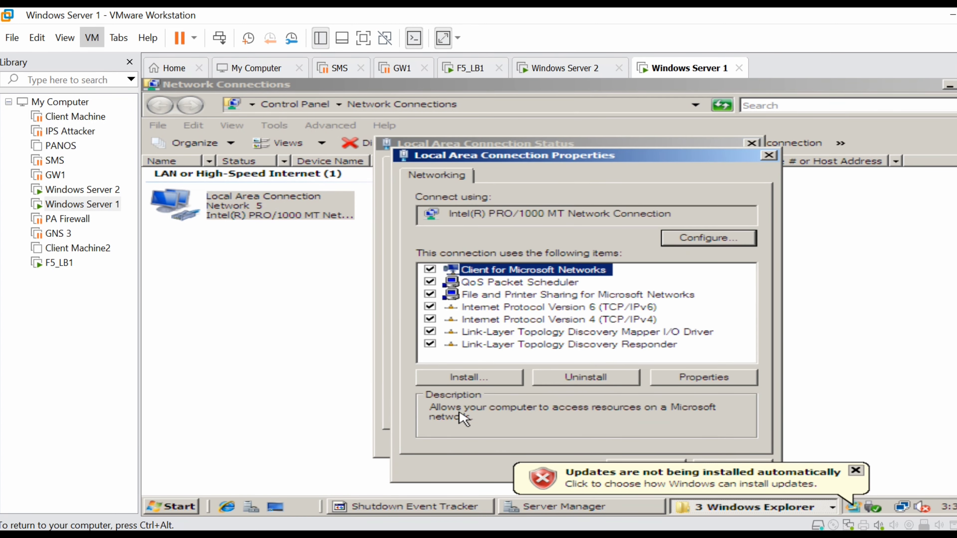
double_click(630, 318)
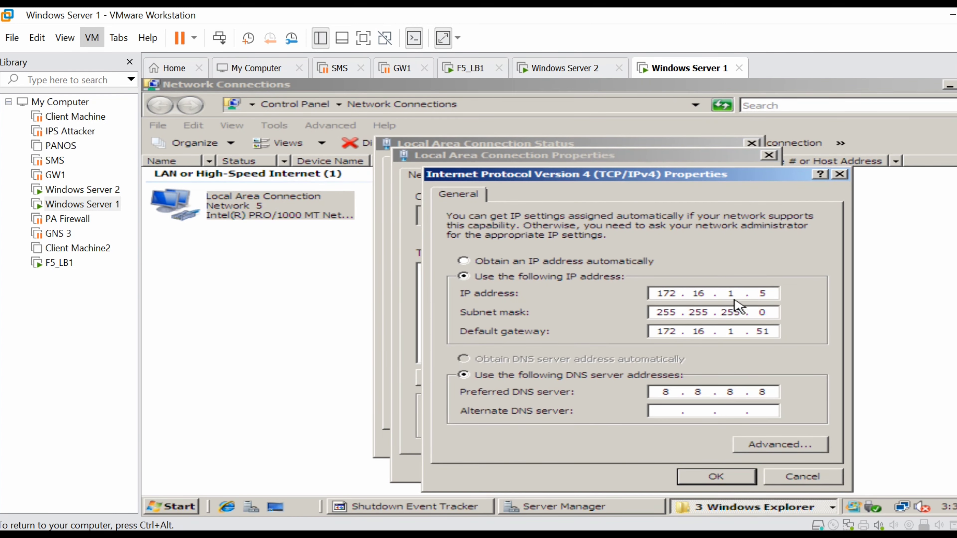
key(ctrl+alt)
key(alt+Tab)
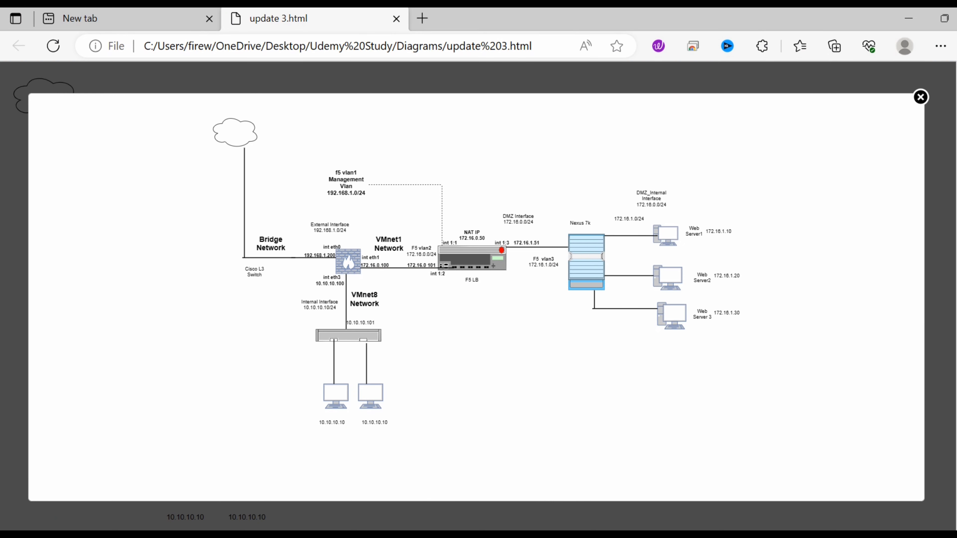
Step: Return to VMware and set Windows Server 1's IP address to 172.16.1.10
key(alt+Tab)
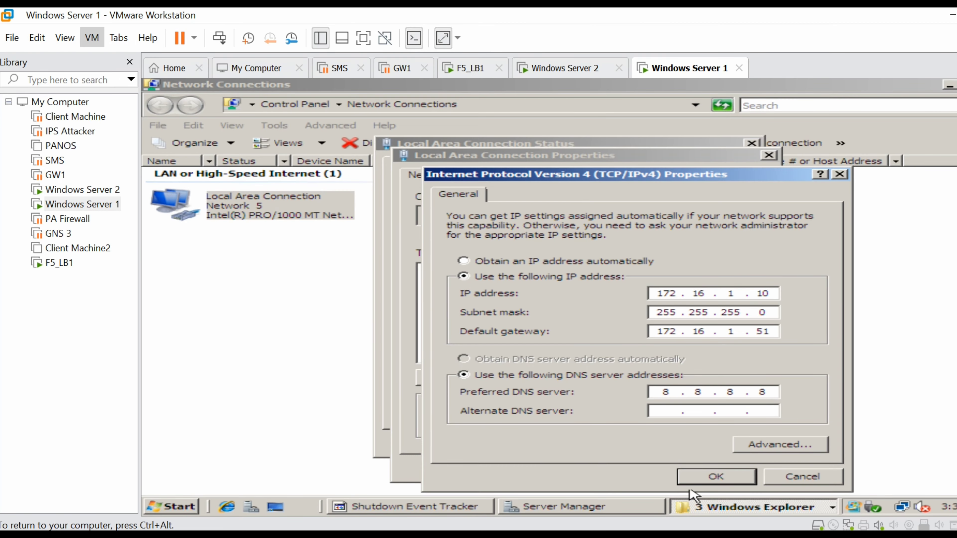
Step: Apply the 172.16.1.10 address and reopen the IPv4 settings to verify it
click(733, 477)
click(726, 476)
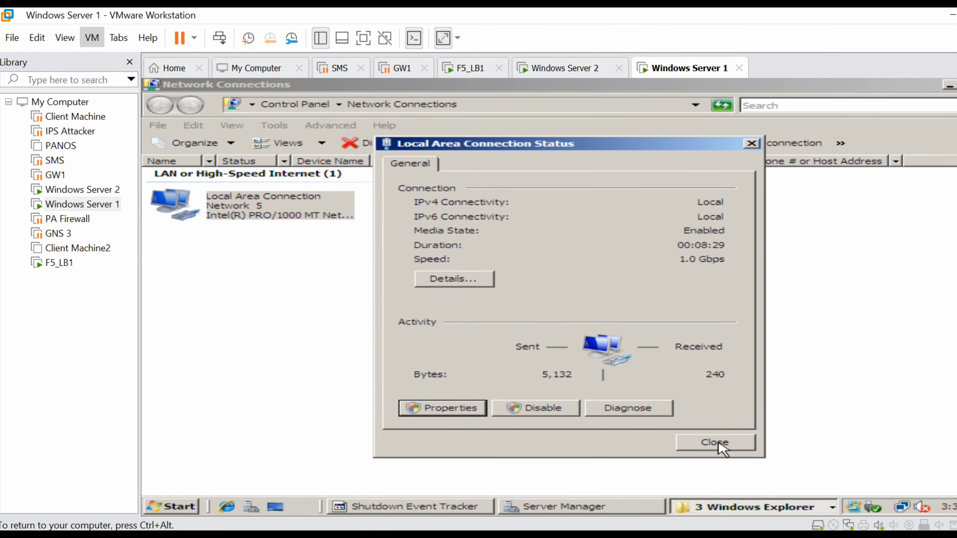
click(454, 410)
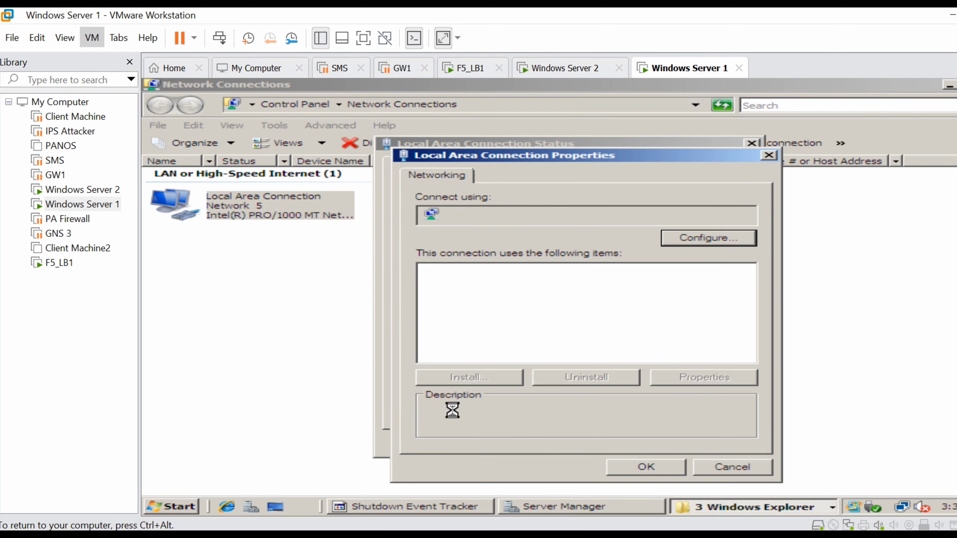
double_click(609, 321)
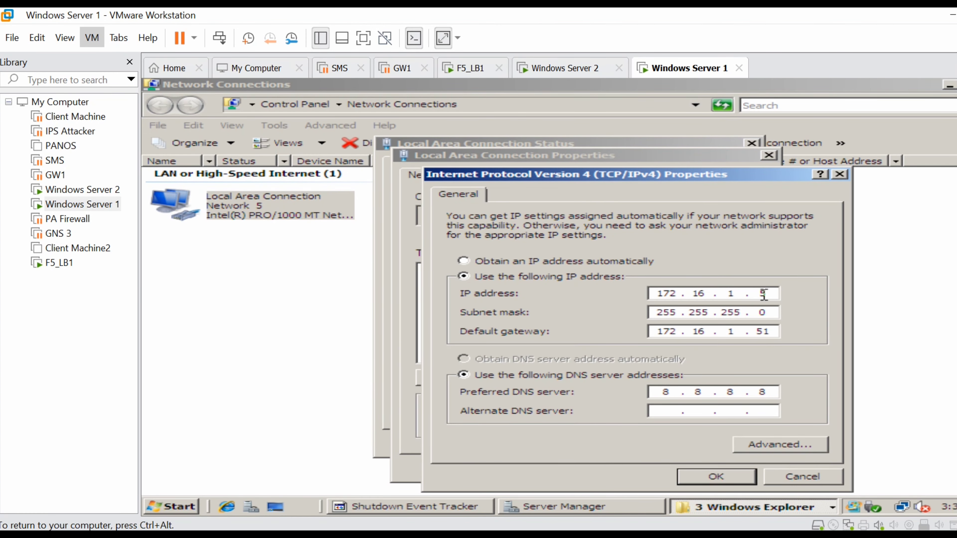
Step: Close the network dialogs and switch to the Windows Server 2 virtual machine
click(729, 476)
click(669, 471)
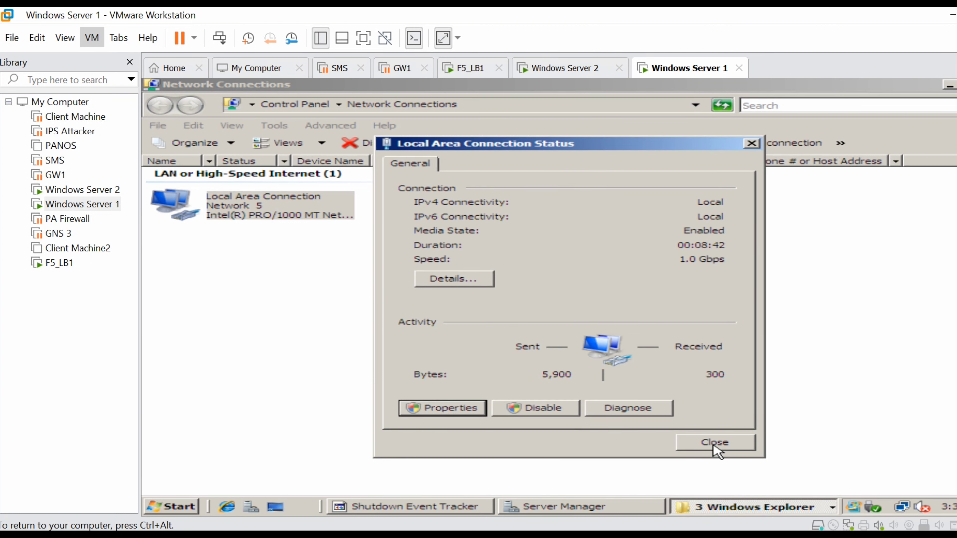
click(715, 446)
click(96, 190)
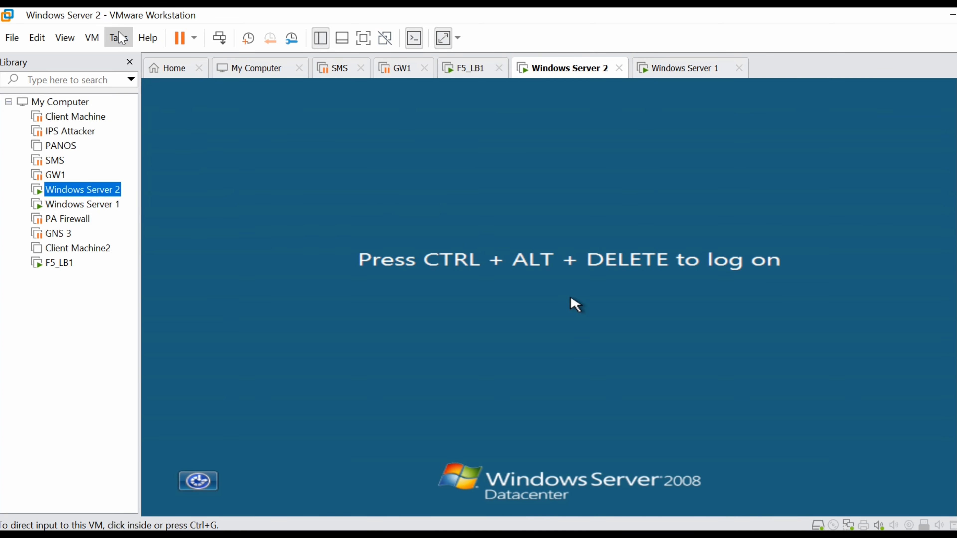
Step: Log in to Windows Server 2 as Administrator with the account password and open the tray network options
click(92, 37)
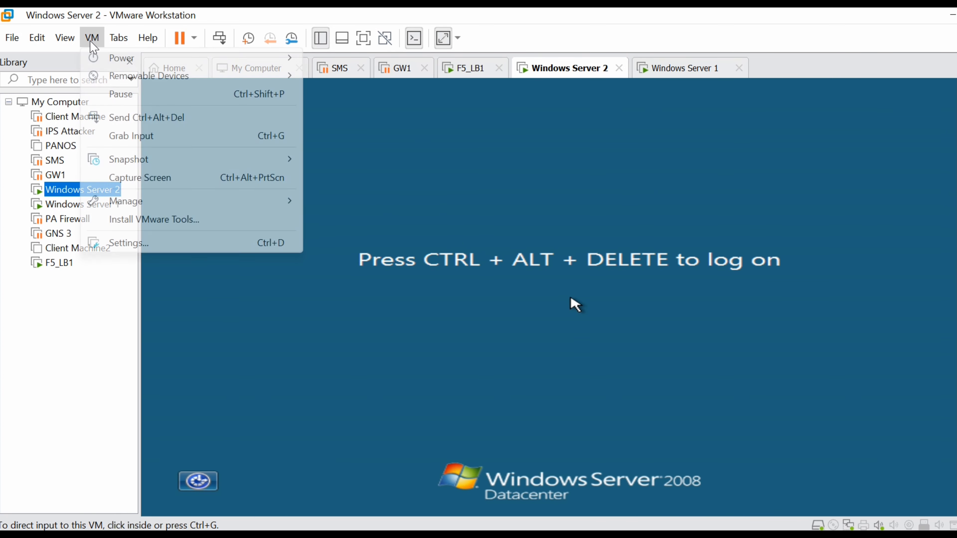
click(167, 118)
click(496, 336)
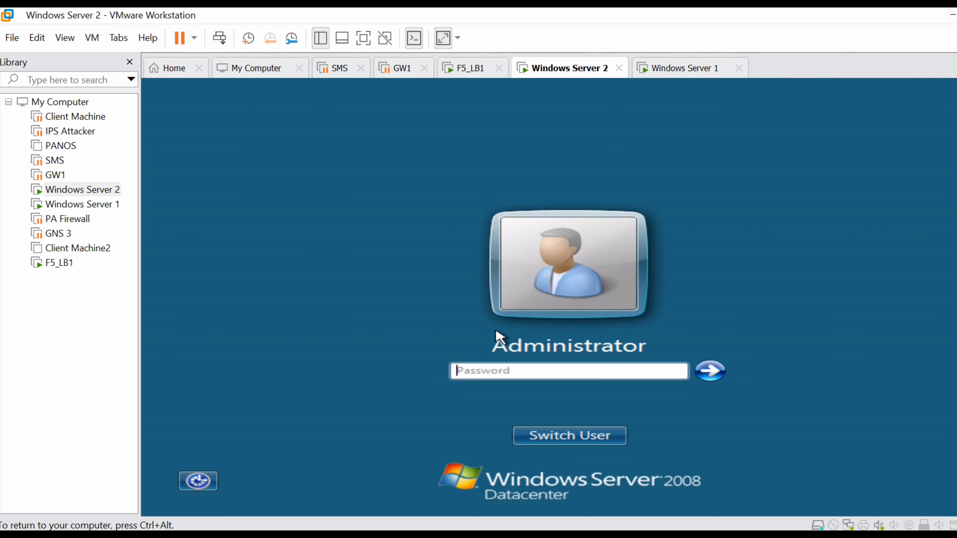
text(P@)
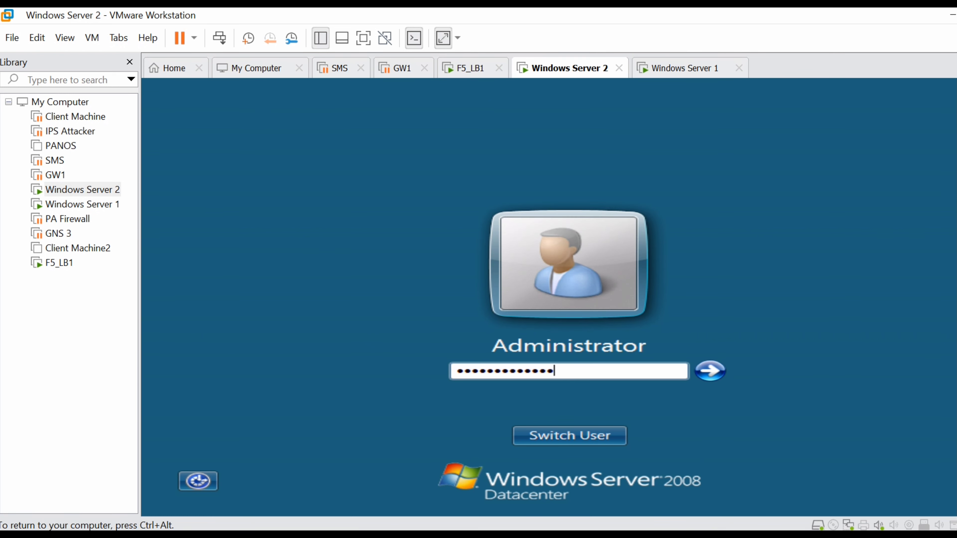
key(Return)
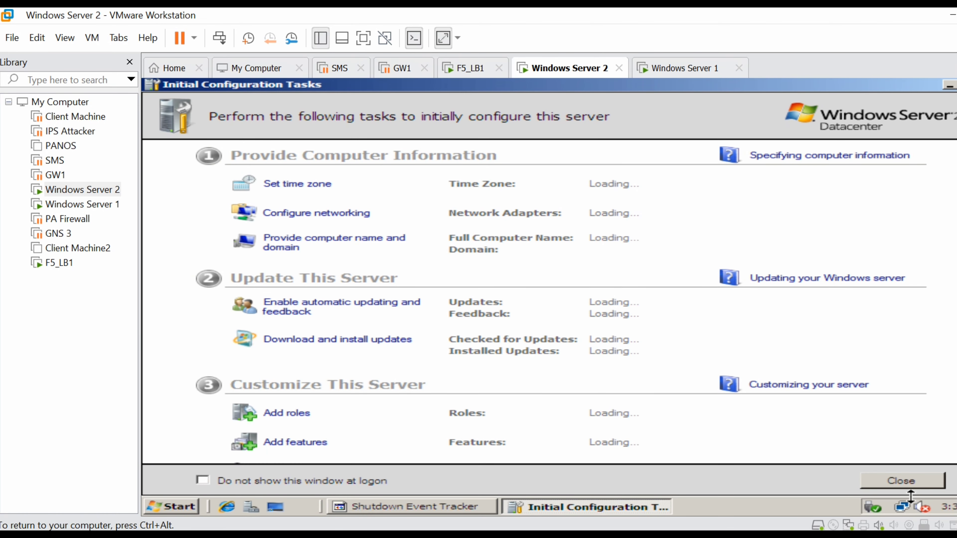
right_click(905, 510)
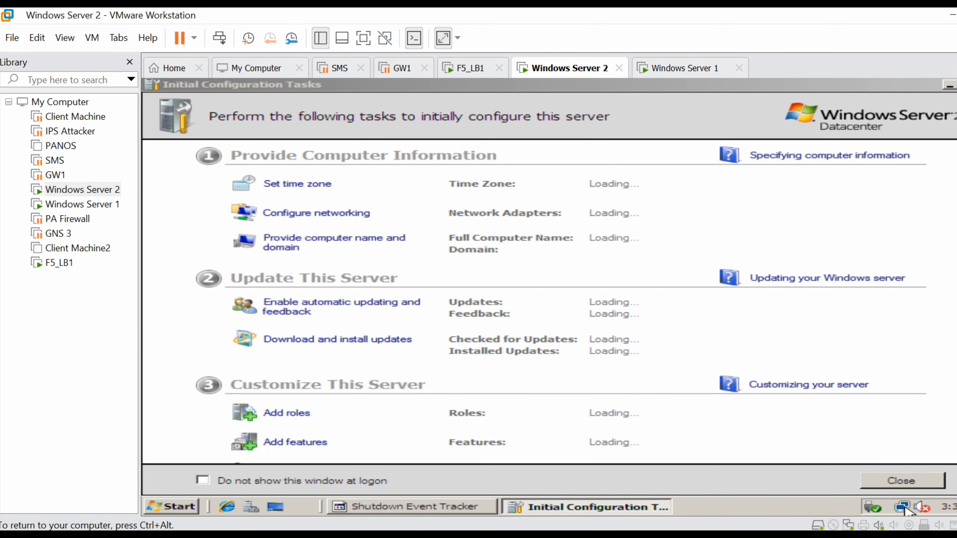
Step: Open Windows Server 2's Local Area Connection IPv4 settings via Network and Sharing Center
click(908, 511)
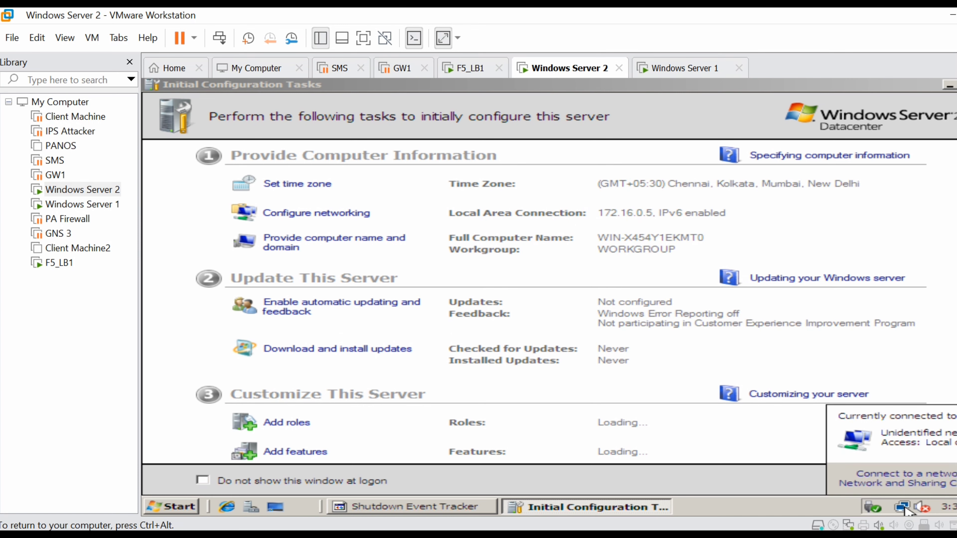
click(907, 487)
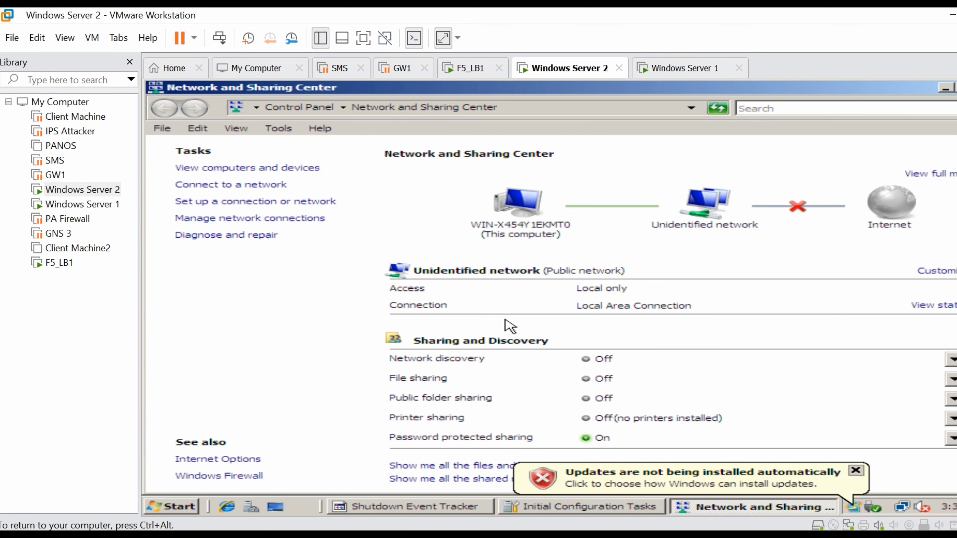
click(270, 221)
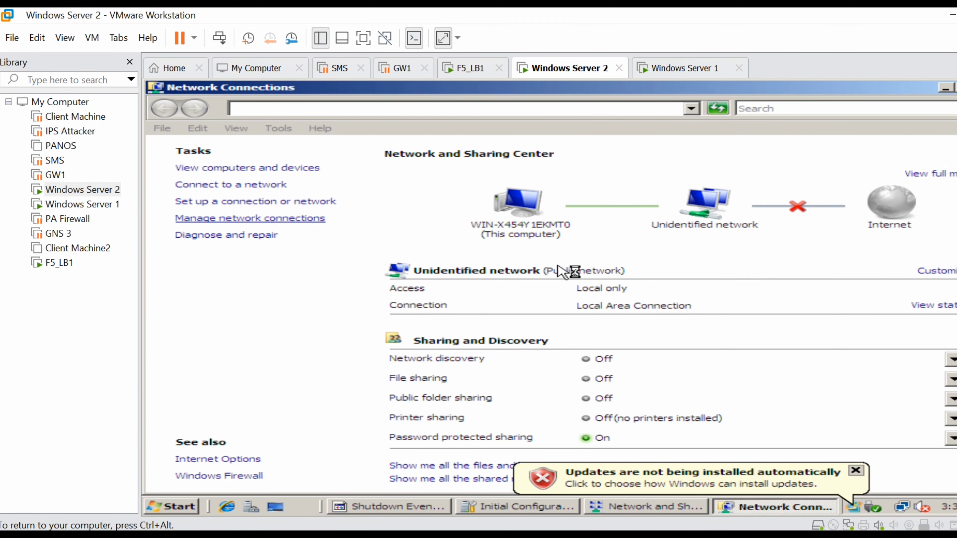
double_click(293, 221)
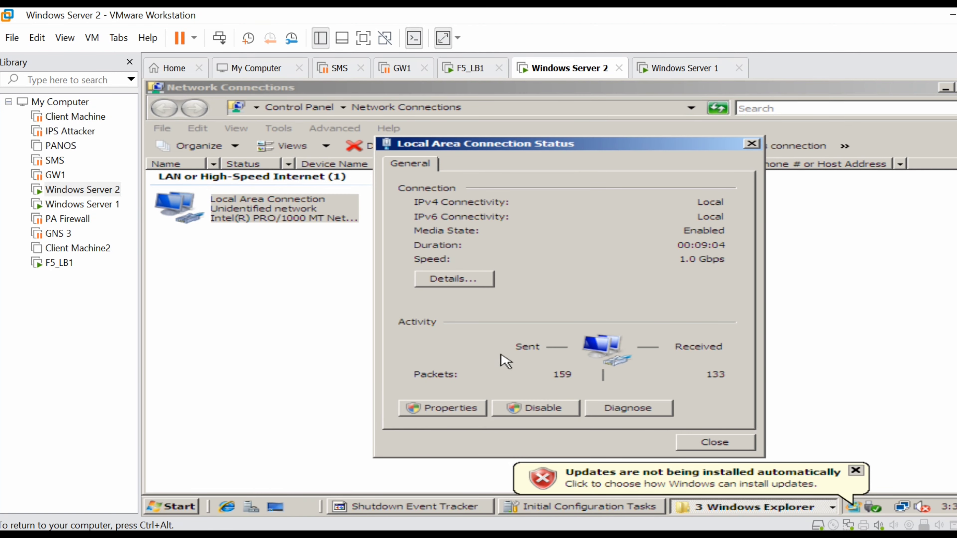
click(452, 408)
double_click(600, 320)
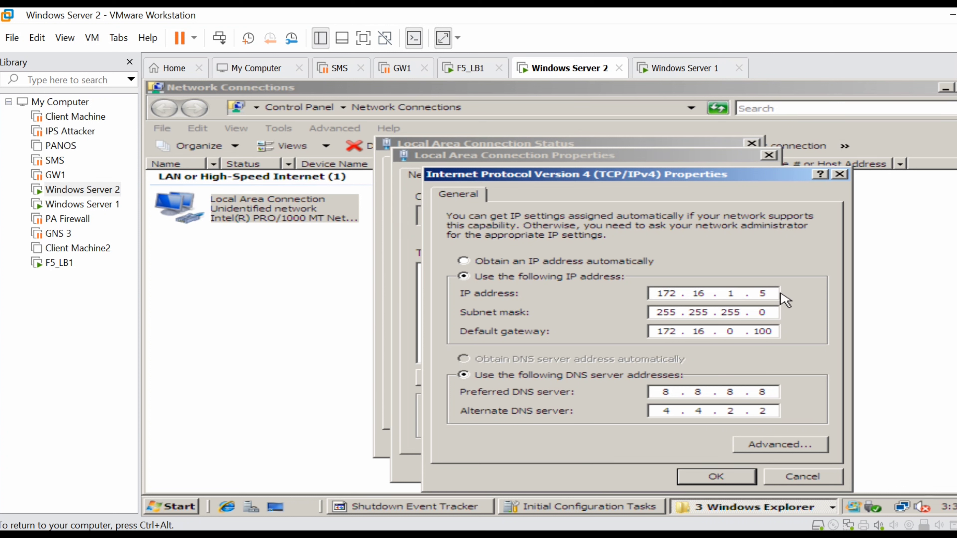
Step: Set the IP to 172.16.1.20 with gateway 172.16.1.51 and save, closing all connection dialogs
click(772, 295)
key(BackSpace)
key(BackSpace)
key(BackSpace)
key(BackSpace)
key(BackSpace)
key(BackSpace)
click(746, 479)
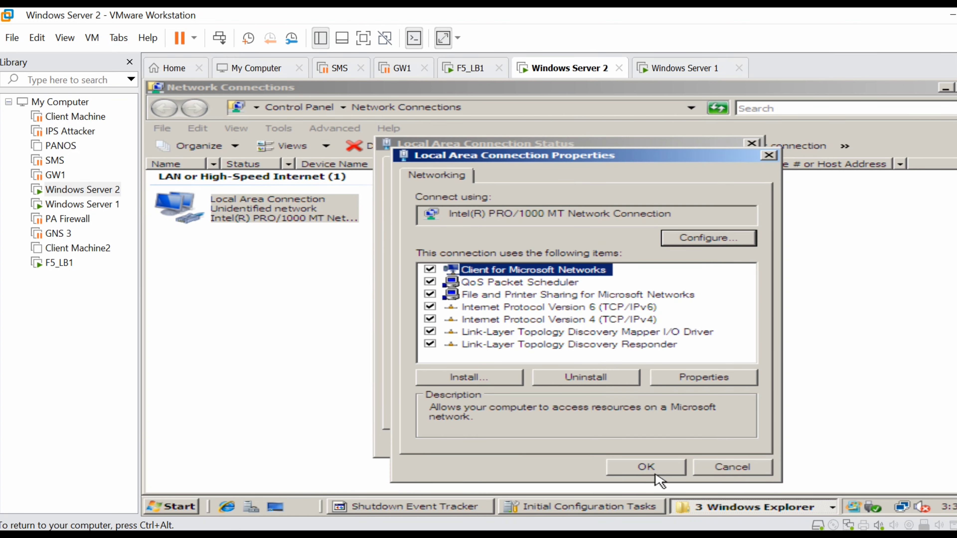
click(656, 476)
click(722, 446)
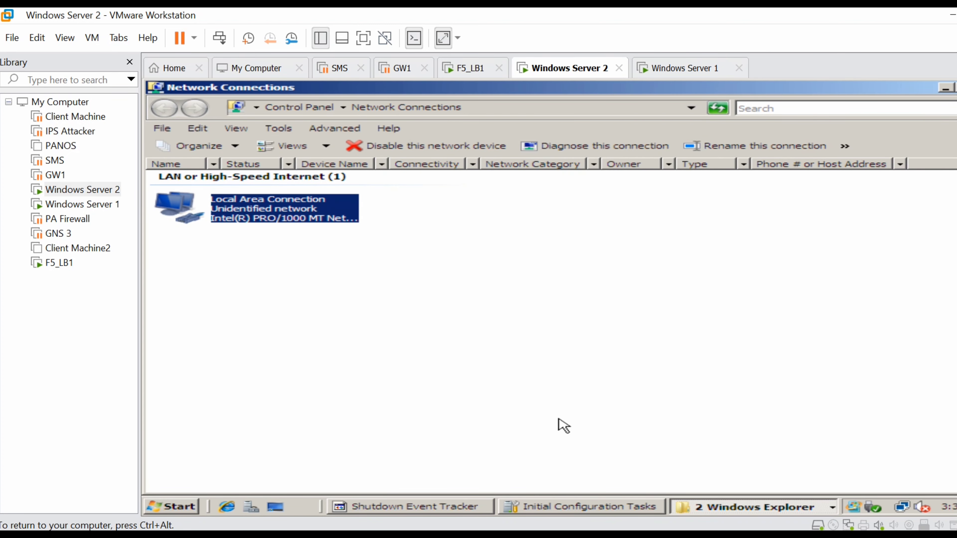
click(185, 510)
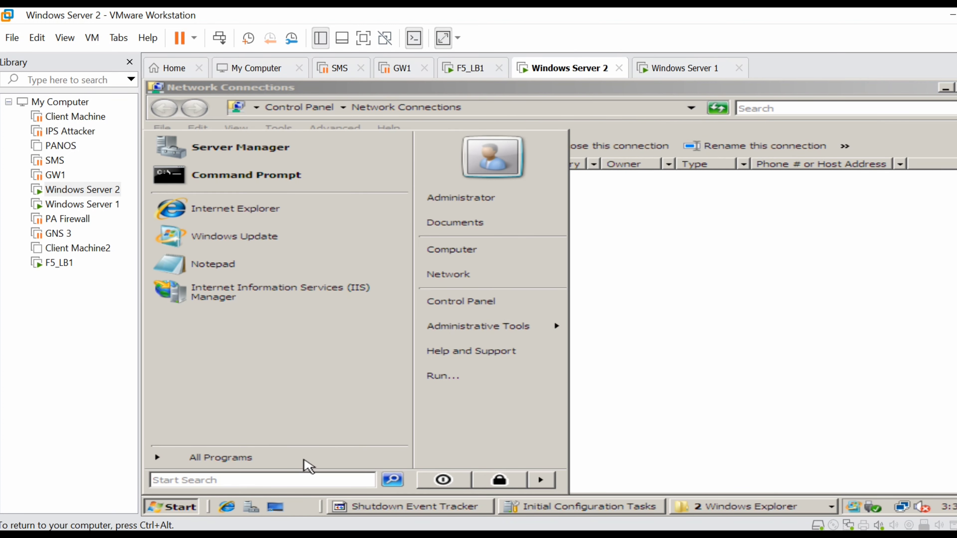
Step: From a command prompt, ping 172.16.1.51 and stop it after replies arrive
text(cmd)
key(Return)
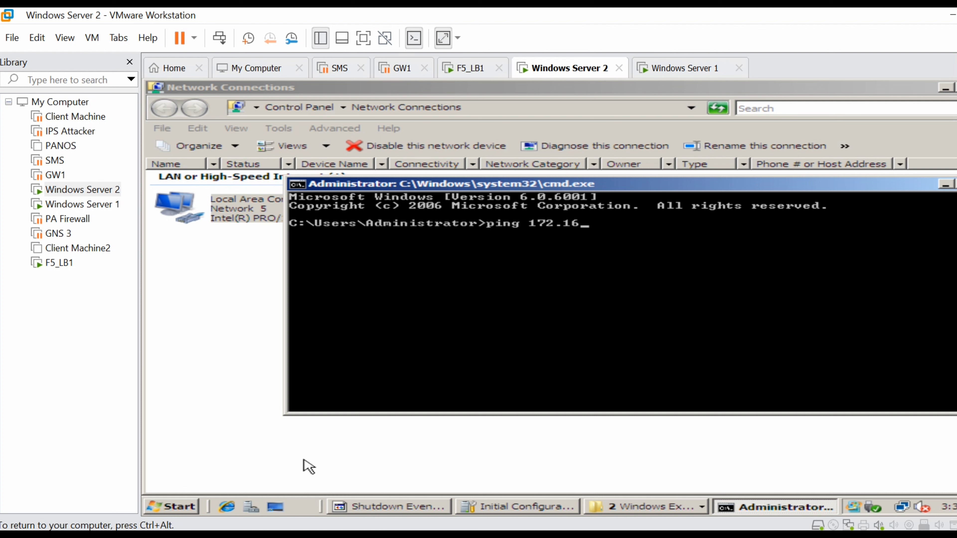
text(ping 172.16.1.51)
key(Return)
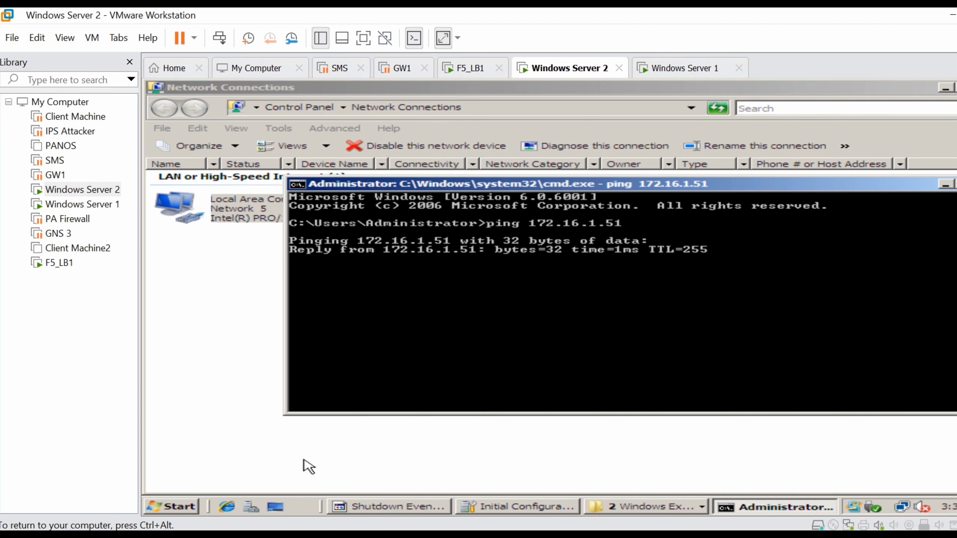
key(ctrl+c)
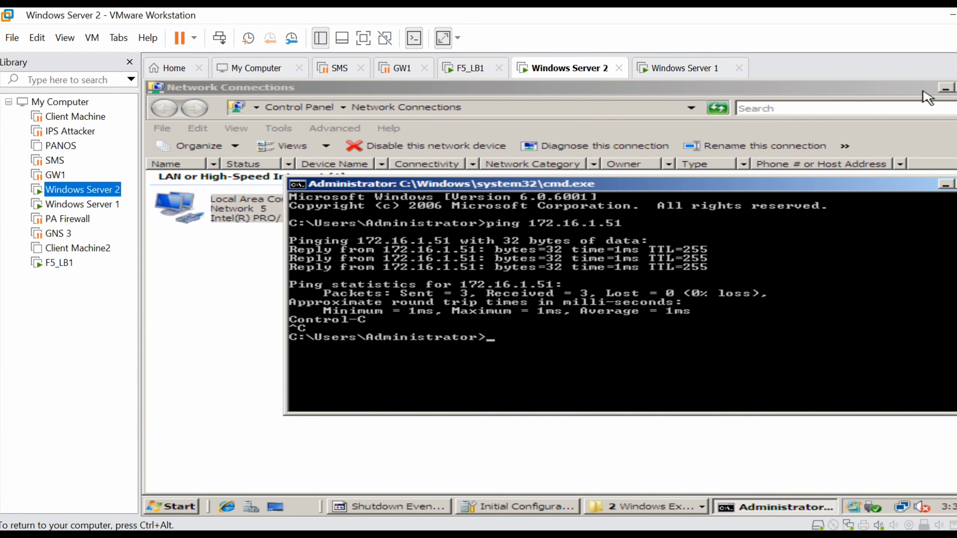
click(944, 89)
click(942, 90)
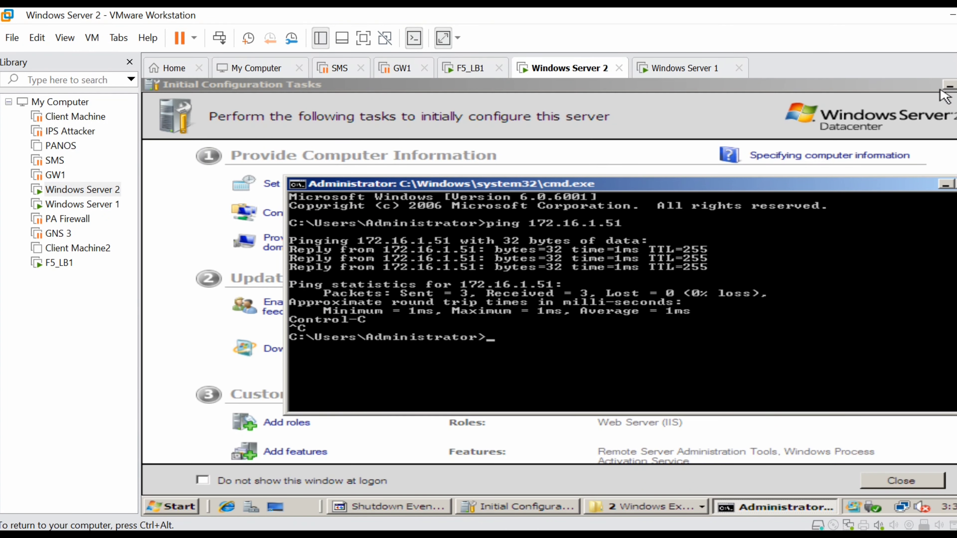
click(945, 90)
click(946, 87)
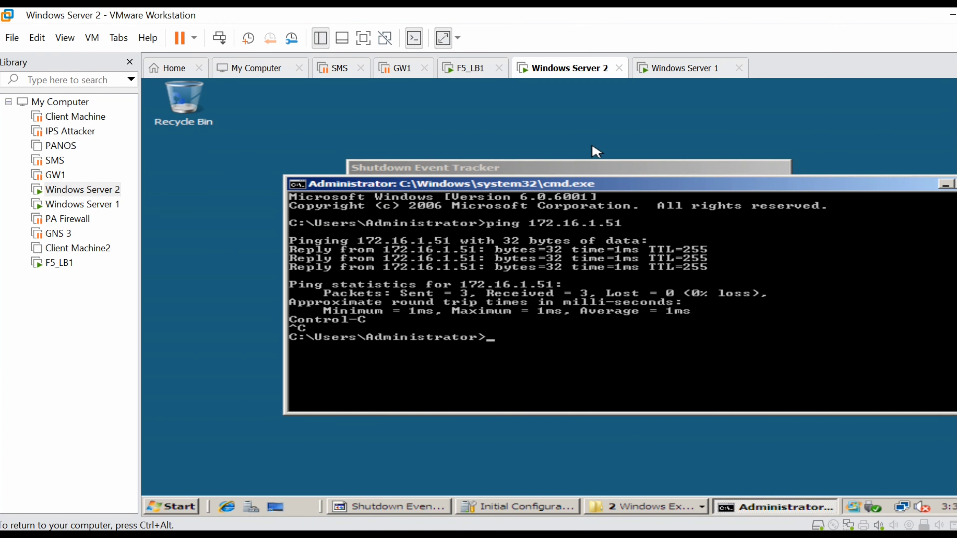
click(227, 506)
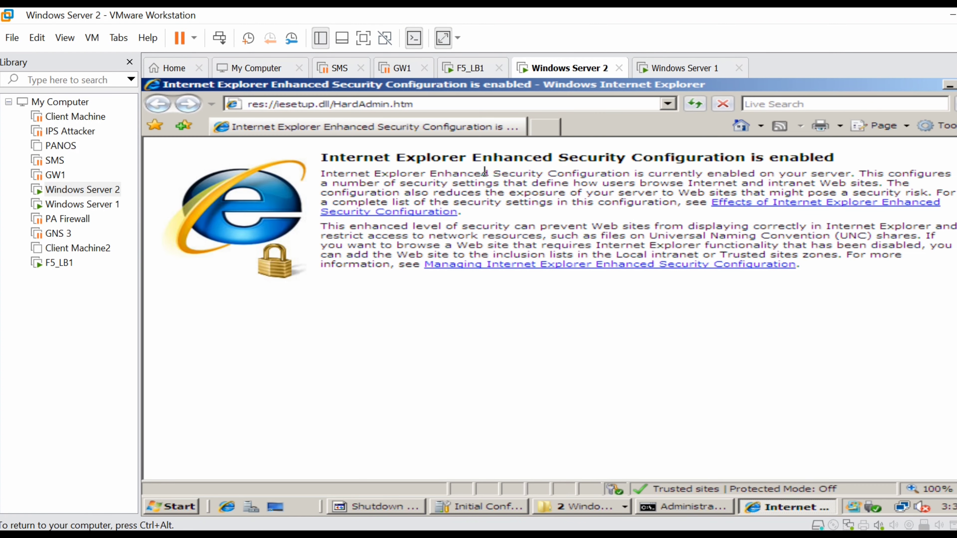
click(430, 102)
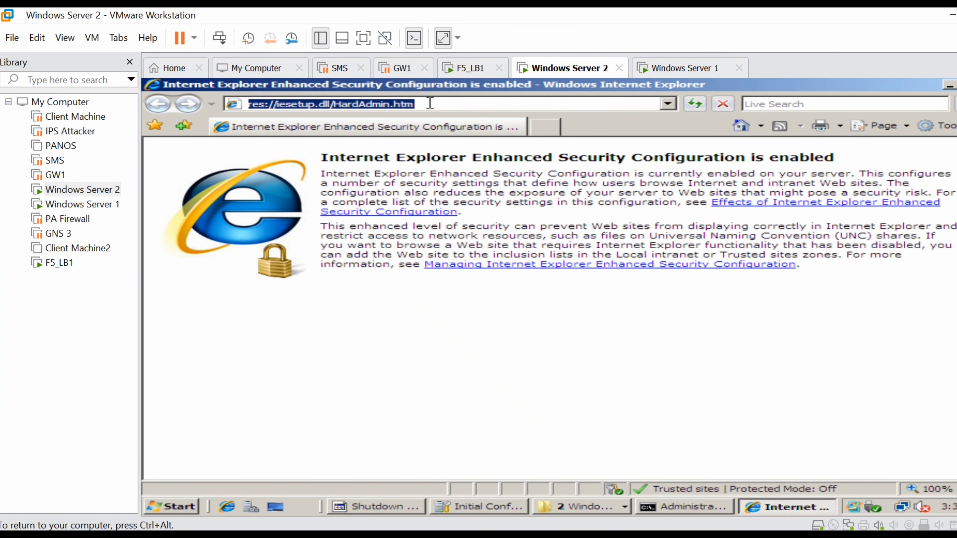
text(http://)
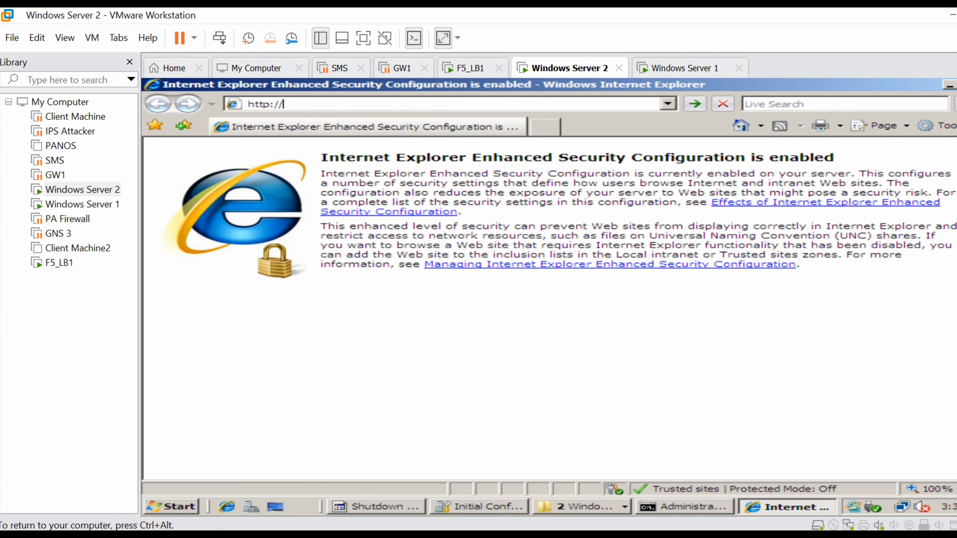
text(172)
text(.16.1.20)
key(Return)
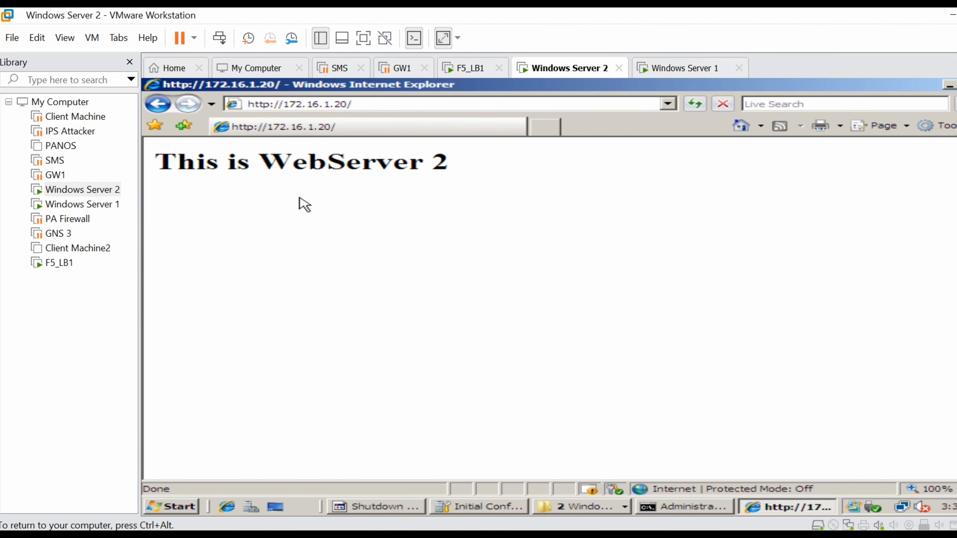
click(94, 207)
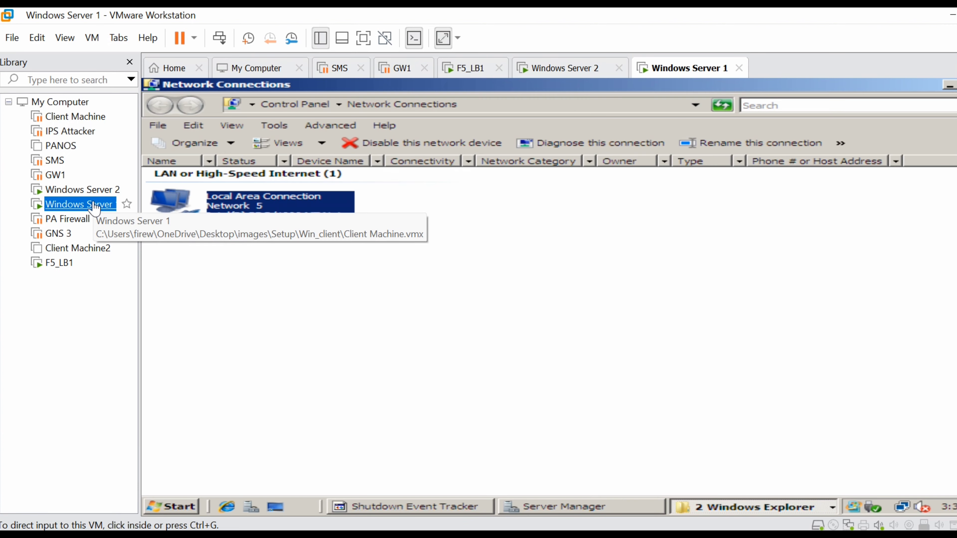
click(227, 507)
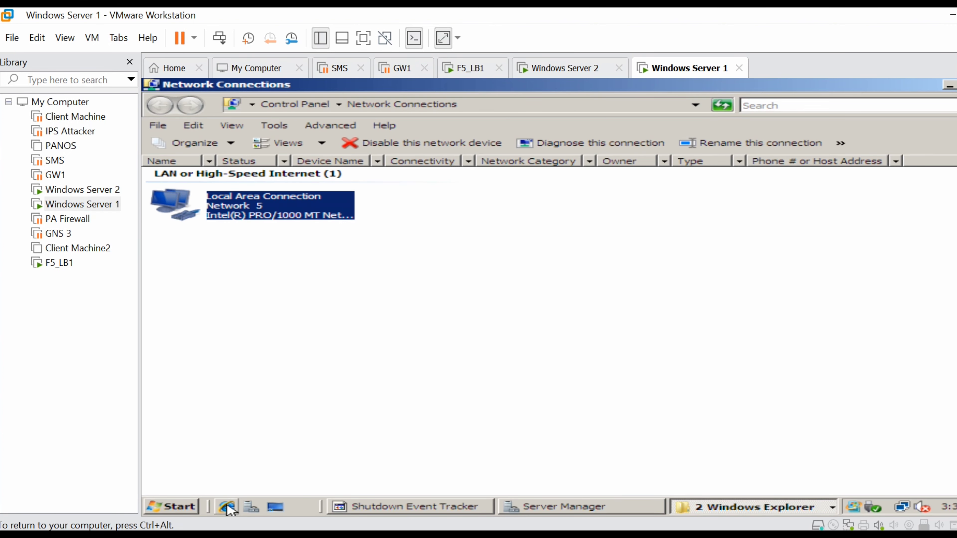
click(435, 106)
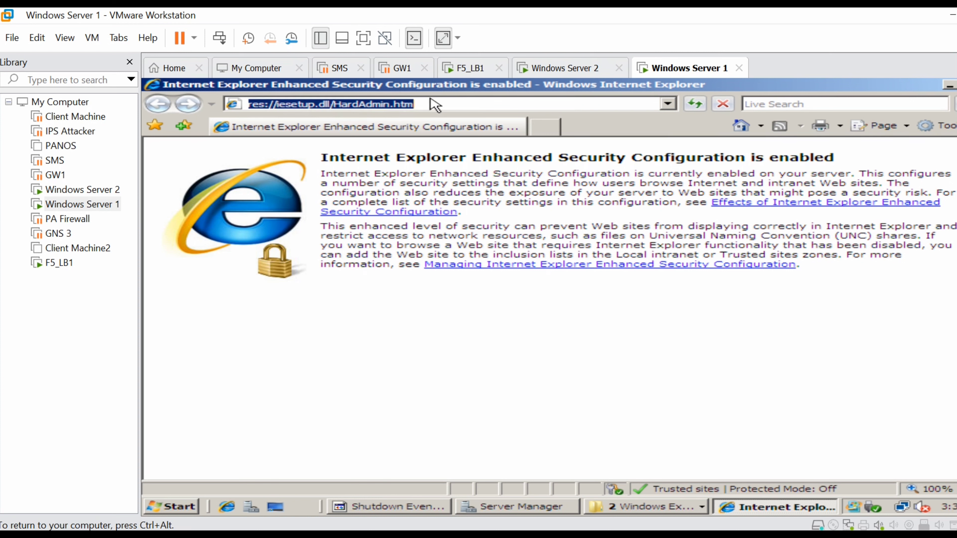
text(http:/)
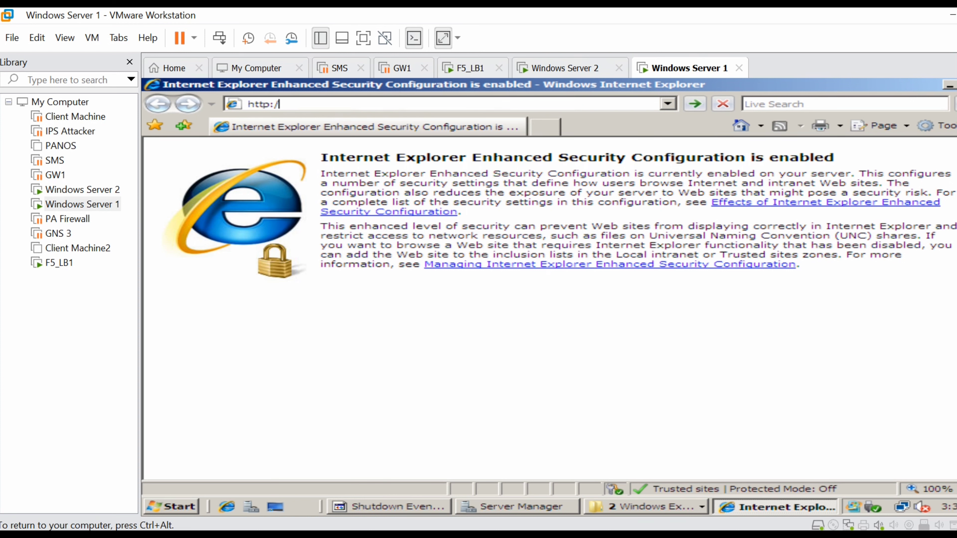
text(/172.16.1.10)
key(Return)
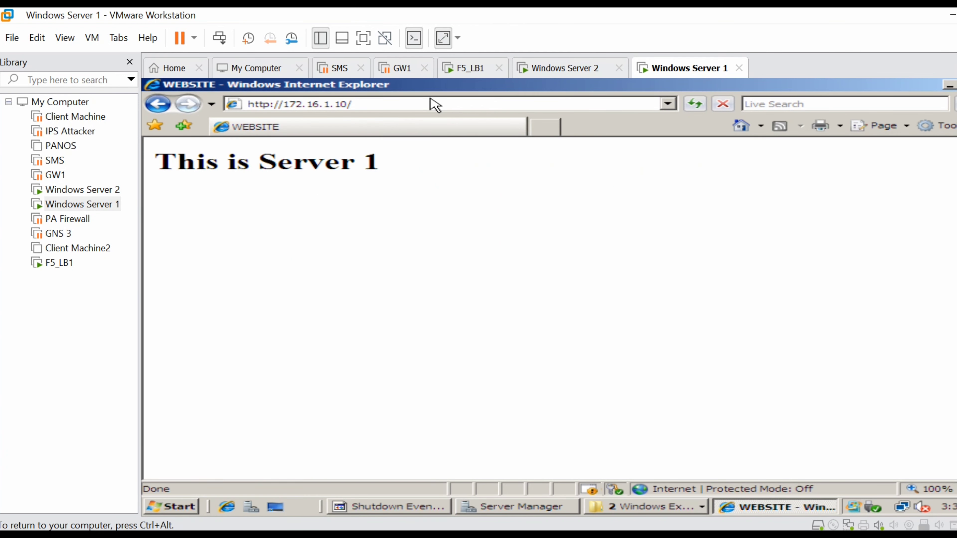
click(93, 322)
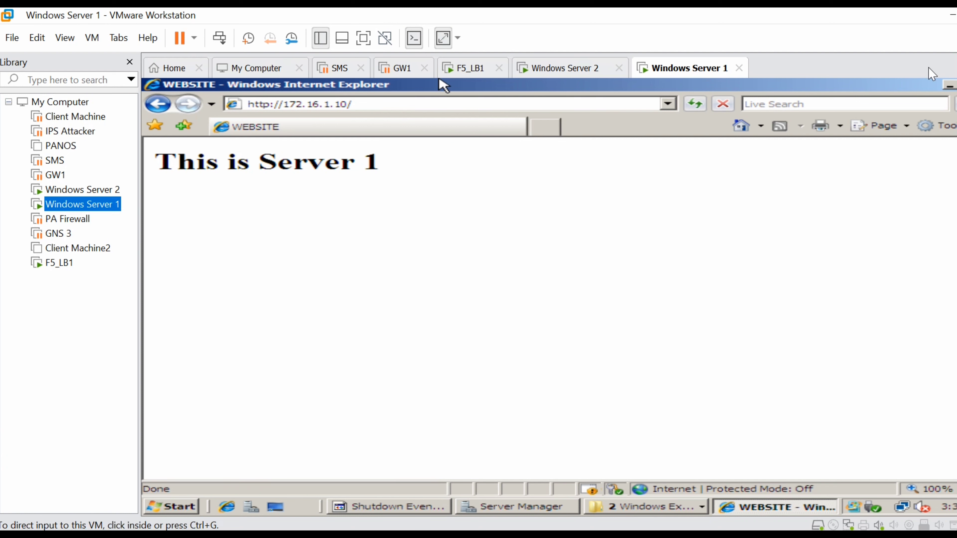
Step: Minimize the browser and network windows and switch to the network diagram in Edge
click(949, 86)
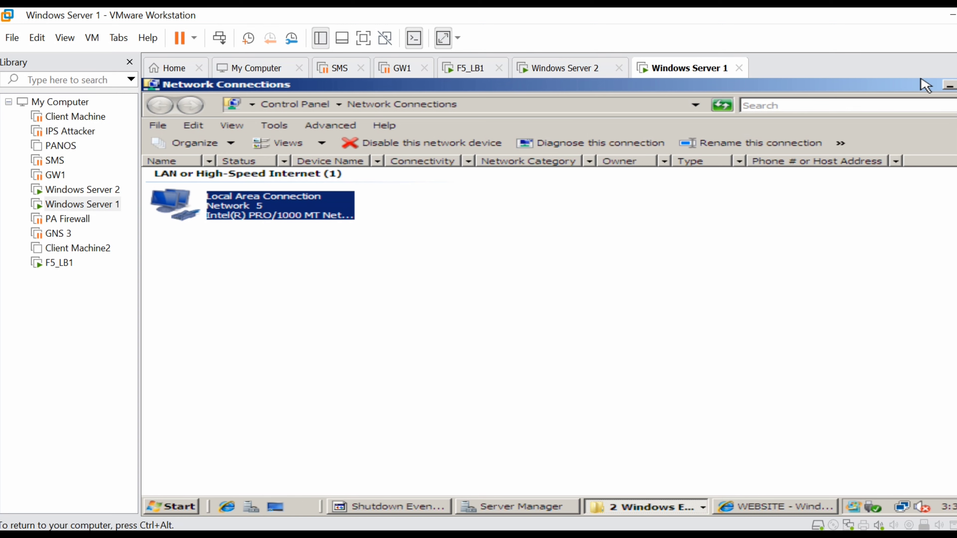
click(949, 86)
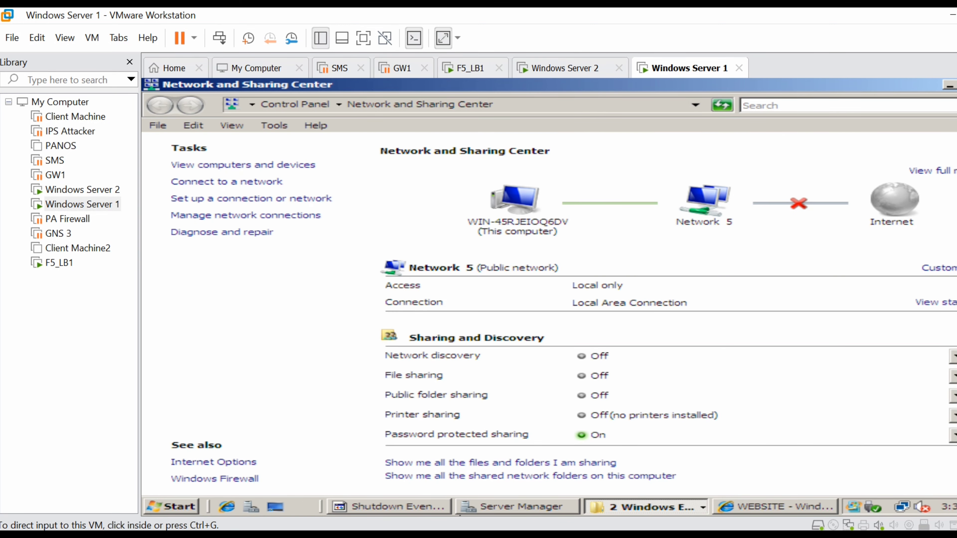
click(504, 535)
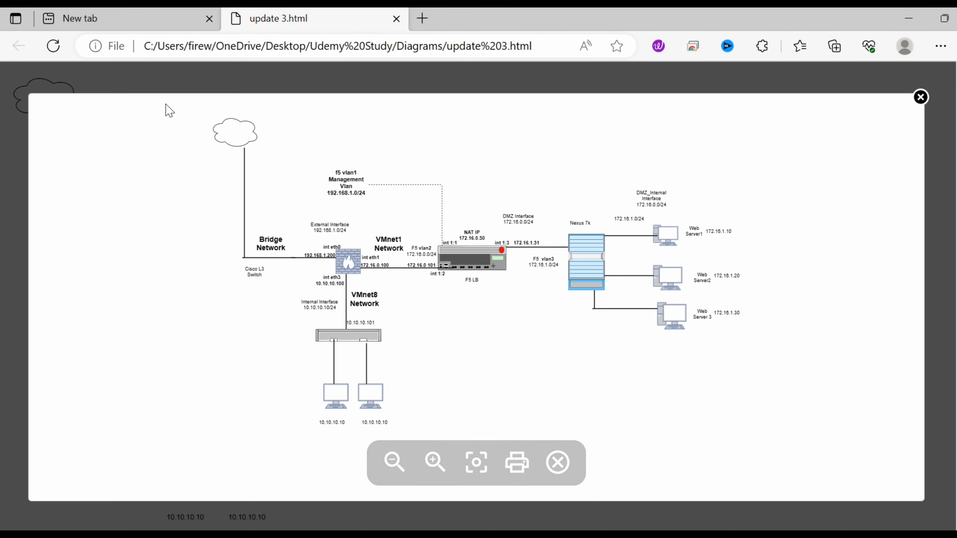
click(106, 21)
text(ht)
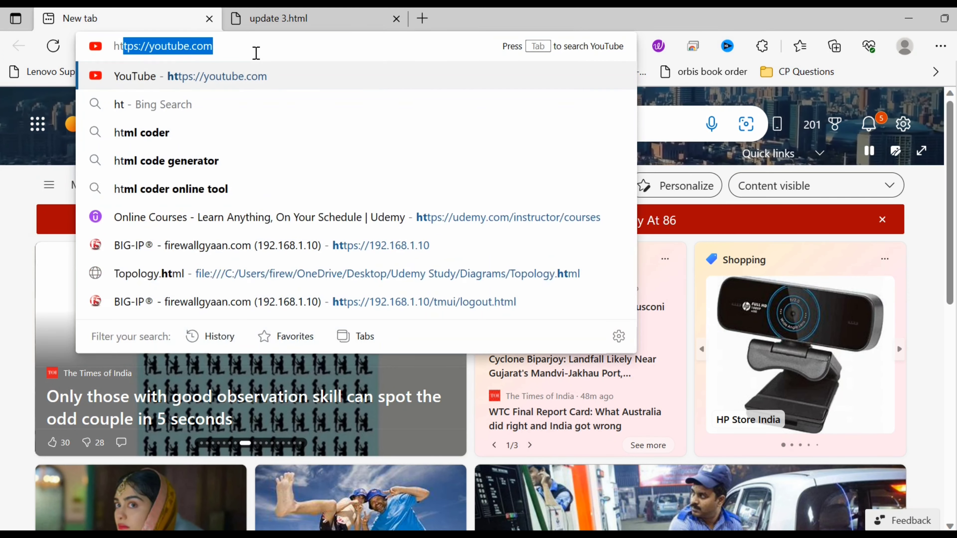
text(tps)
text(://)
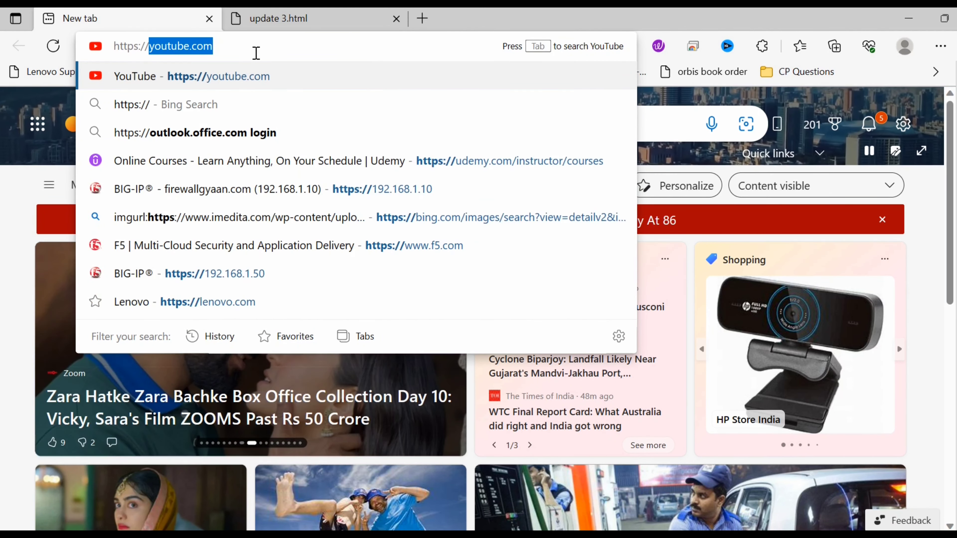
text(192.168.1.1)
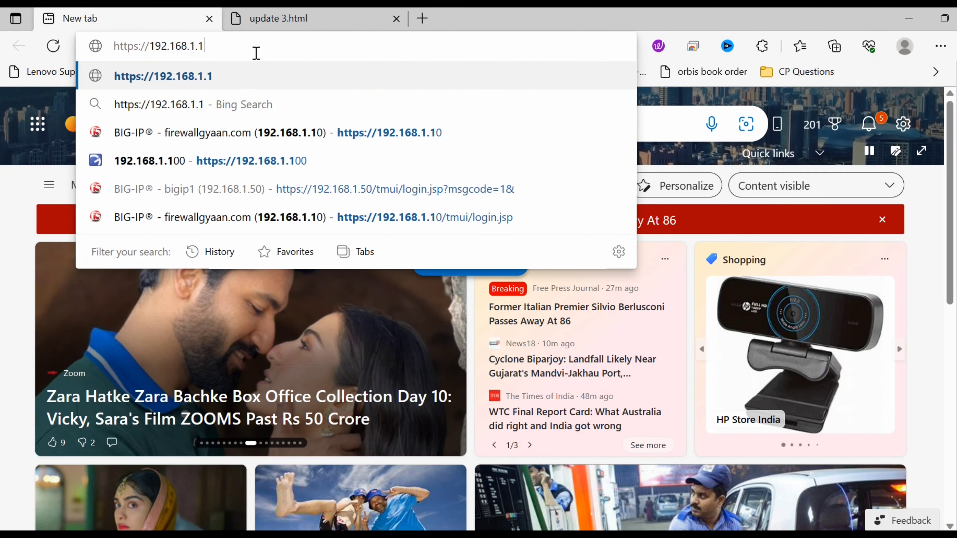
key(BackSpace)
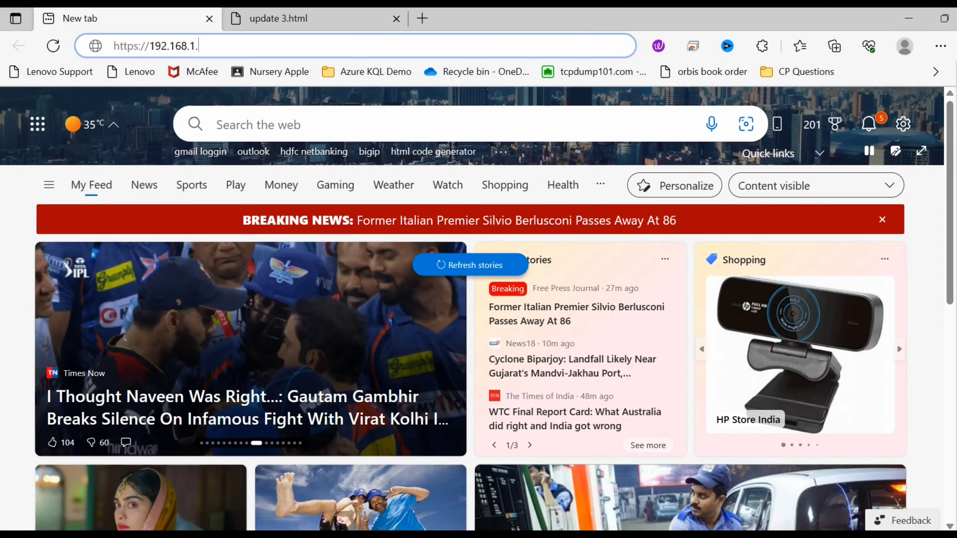
click(252, 26)
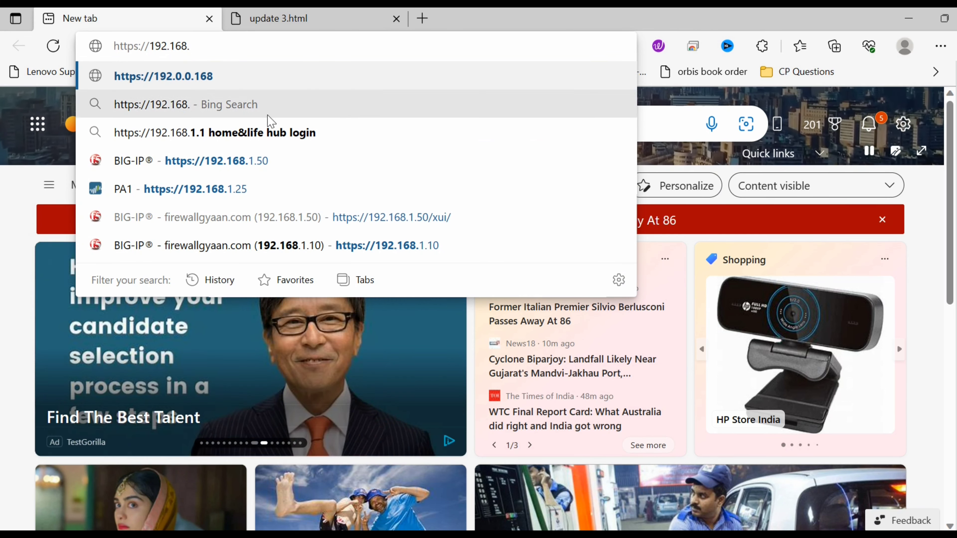
click(377, 161)
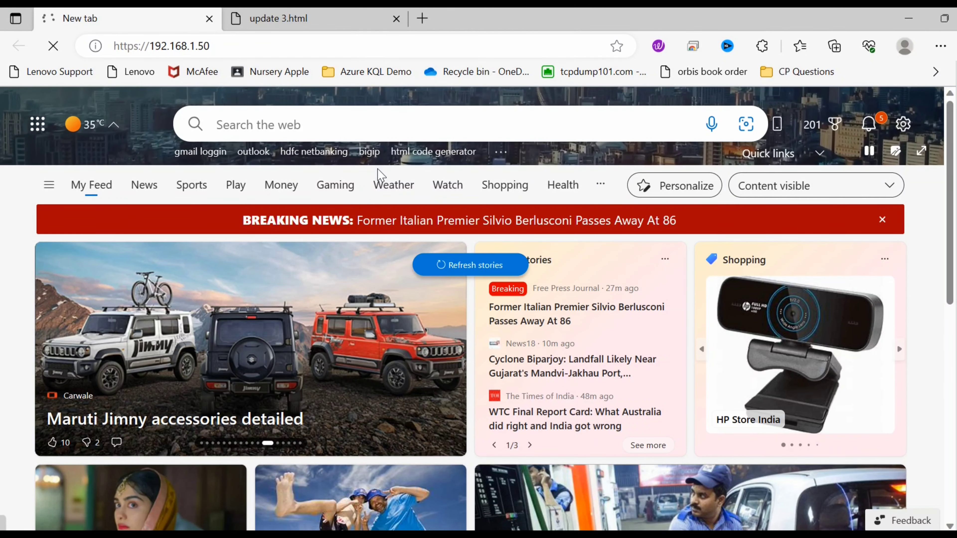
Step: Sign in to the BIG-IP Configuration Utility as admin with the administrator password
text(admi)
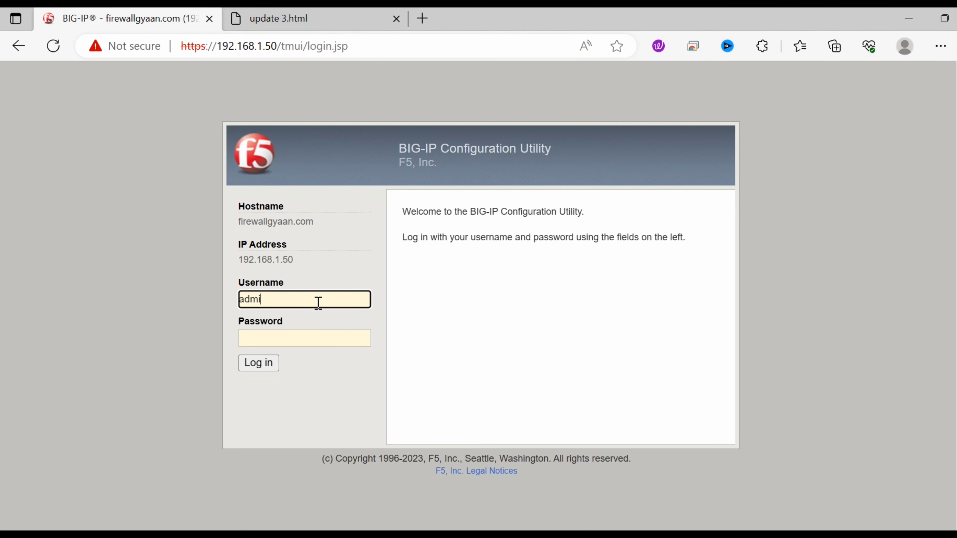
text(n)
key(Tab)
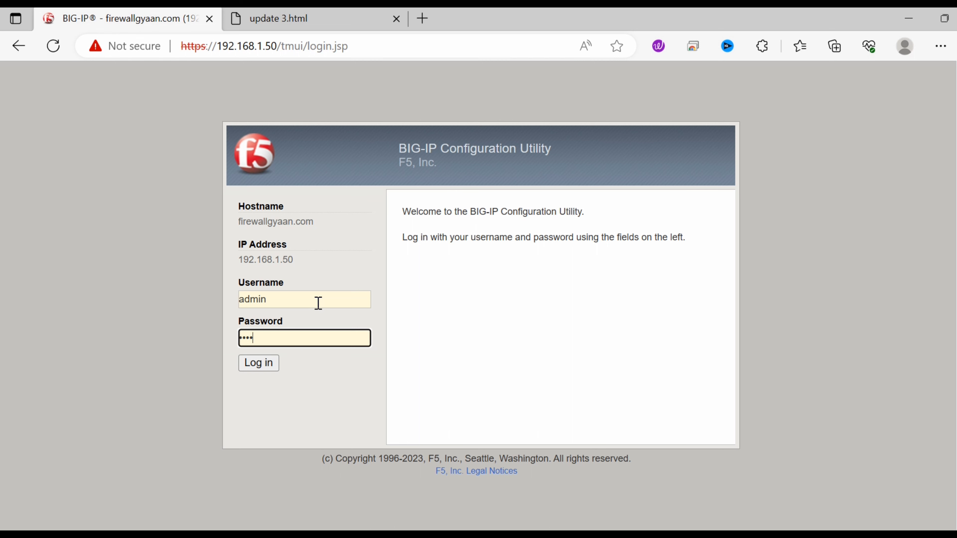
key(Return)
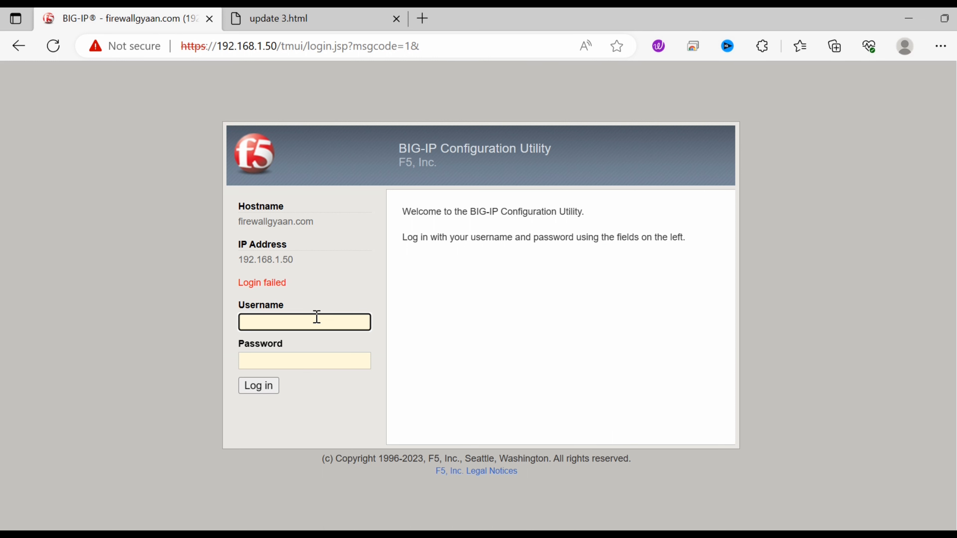
Step: After 'Login failed', re-enter username admin and the password and submit again
click(317, 317)
text(admin)
key(Tab)
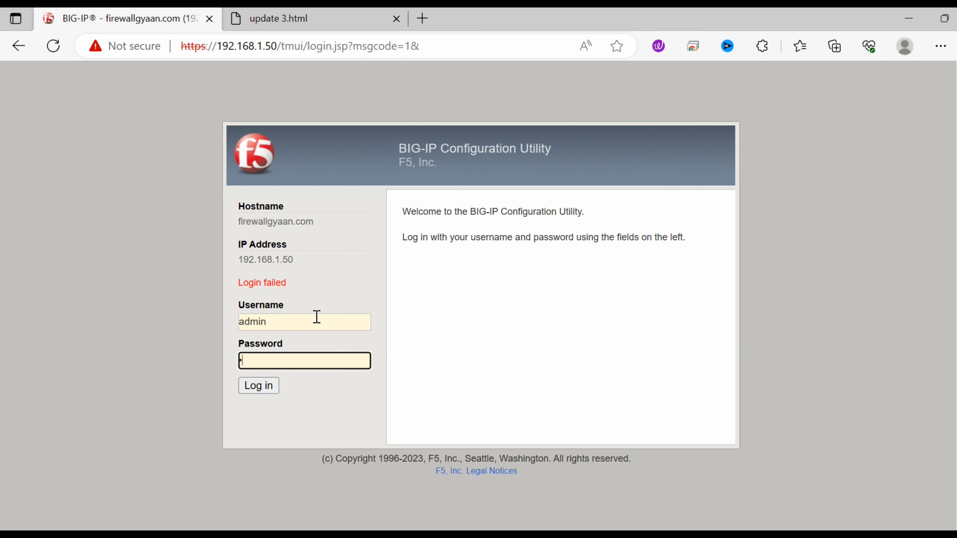
text(••)
key(Return)
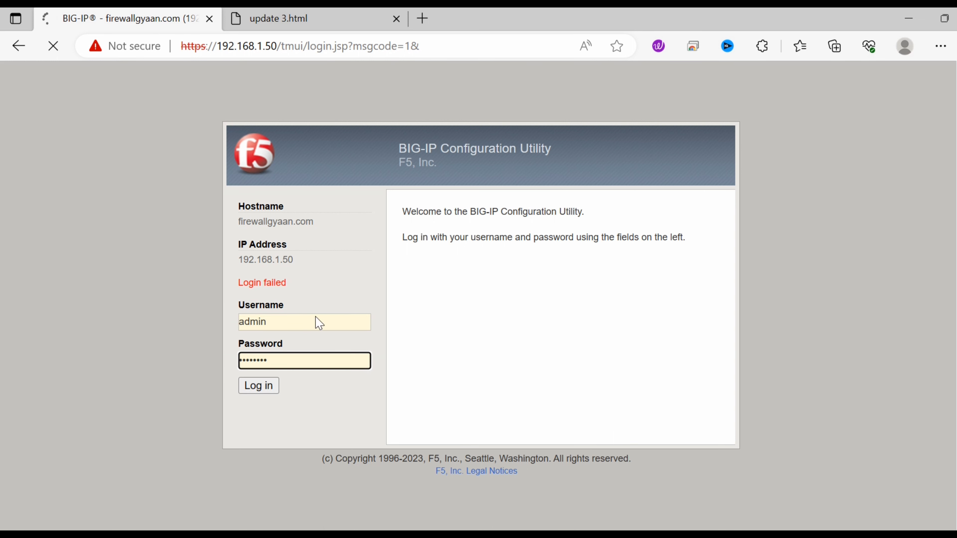
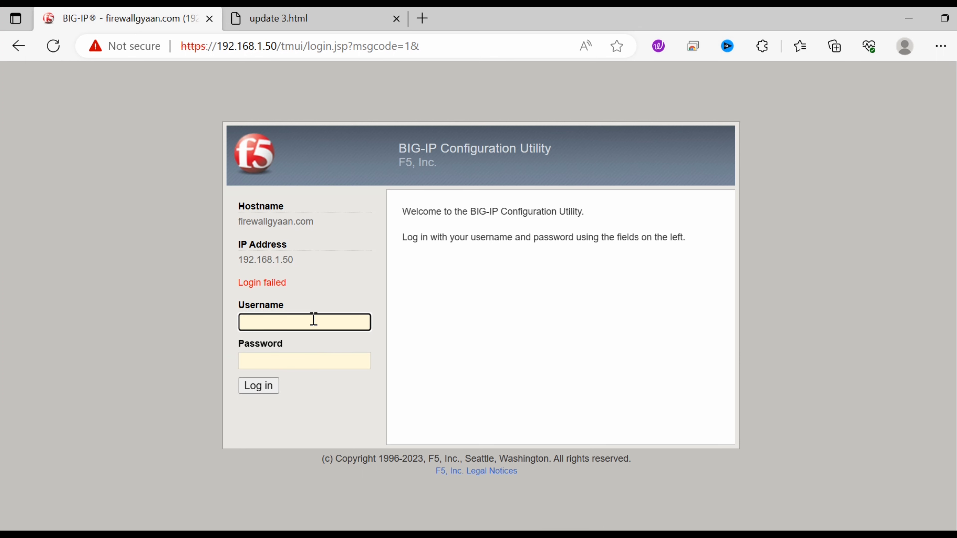
Step: Re-enter the admin username and password and log in to reach the Welcome page
text(n)
key(Tab)
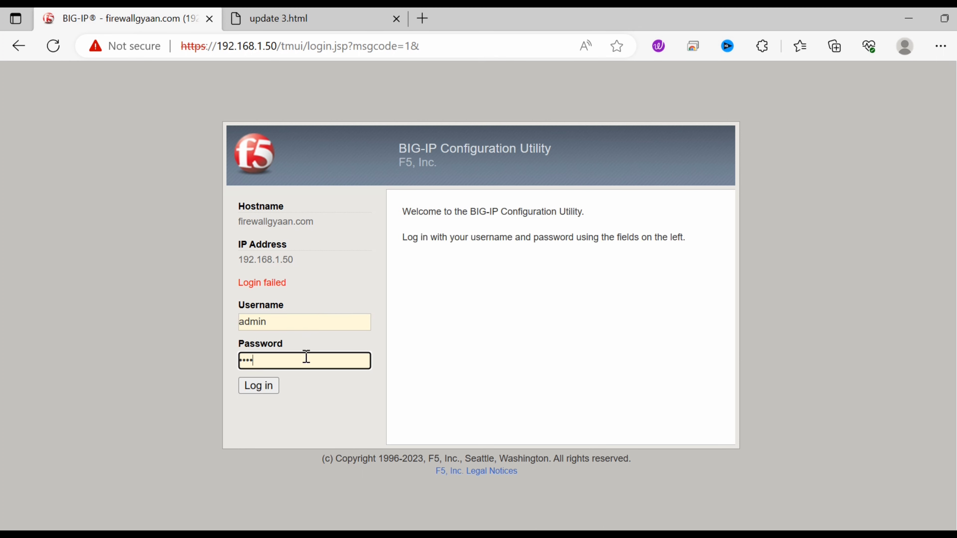
key(Return)
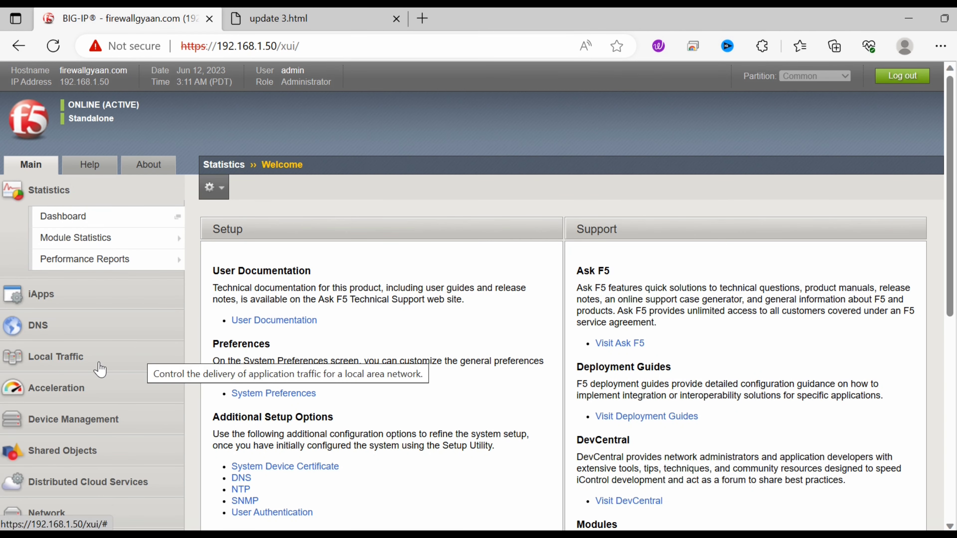
Step: Under Local Traffic > Nodes, create node webserver1 at 172.16.1.10 with the Node Default monitor
click(65, 361)
mouse_move(66, 362)
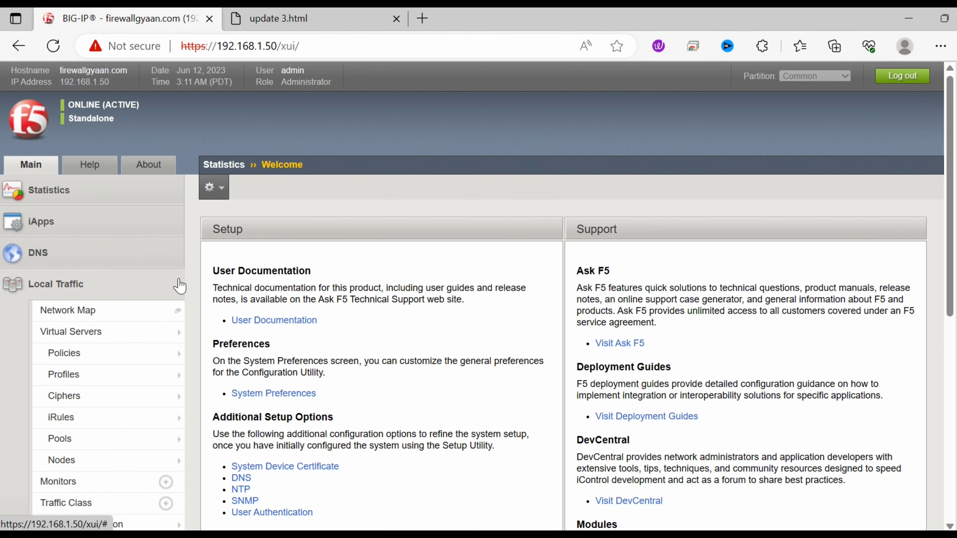
click(90, 469)
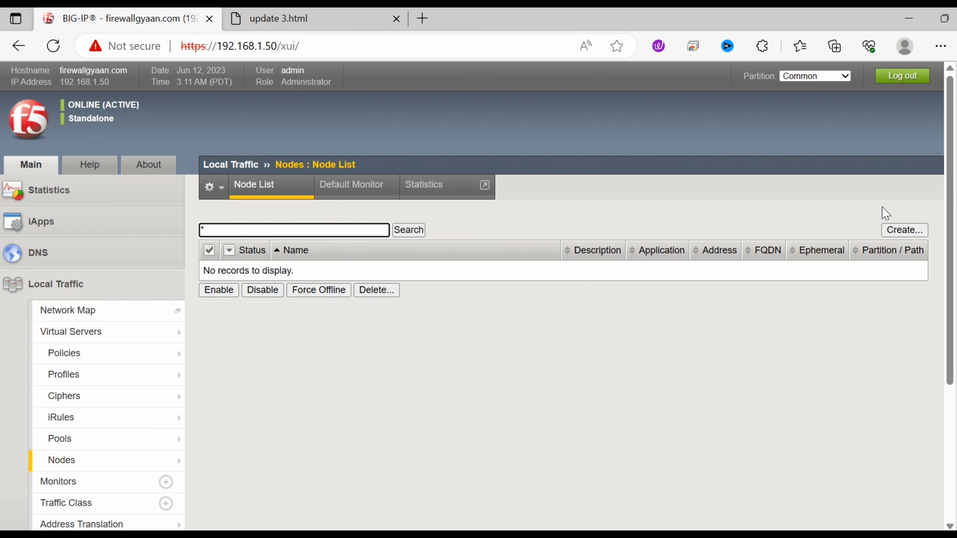
click(916, 230)
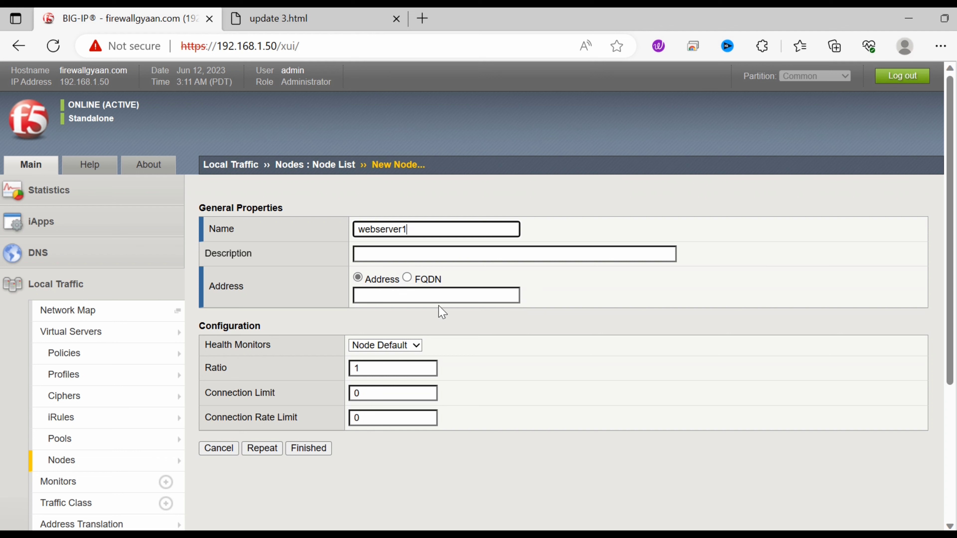
click(432, 301)
text(1)
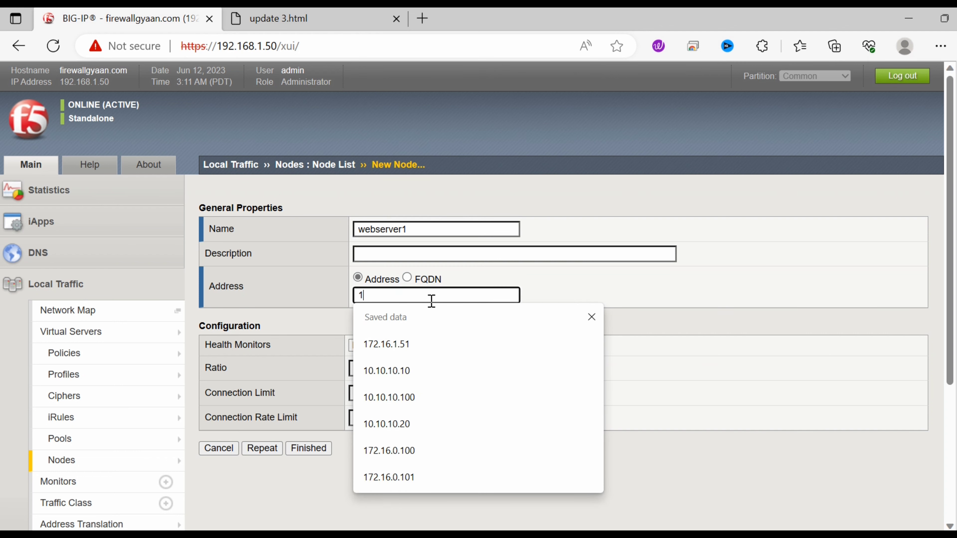
text(72.16.1.)
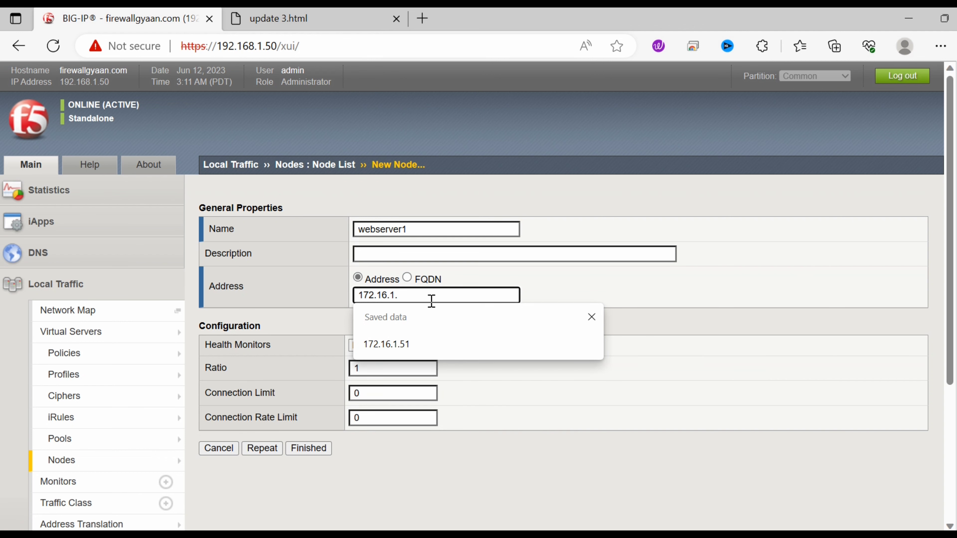
text(10)
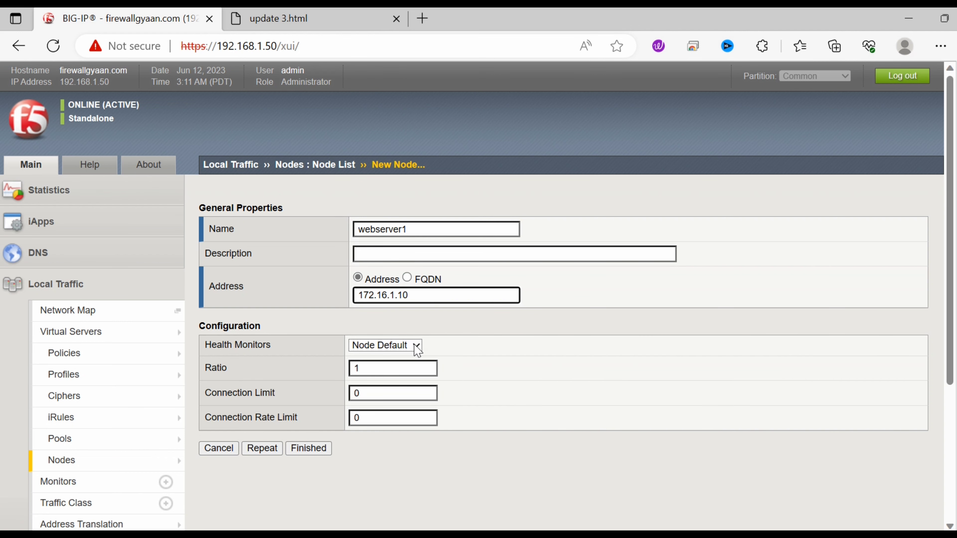
click(414, 345)
click(404, 362)
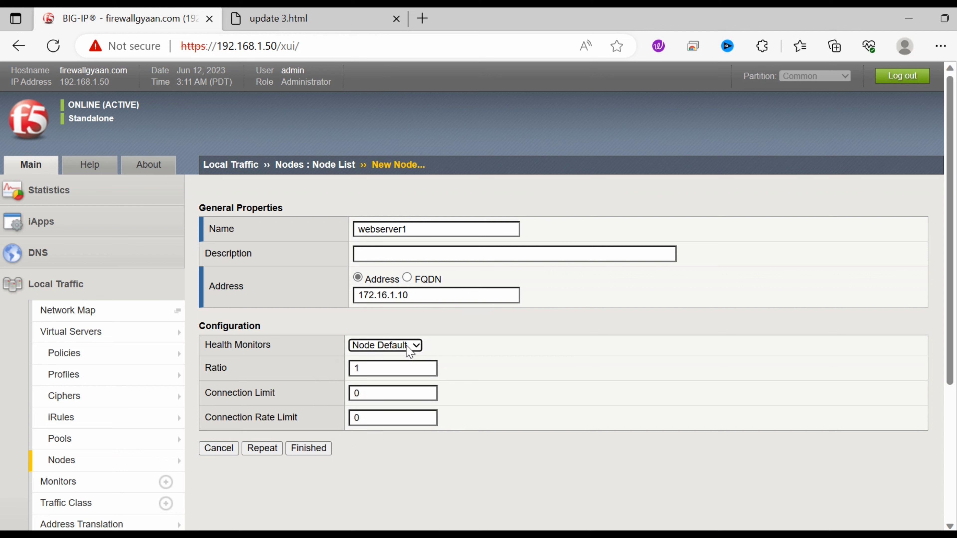
click(318, 452)
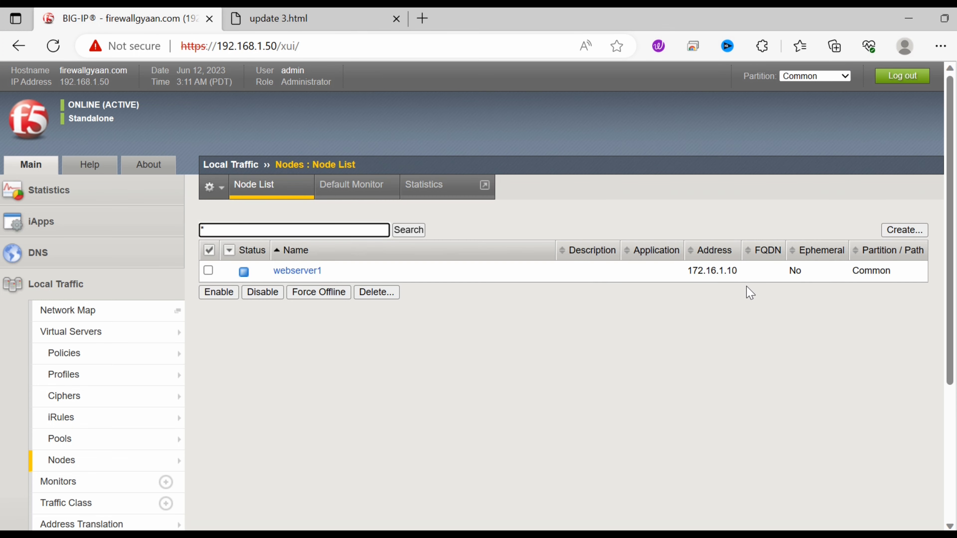
click(903, 230)
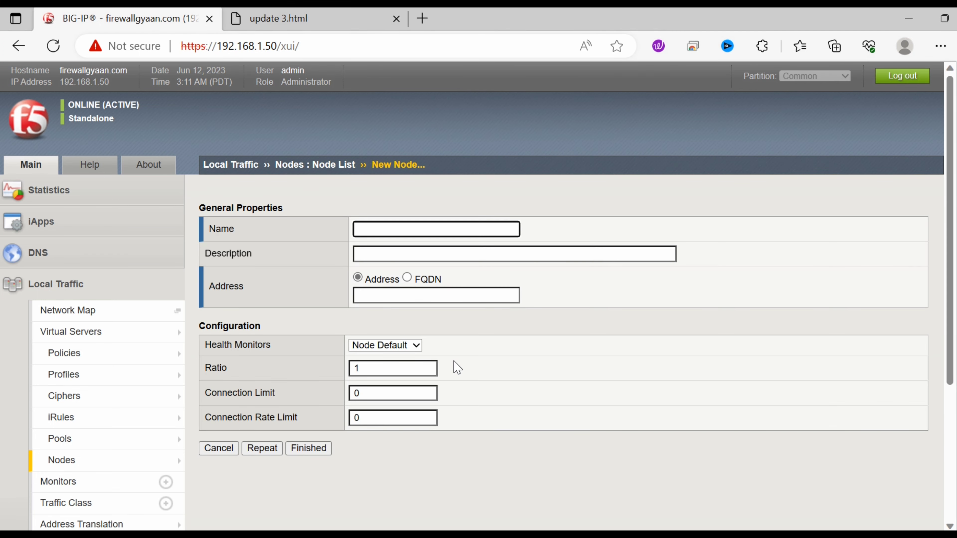
Step: Create node webserver2 with address 172.16.1.20
text(webser)
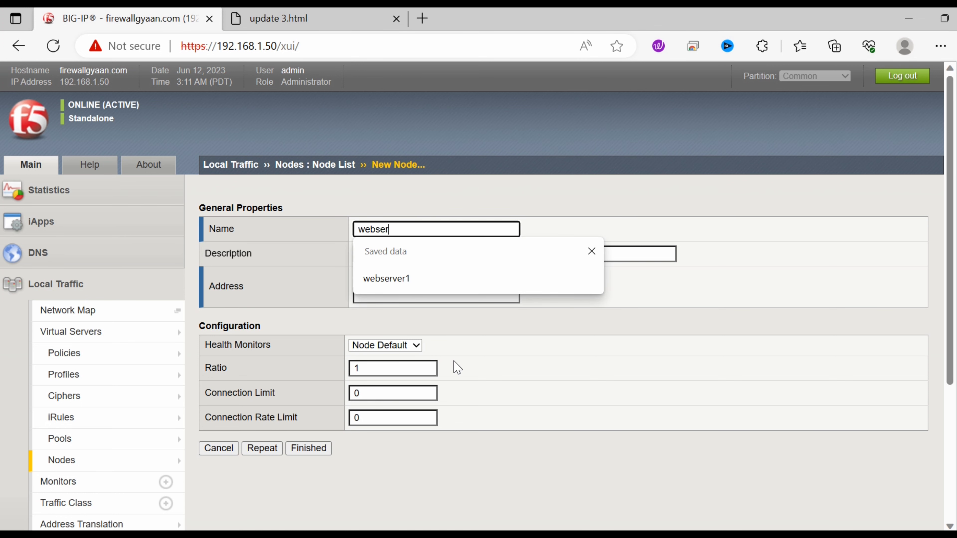
text(ver2)
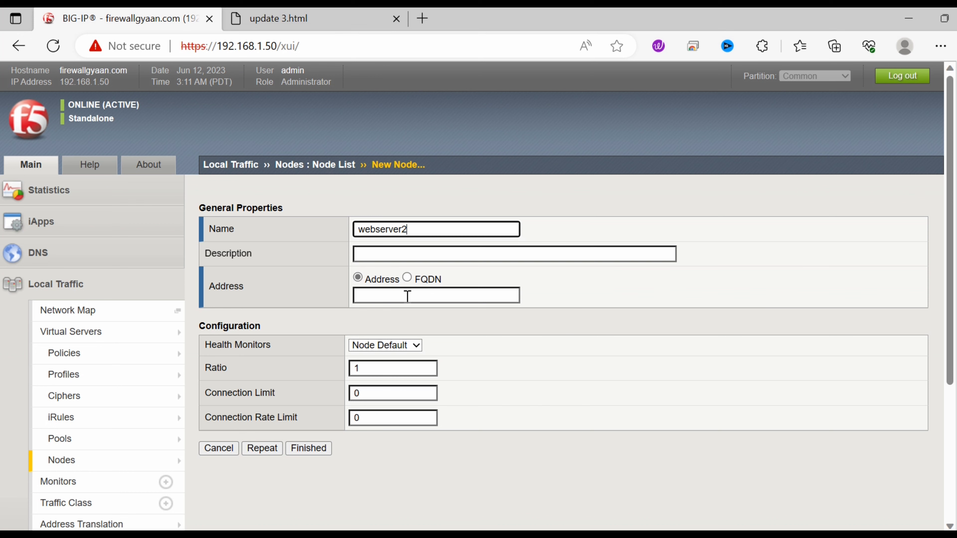
click(407, 296)
text(172)
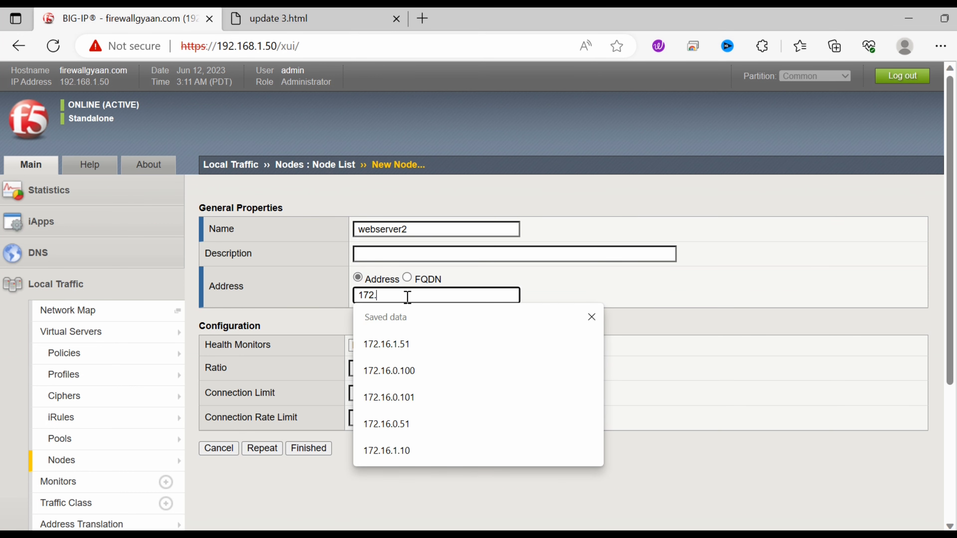
text(.16.1.20)
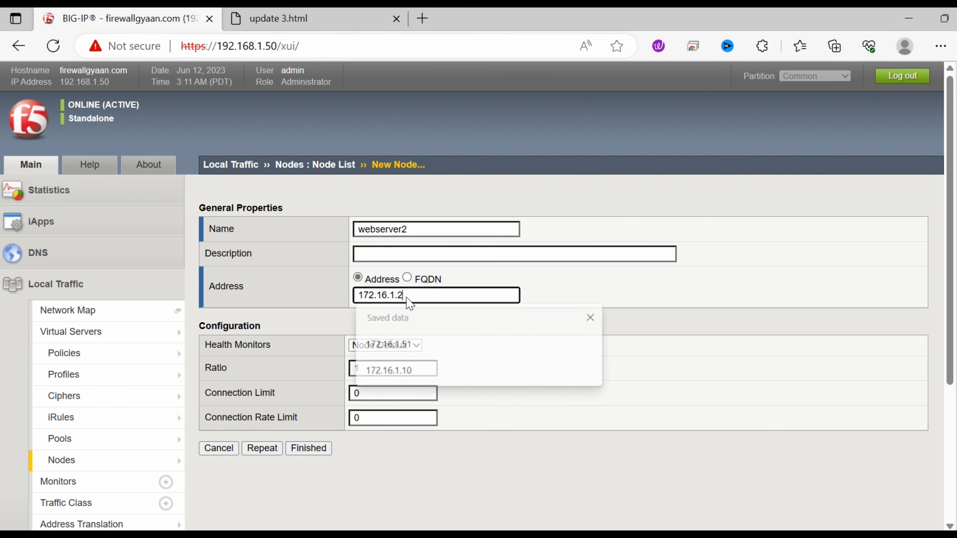
click(323, 454)
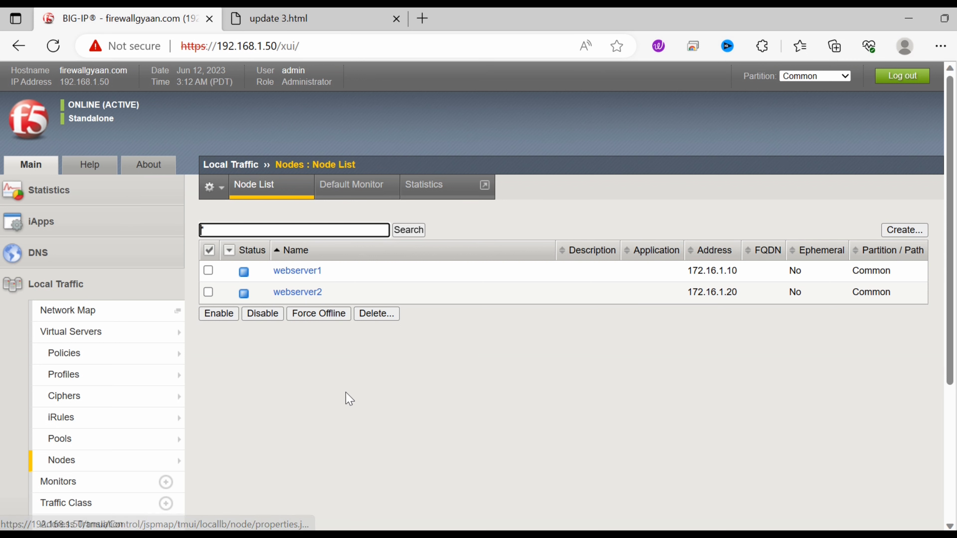
Step: Select both webserver1 and webserver2 in the Node List and enable them
click(215, 274)
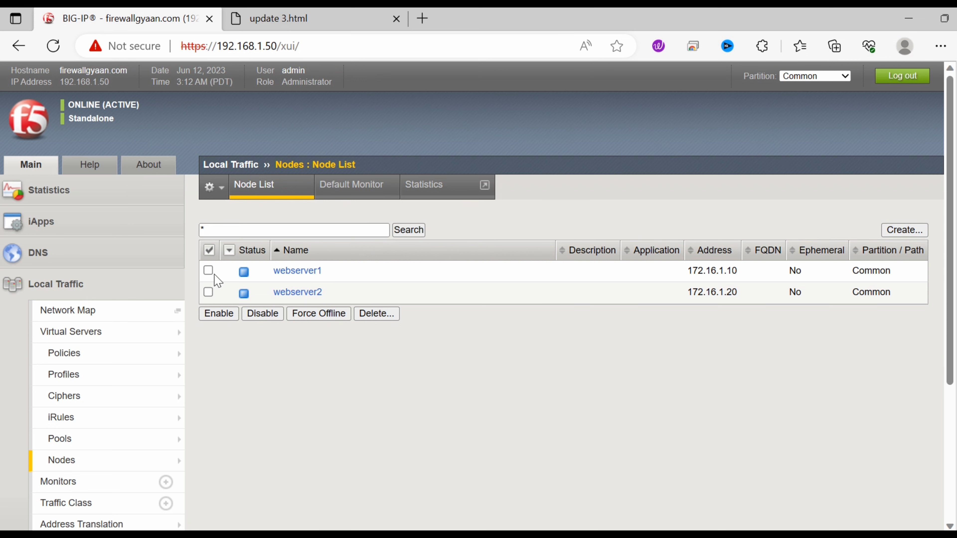
click(209, 270)
click(208, 292)
click(218, 314)
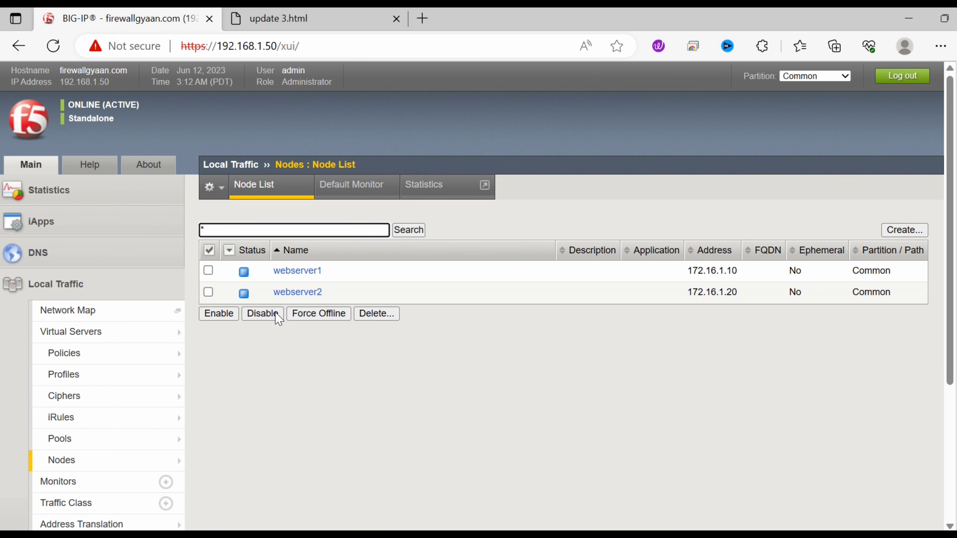
mouse_move(245, 278)
mouse_move(99, 447)
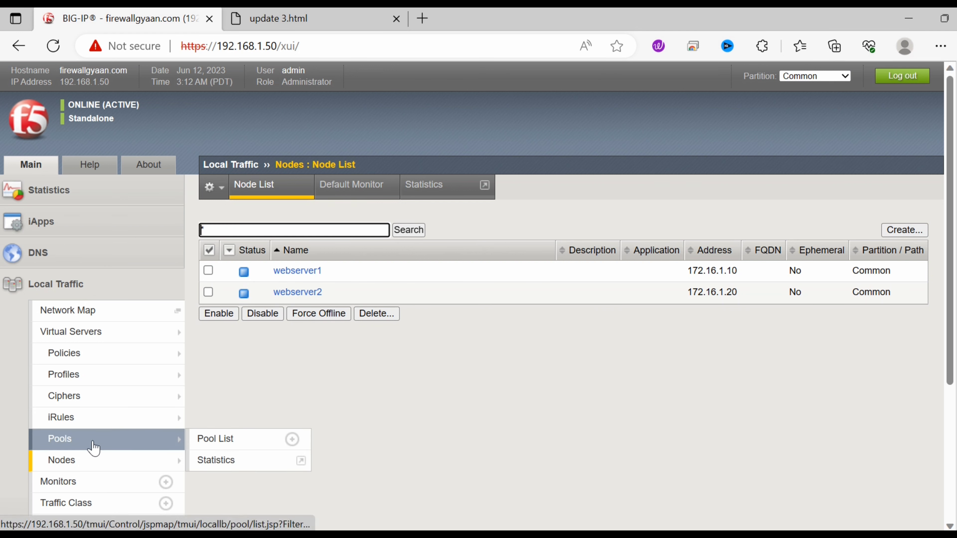
Step: From the Pool List, start pool webser_Pool and move all available health monitors to Active
click(94, 448)
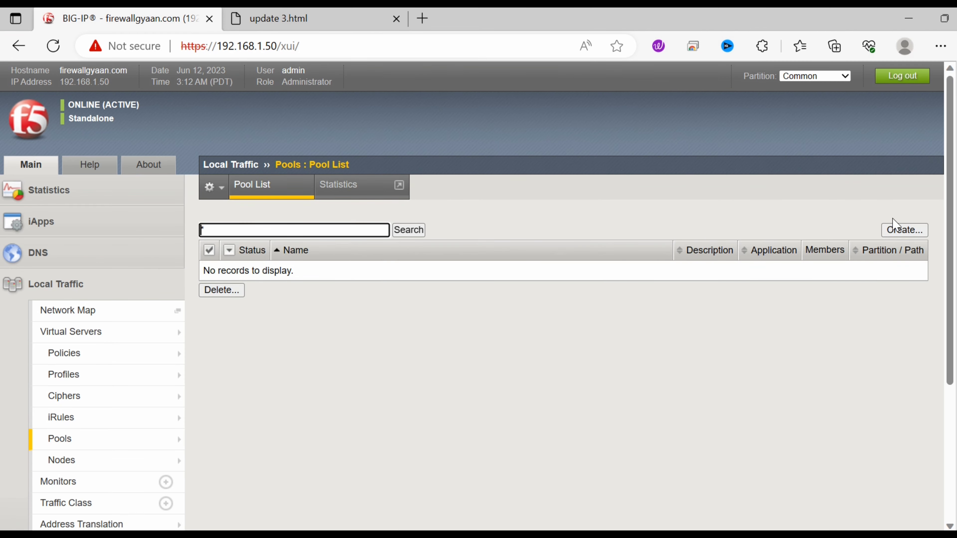
click(903, 230)
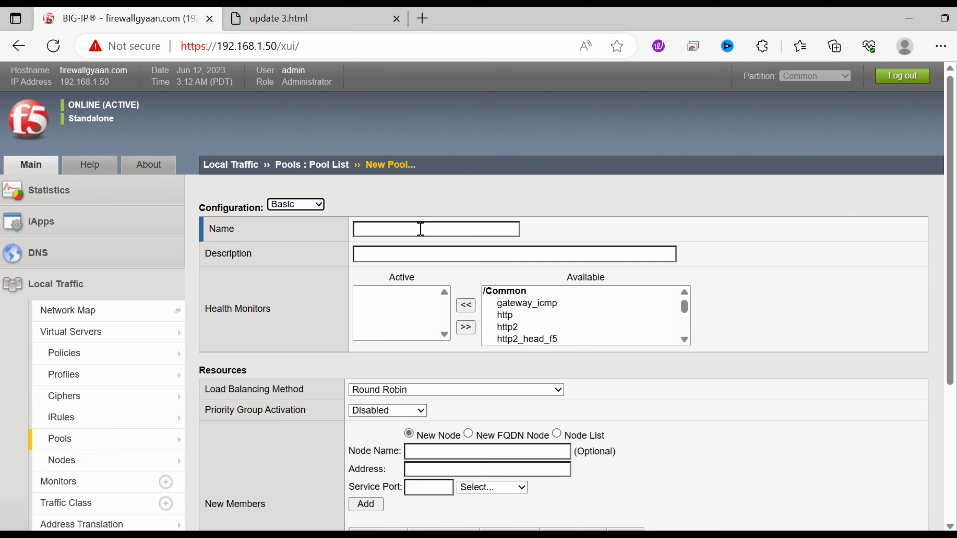
click(421, 229)
text(webser)
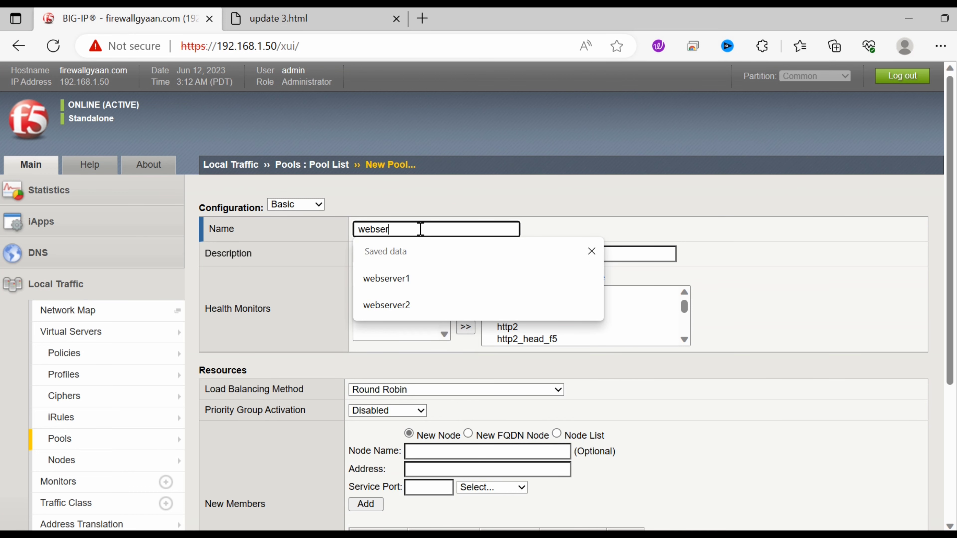
text(_po)
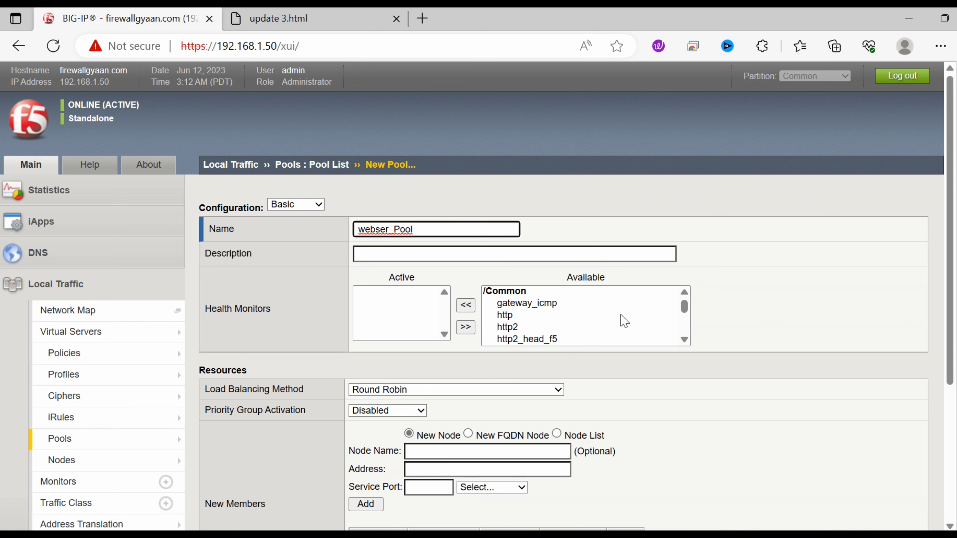
drag(498, 301, 602, 349)
click(466, 305)
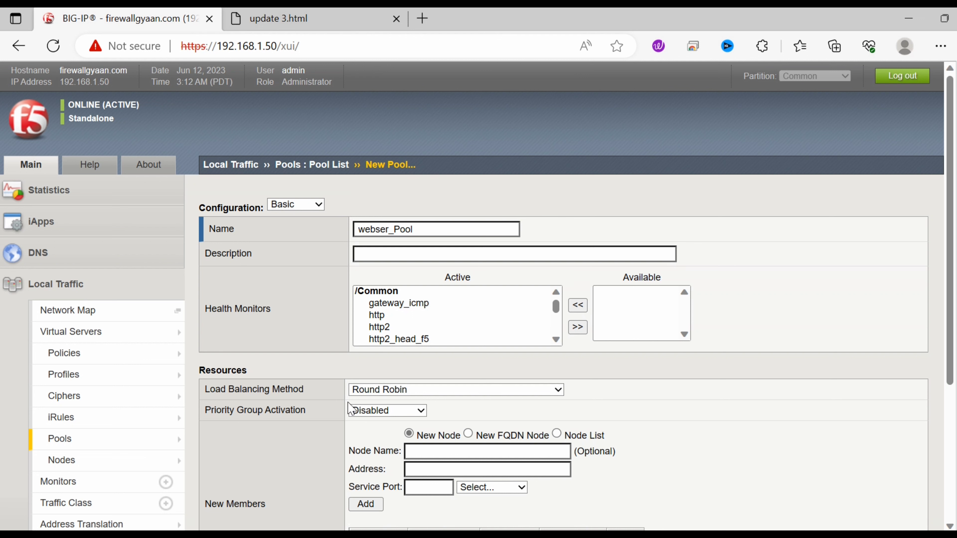
scroll(934, 244, down, 4)
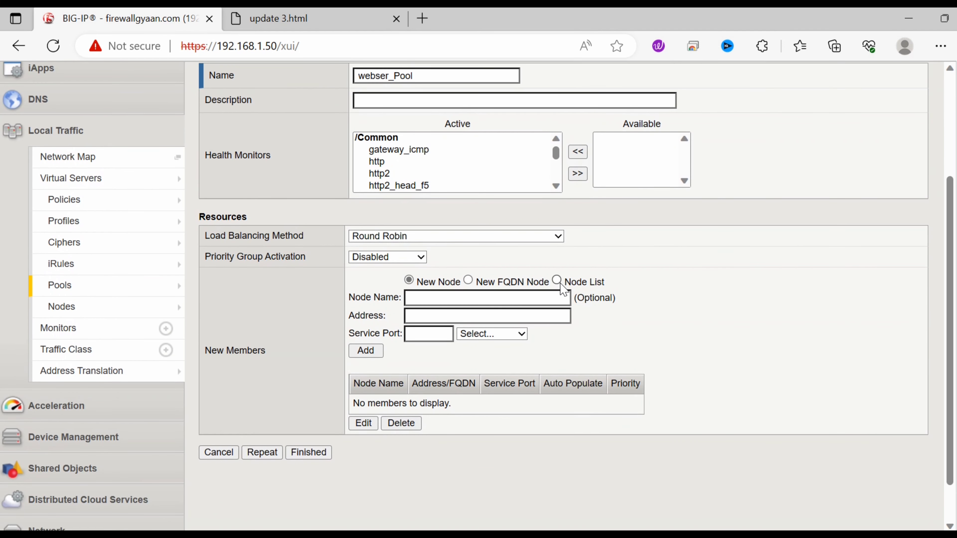
Step: Add webserver1 and webserver2 from the Node List as port 80 HTTP members and finish the pool
click(557, 280)
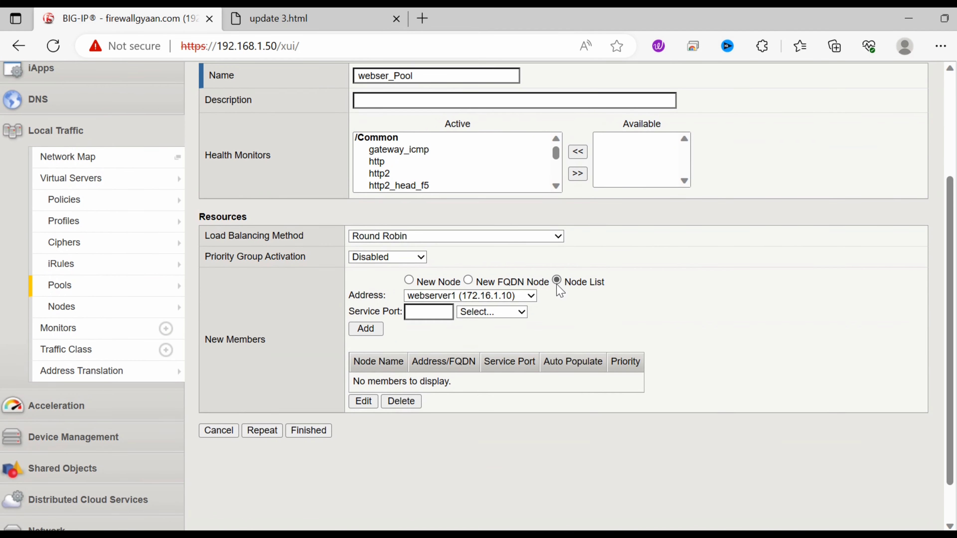
click(429, 314)
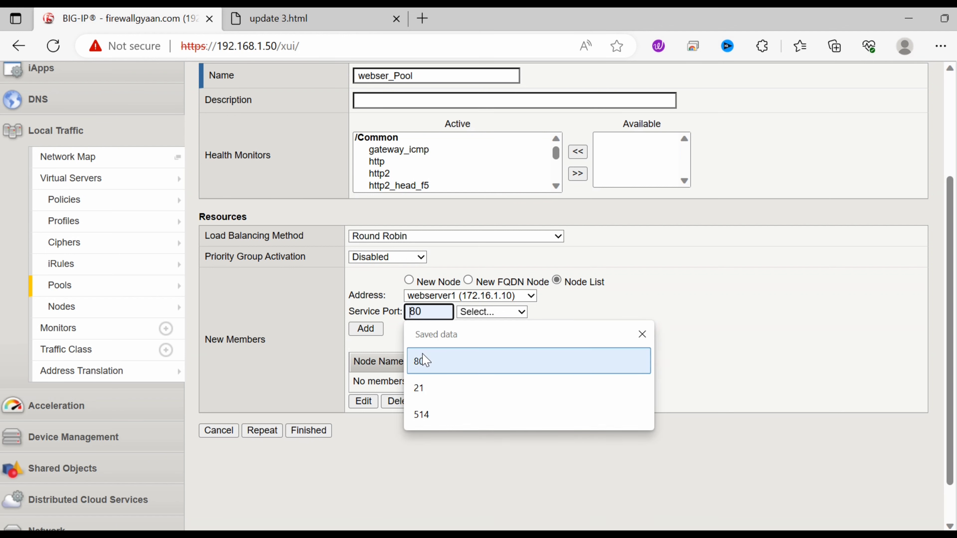
click(422, 361)
click(521, 317)
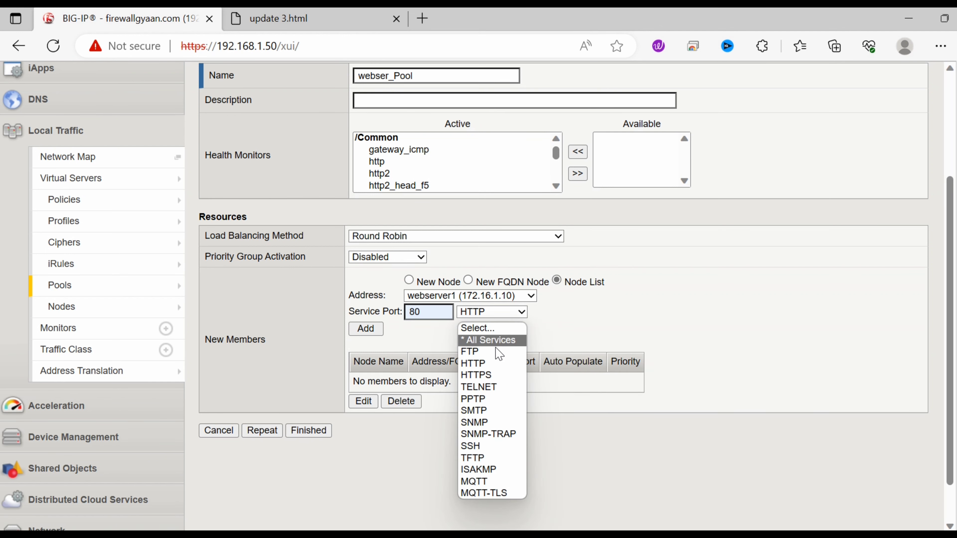
click(494, 363)
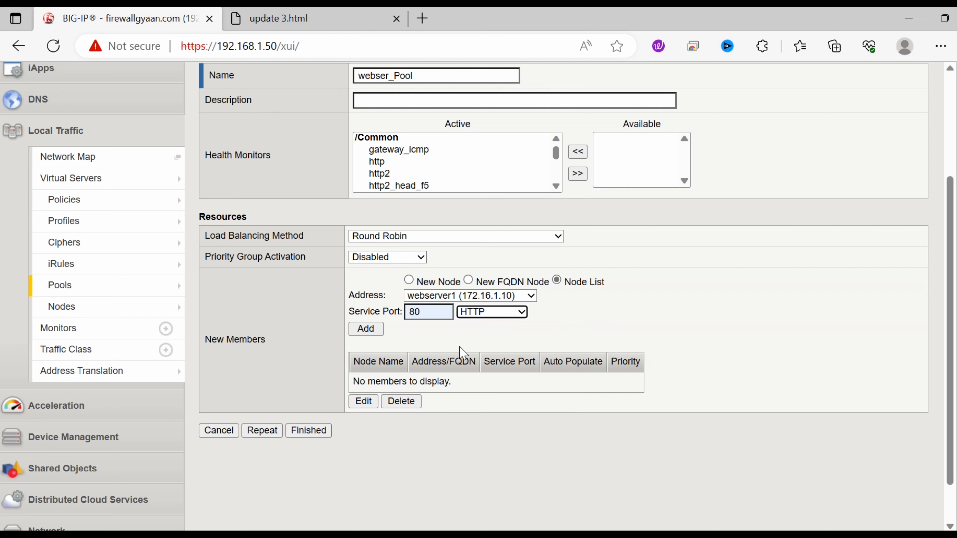
click(369, 330)
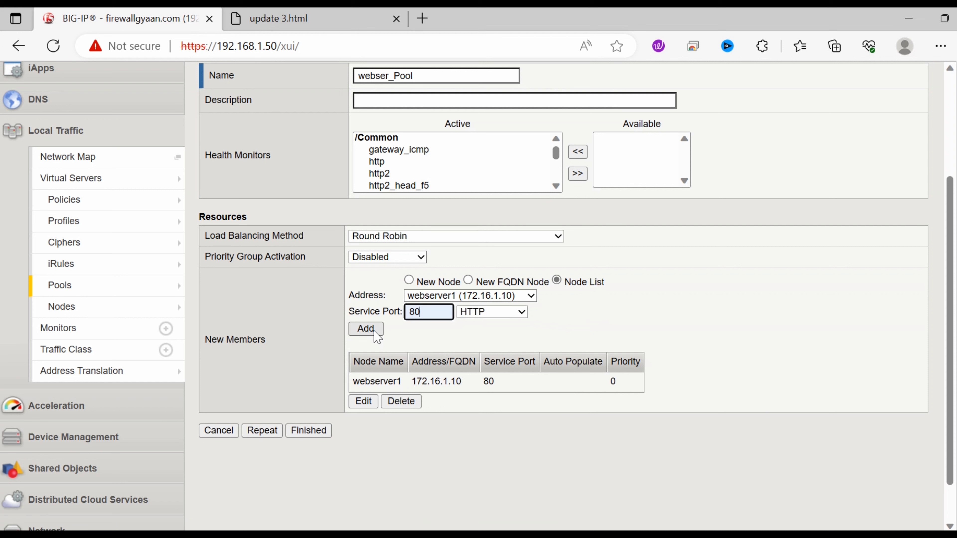
click(537, 298)
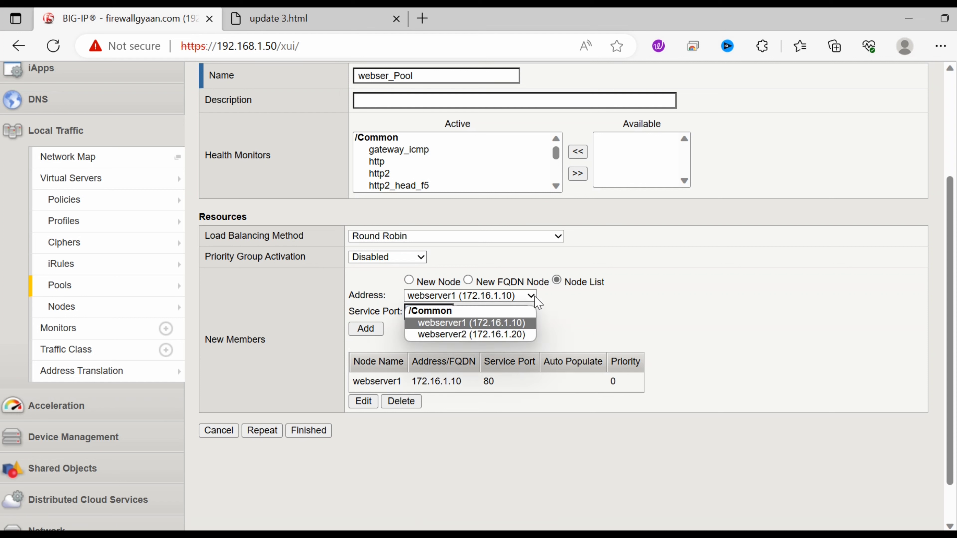
click(519, 336)
click(365, 330)
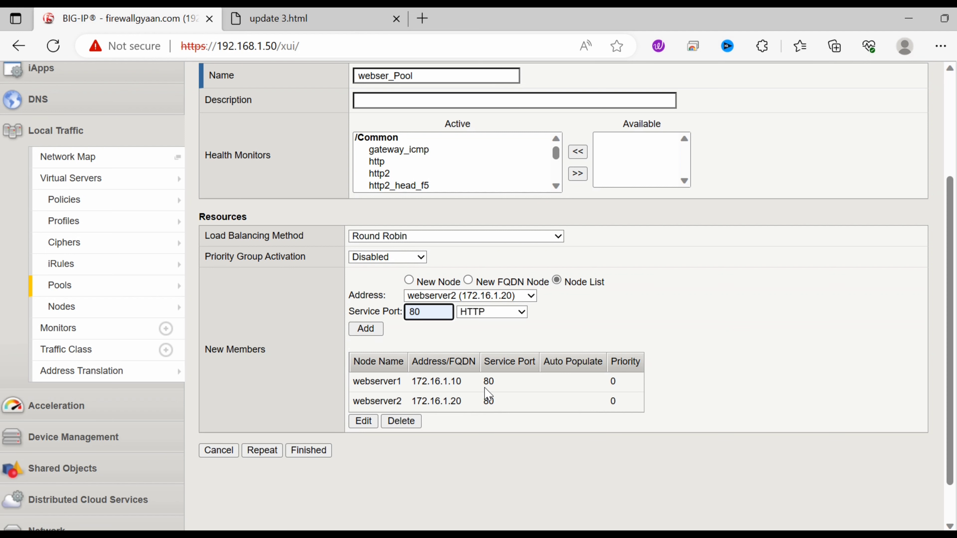
click(318, 453)
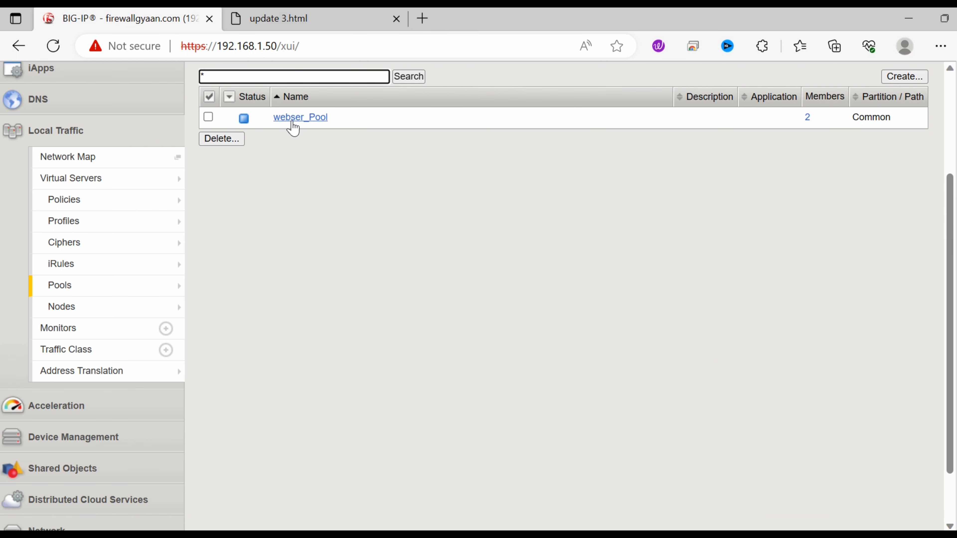
Step: Open webser_Pool's properties and click Update to apply its current settings
click(305, 120)
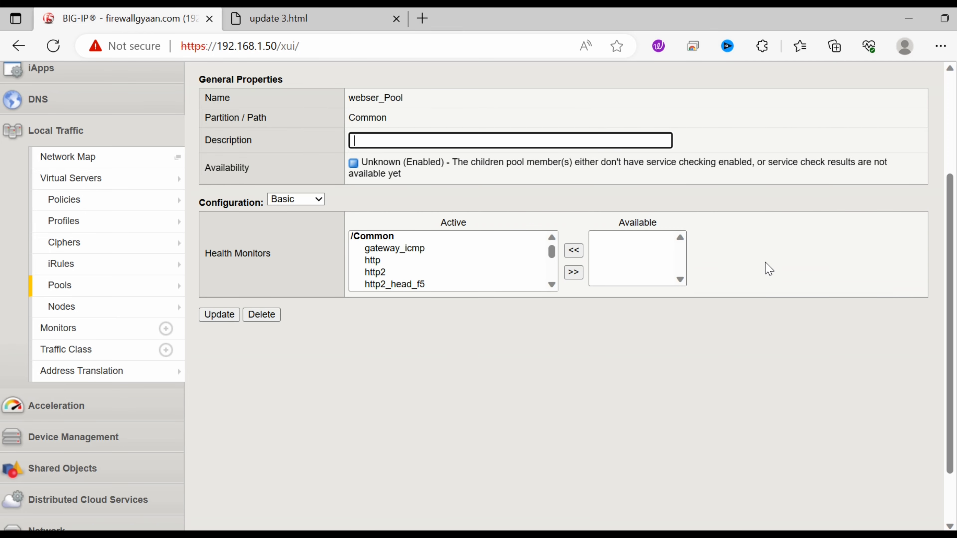
drag(951, 238, 924, 149)
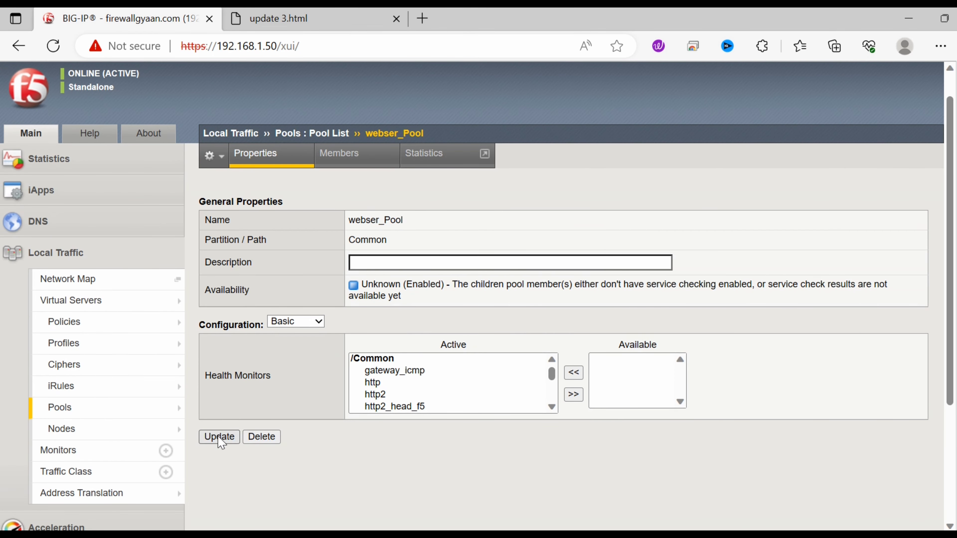
click(219, 436)
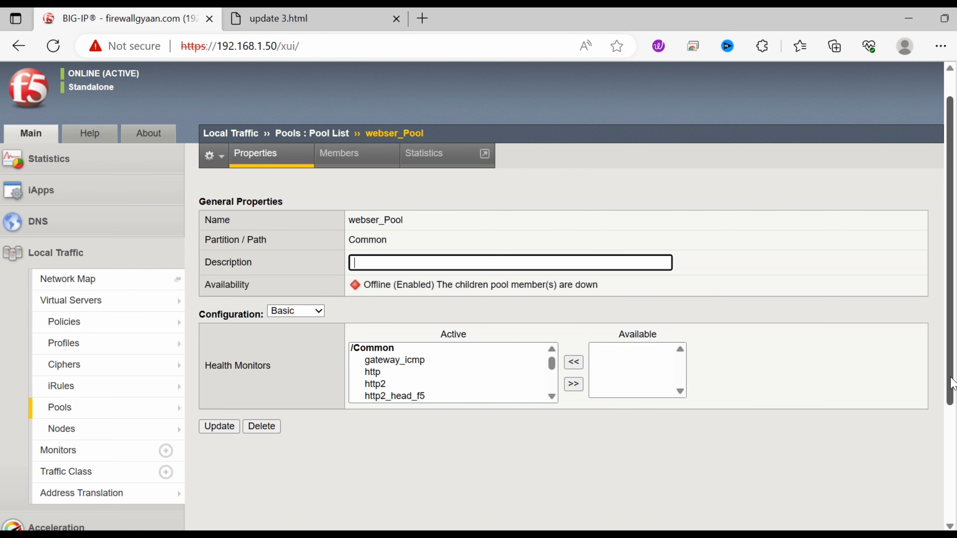
scroll(947, 450, down, 2)
mouse_move(946, 451)
mouse_down()
mouse_move(944, 346)
mouse_move(945, 448)
mouse_up()
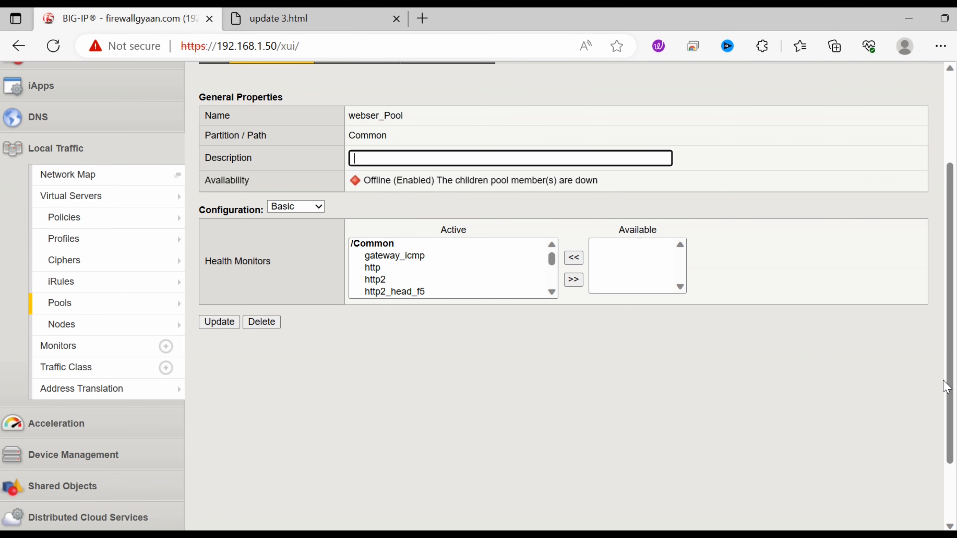
scroll(936, 209, up, 3)
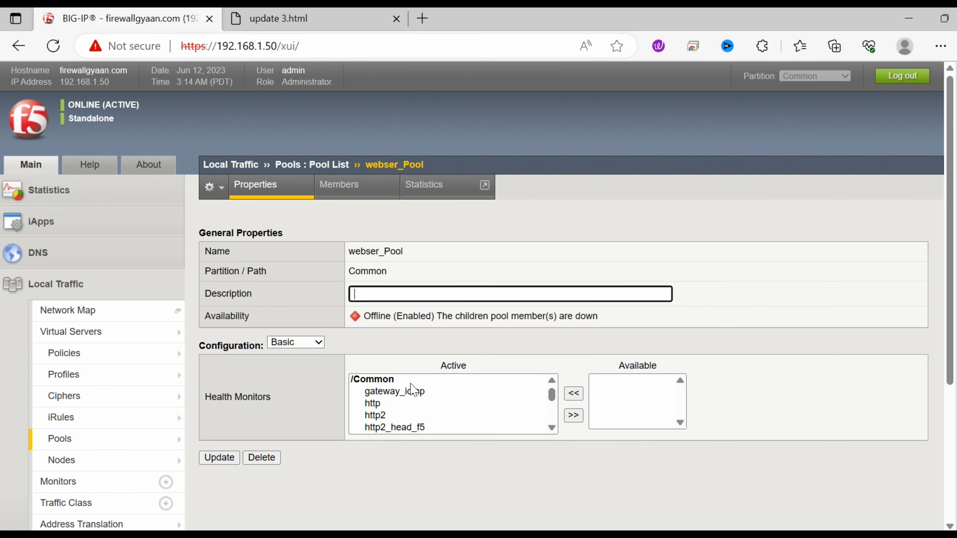
drag(949, 264, 955, 343)
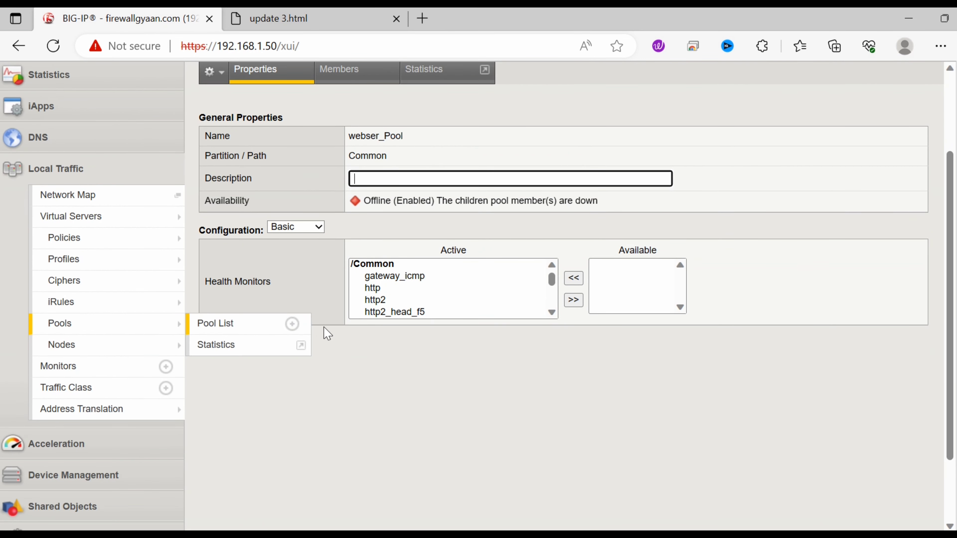
Step: Start a new virtual server from Local Traffic > Virtual Servers
mouse_move(247, 262)
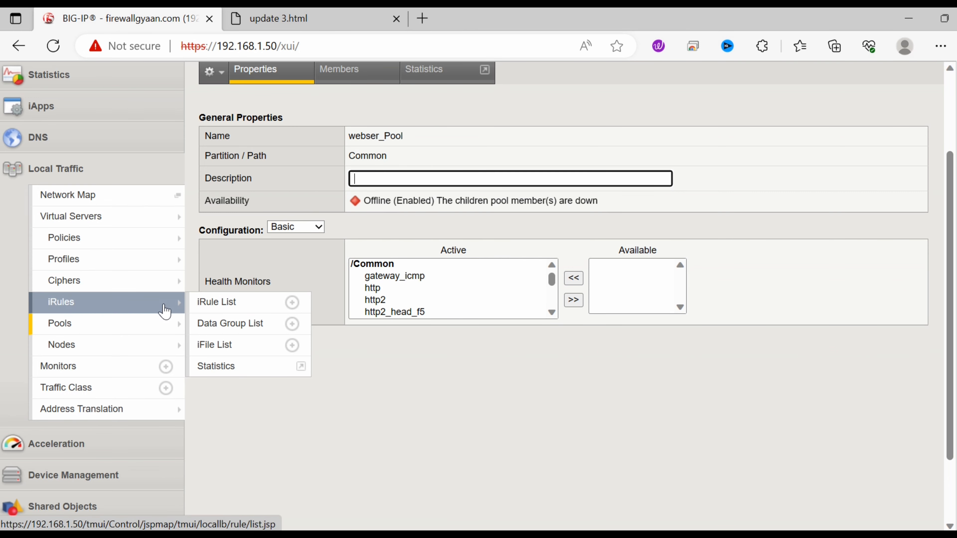
mouse_move(144, 240)
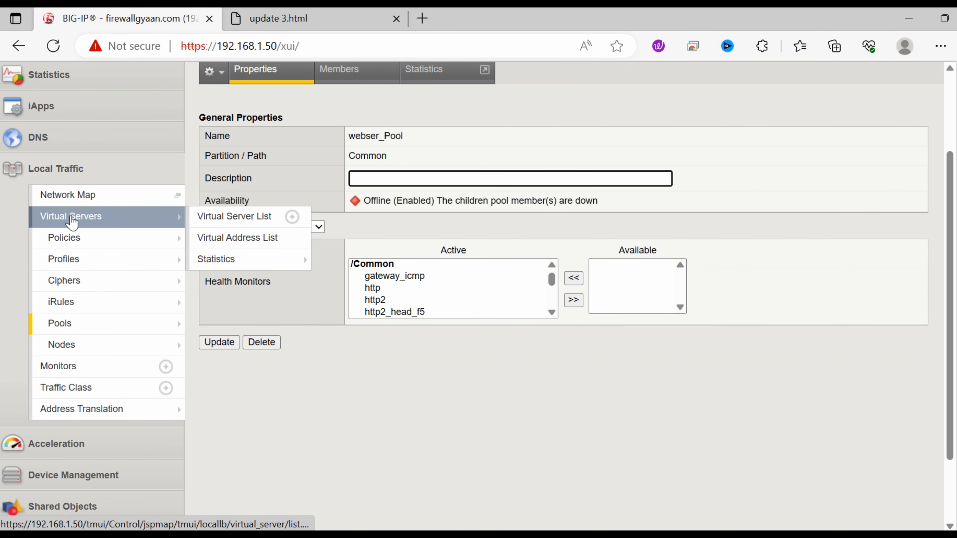
click(68, 220)
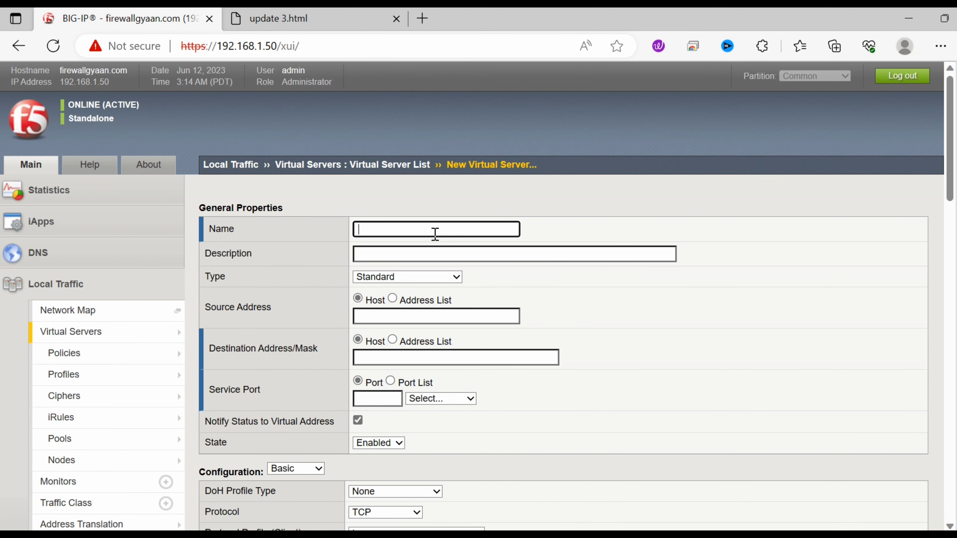
Step: Name the virtual server Webserver_VS, keep type Standard, and set destination 172.16.1.51
text(We)
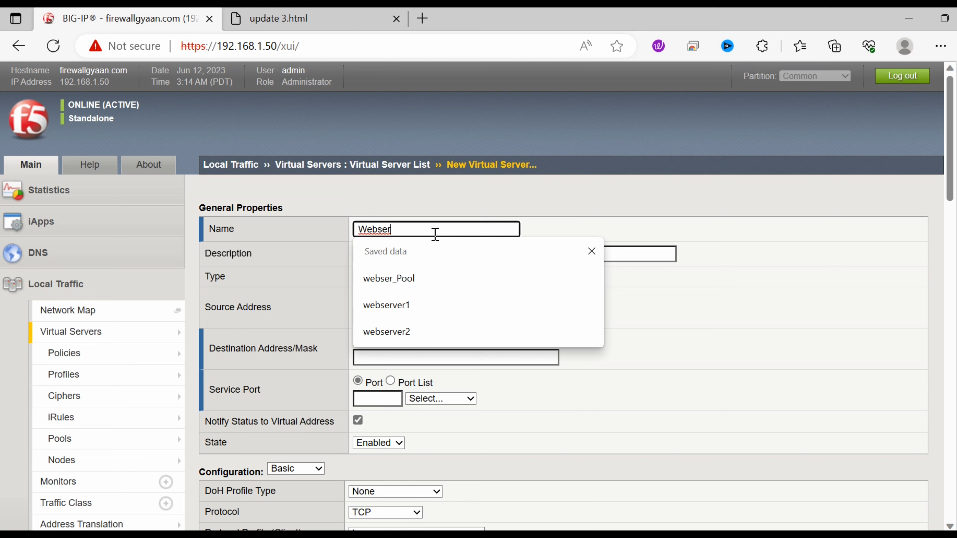
text(bserver)
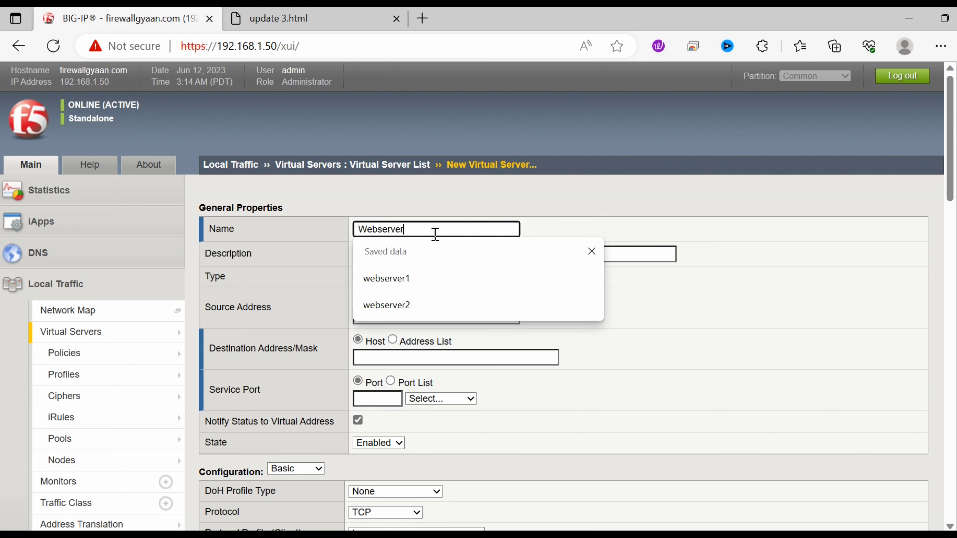
text(_VS)
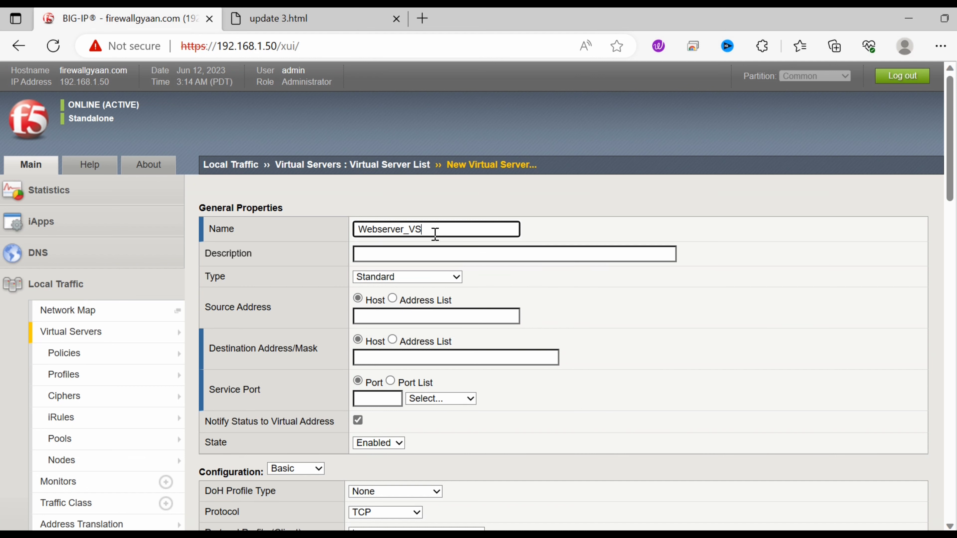
click(456, 277)
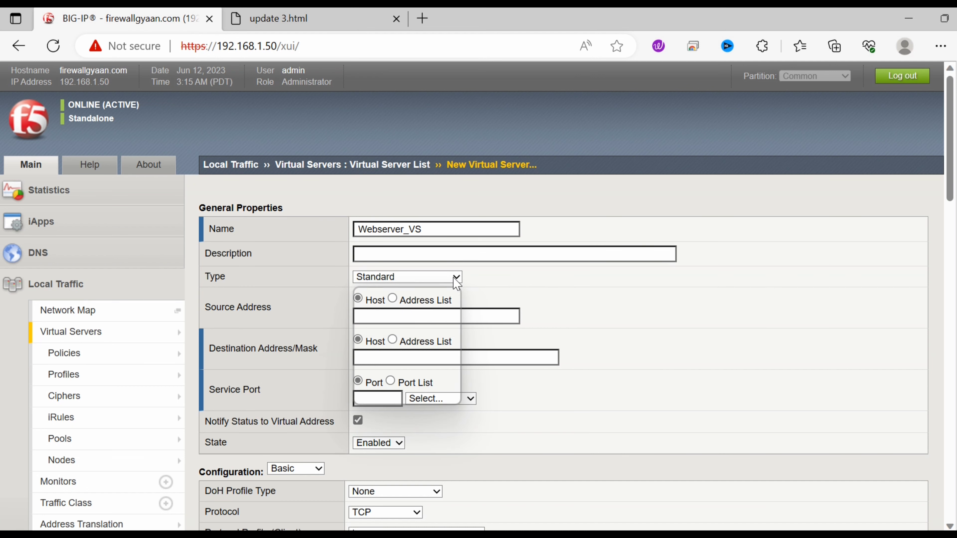
click(454, 280)
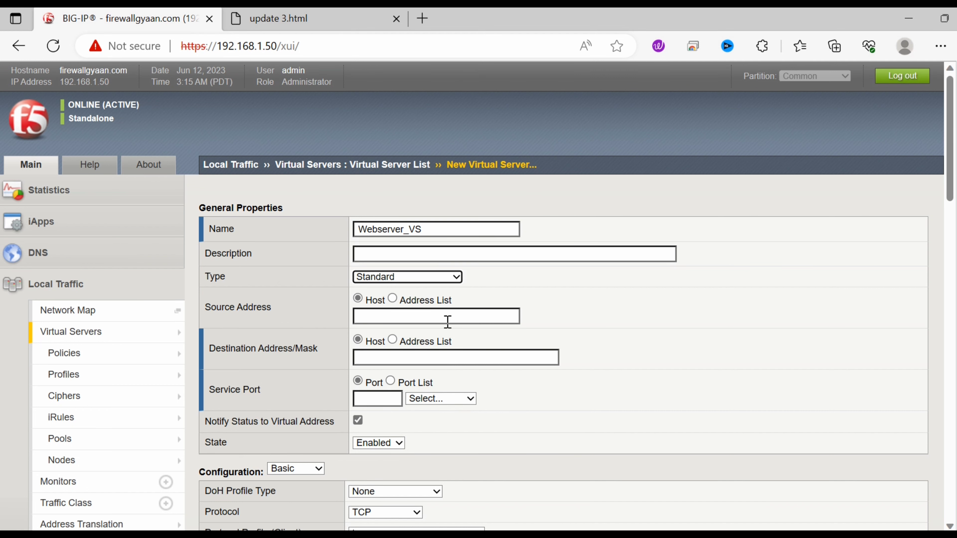
click(433, 320)
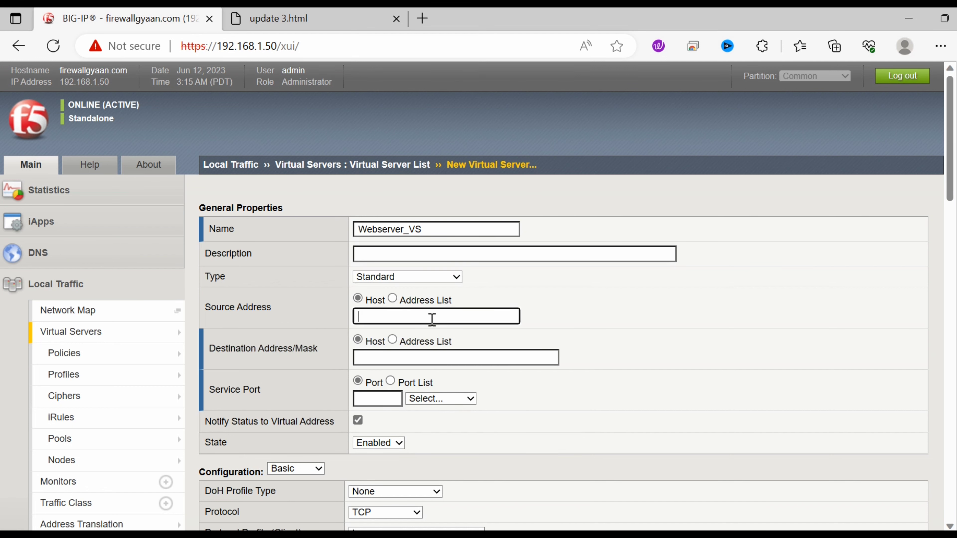
click(382, 361)
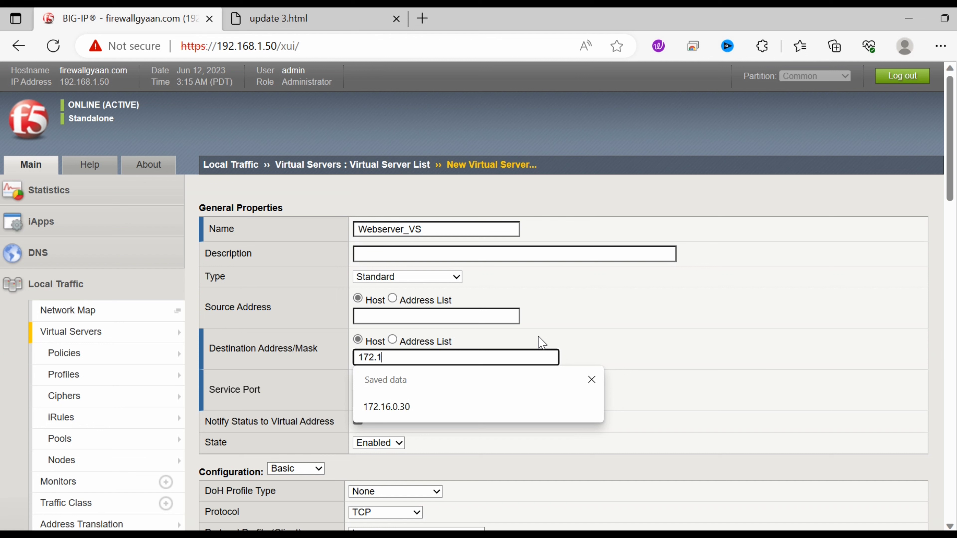
text(1.51)
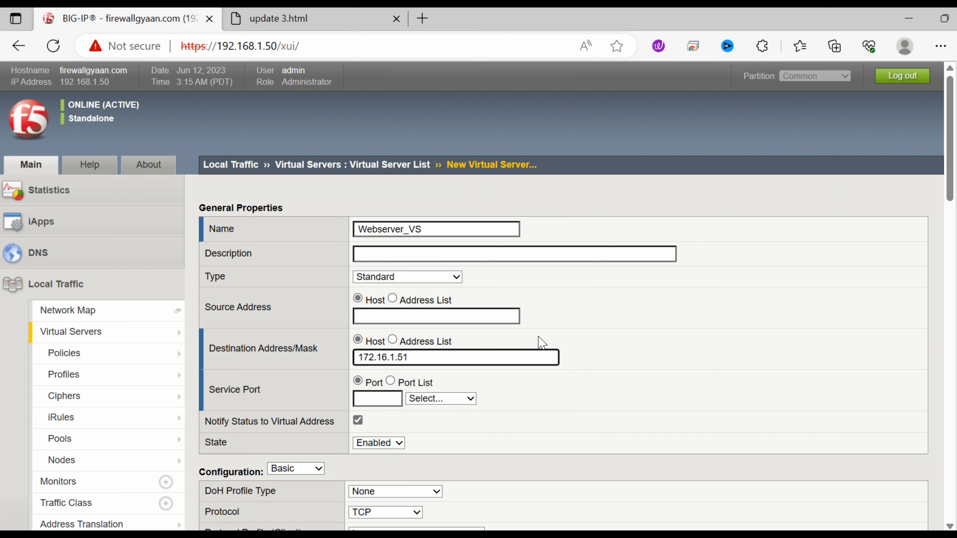
click(698, 343)
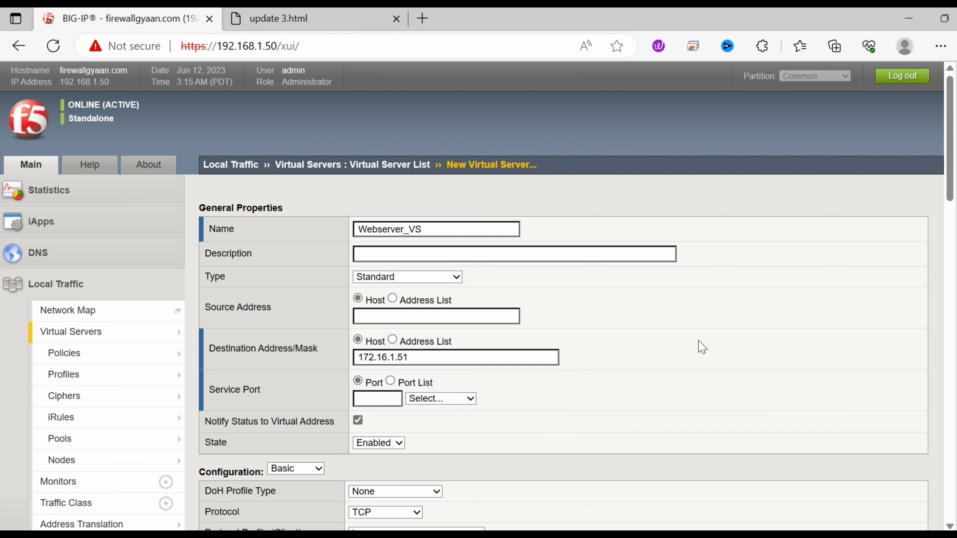
scroll(942, 151, down, 3)
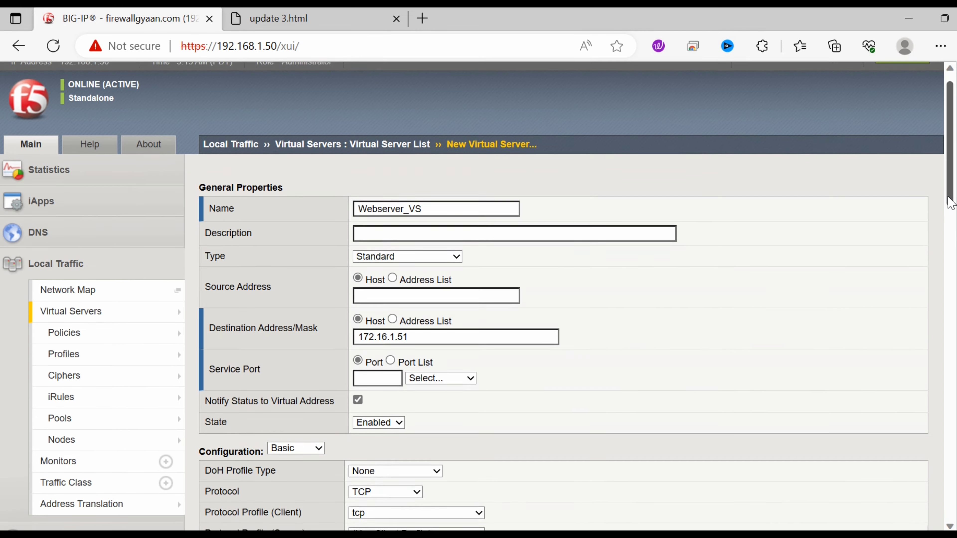
Step: Set the virtual server's service port to 80 (HTTP) and keep protocol TCP
click(382, 303)
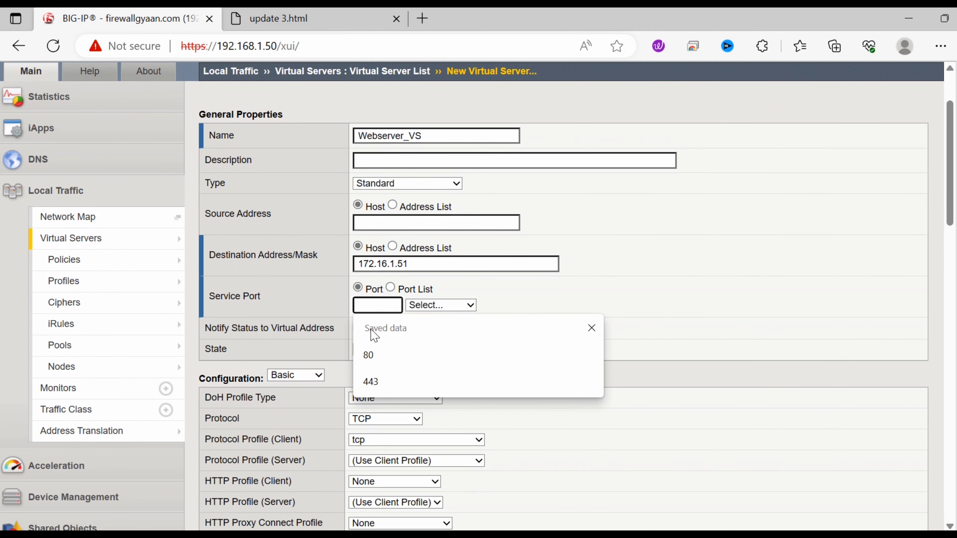
click(373, 354)
click(466, 305)
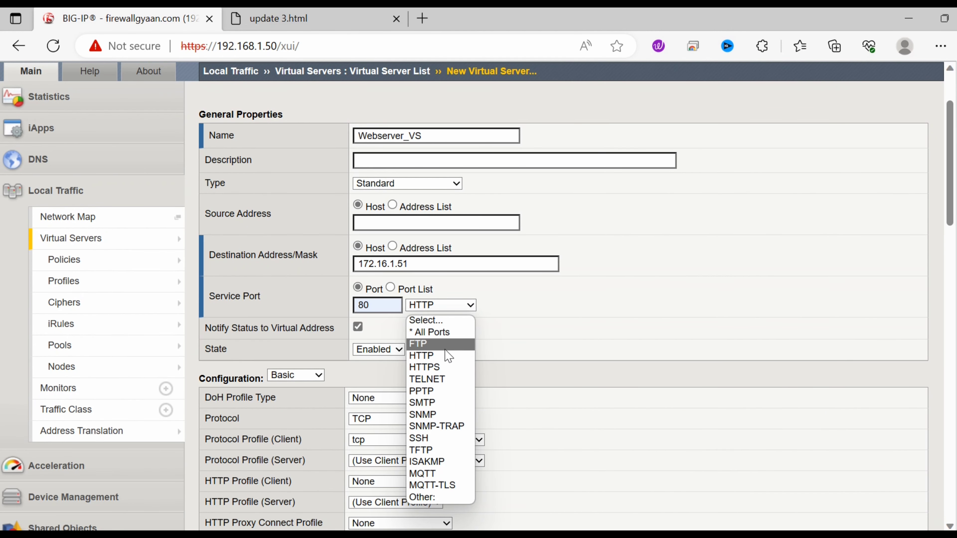
click(422, 356)
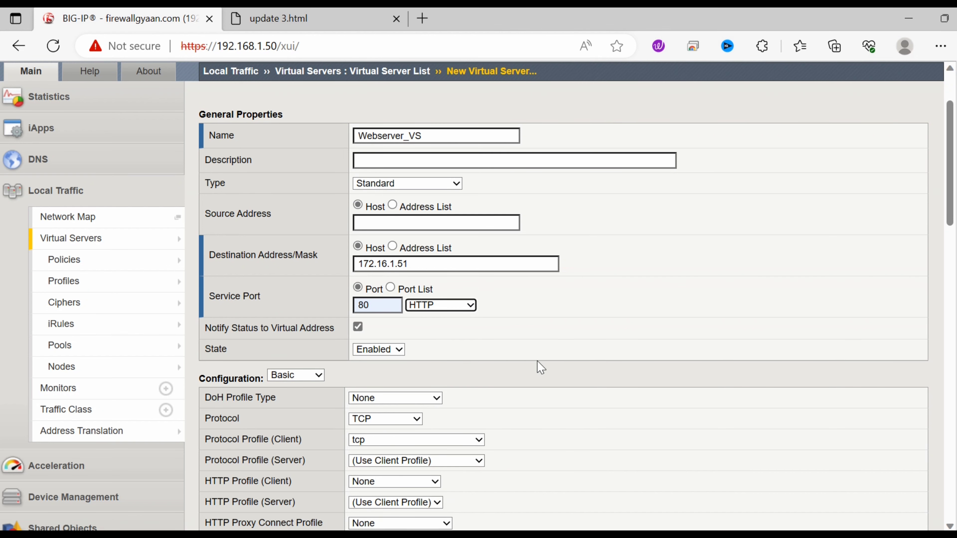
drag(952, 223, 955, 270)
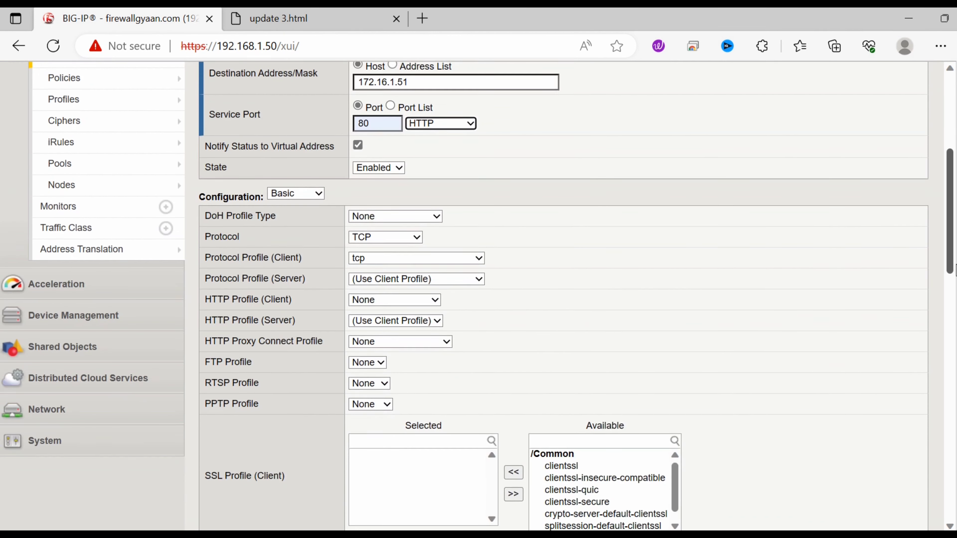
click(418, 241)
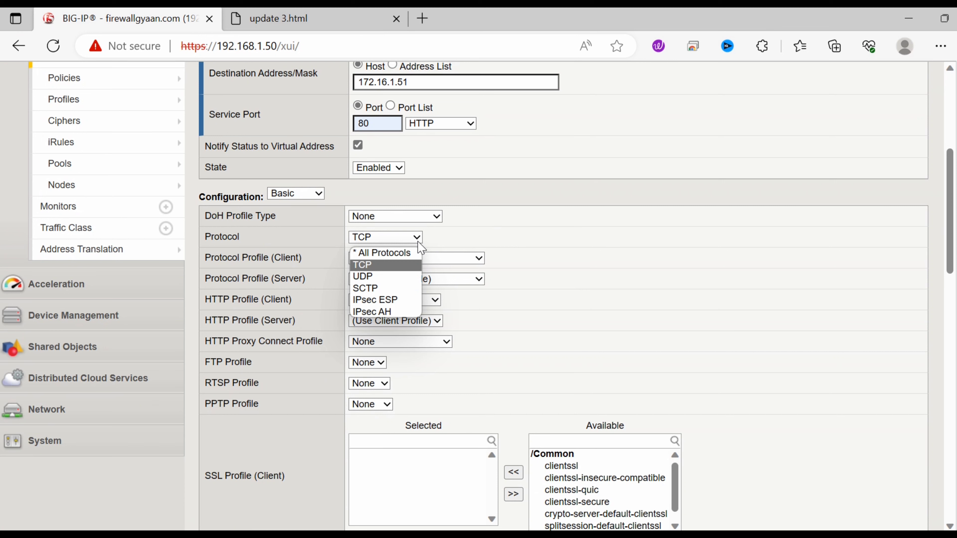
click(418, 241)
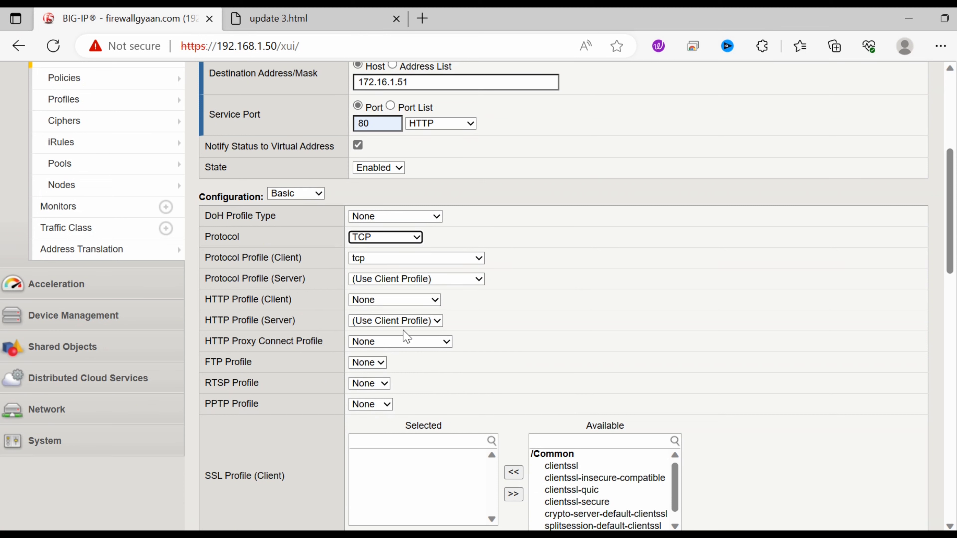
Step: Set source address translation to SNAT with the SNAT pool left at None
drag(953, 267, 953, 396)
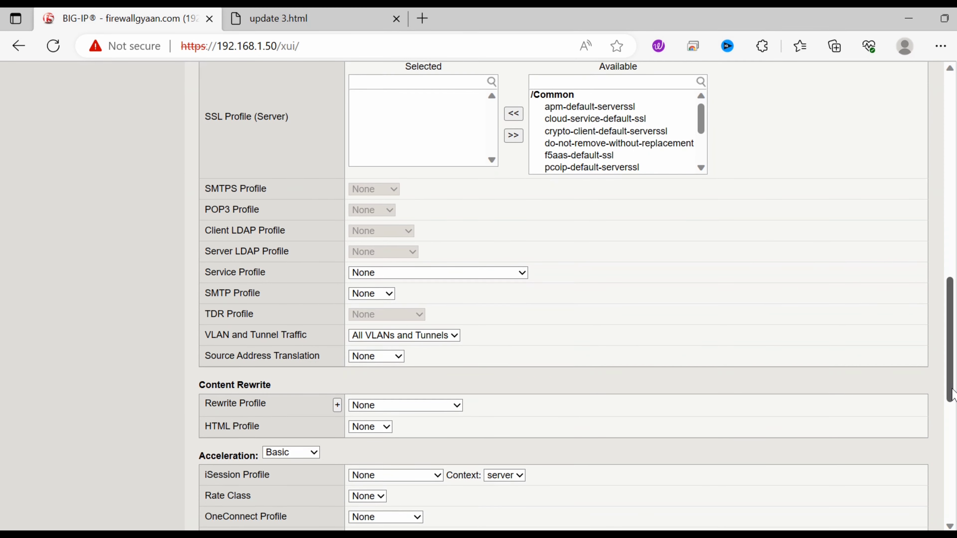
click(399, 361)
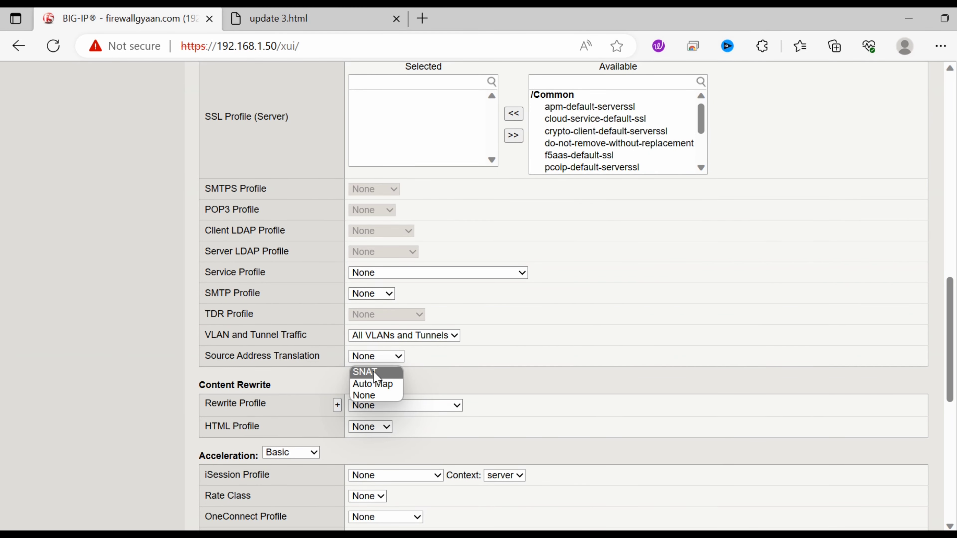
click(377, 377)
click(384, 378)
click(387, 389)
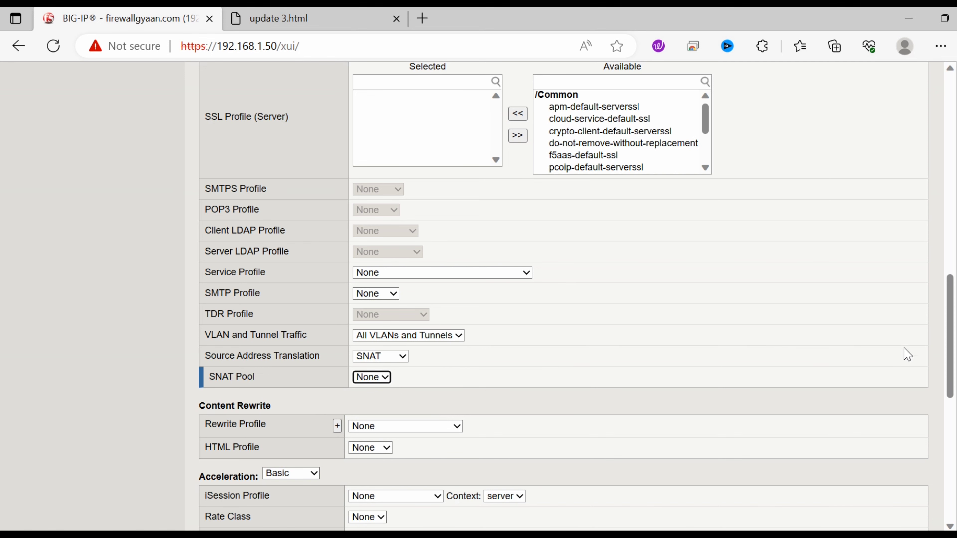
drag(950, 335, 951, 151)
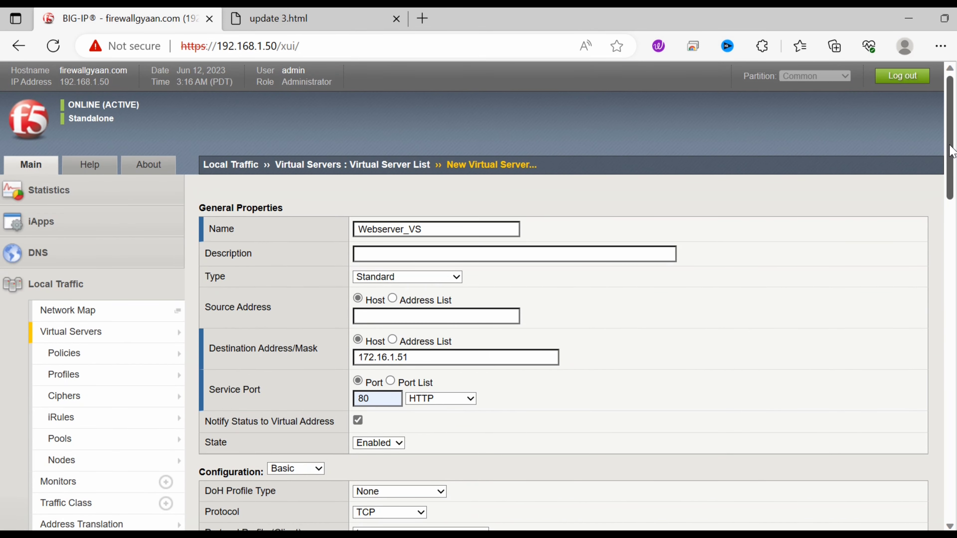
click(426, 363)
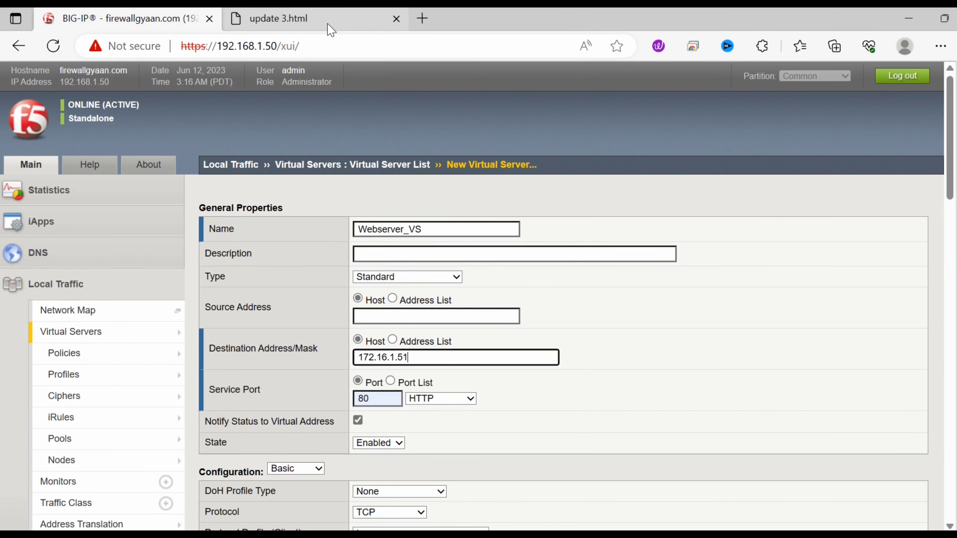
Step: Check the NAT IP in the update 3 diagram, then return to the Webserver_VS form
click(329, 23)
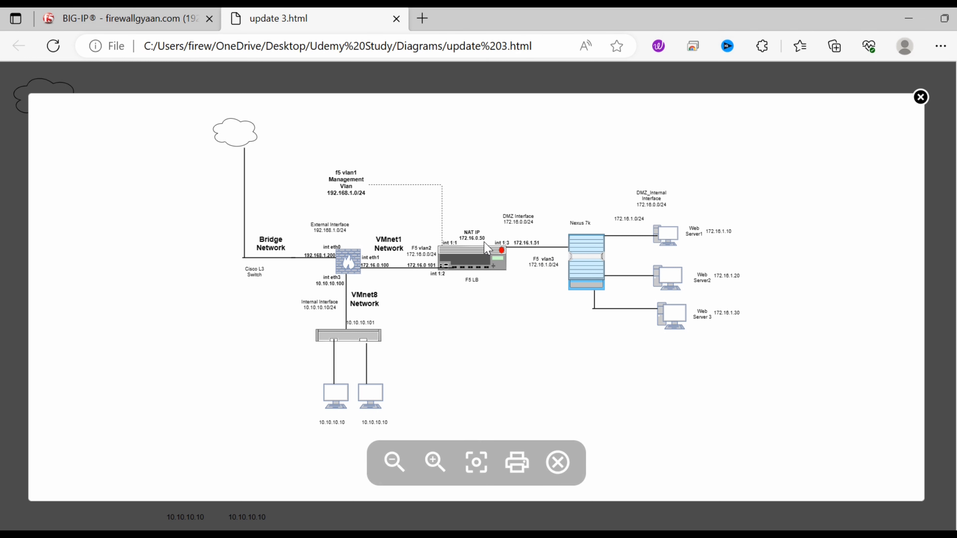
click(908, 25)
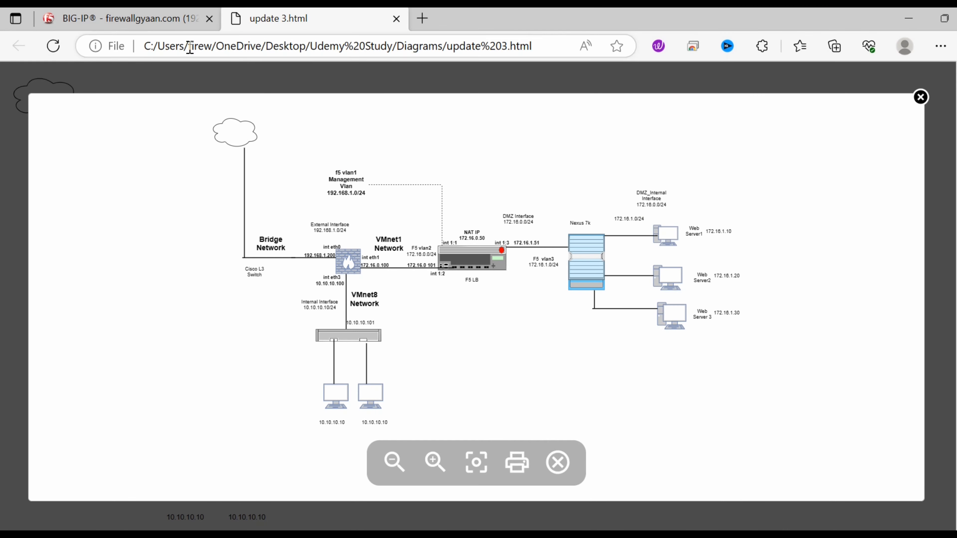
click(177, 86)
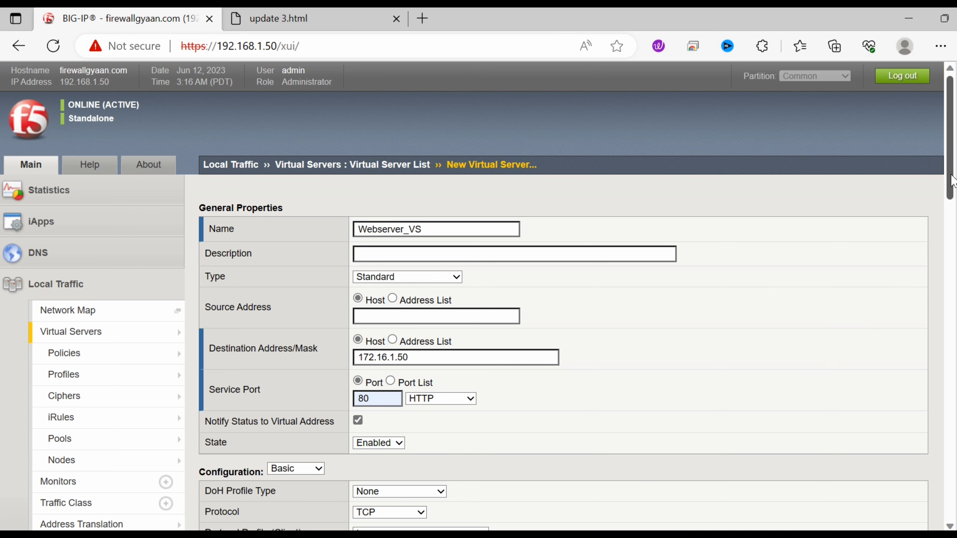
Step: Switch Webserver_VS's source address translation from SNAT to Auto Map
drag(952, 182, 952, 373)
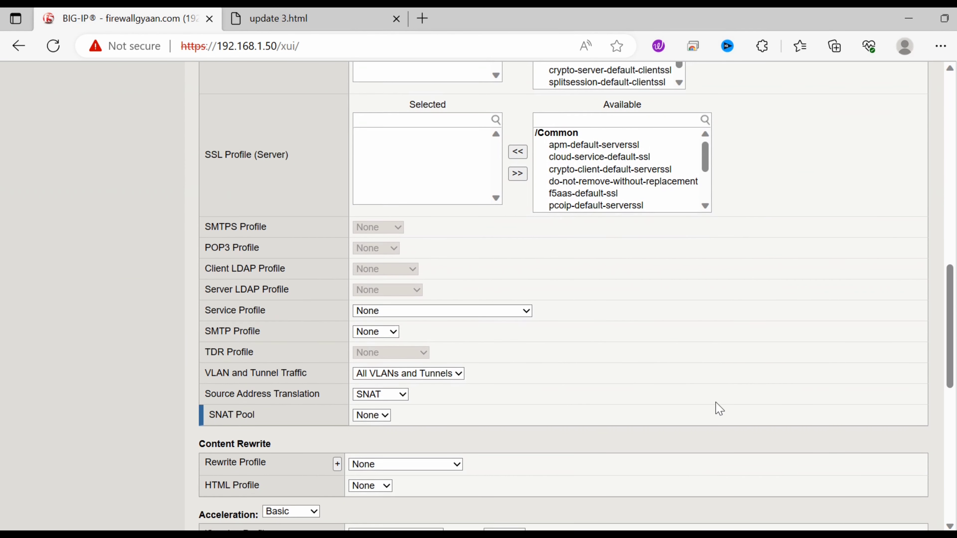
click(405, 397)
click(404, 396)
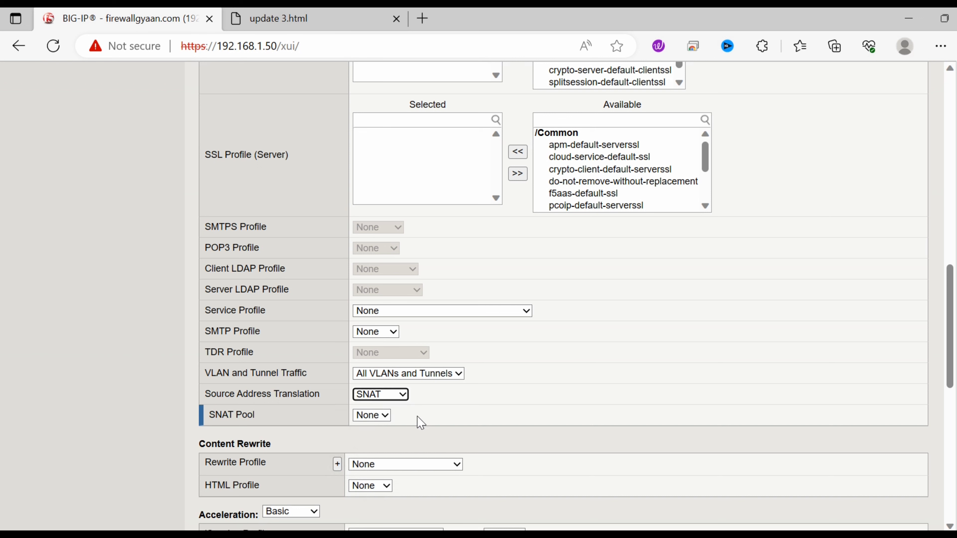
click(387, 417)
click(387, 418)
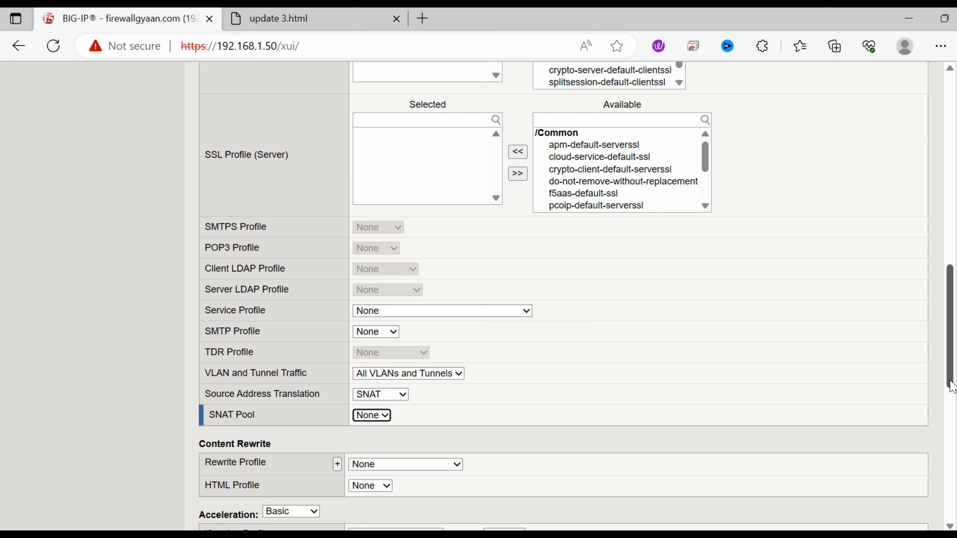
mouse_move(951, 386)
mouse_down()
mouse_move(954, 417)
mouse_move(953, 394)
mouse_up()
click(388, 392)
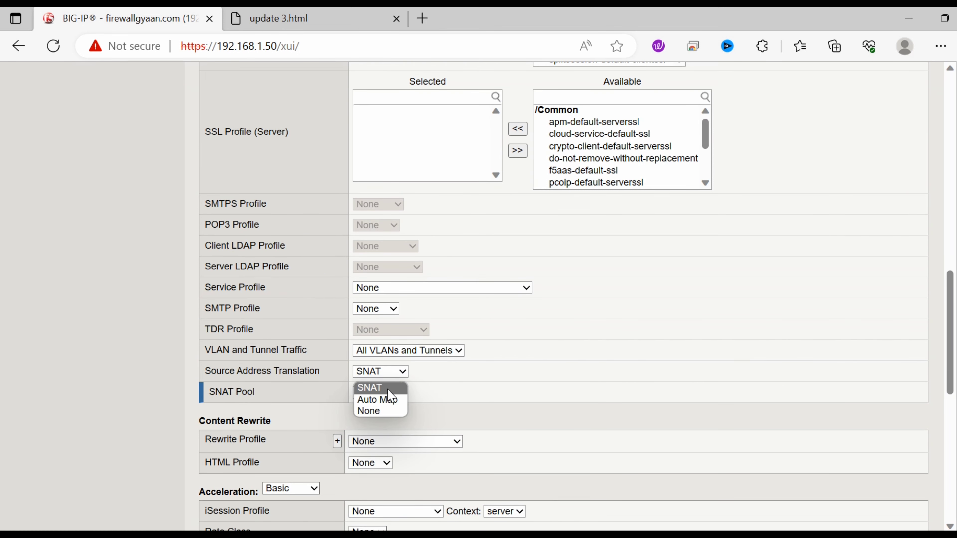
click(388, 400)
drag(948, 332, 952, 442)
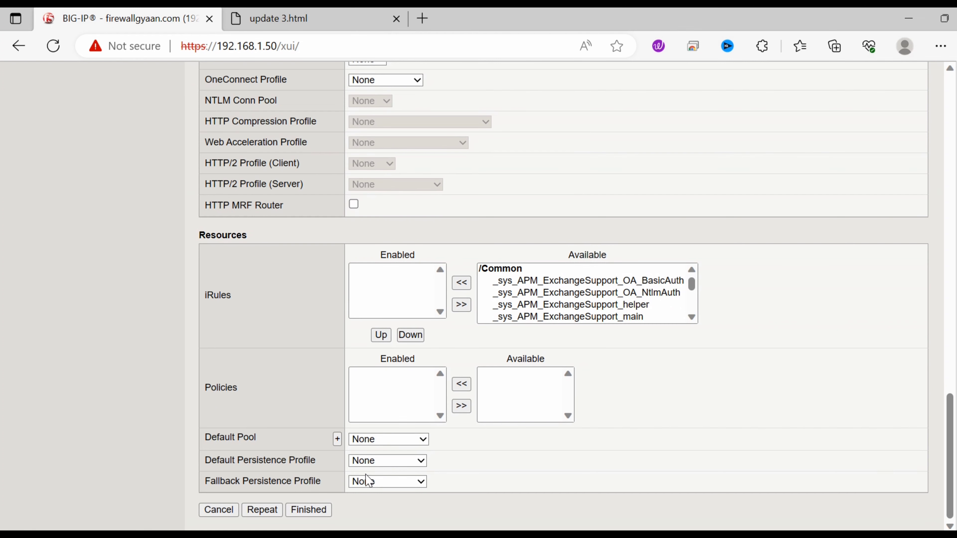
Step: Choose webser_Pool as Webserver_VS's default pool and finish creating the virtual server
click(424, 438)
click(407, 476)
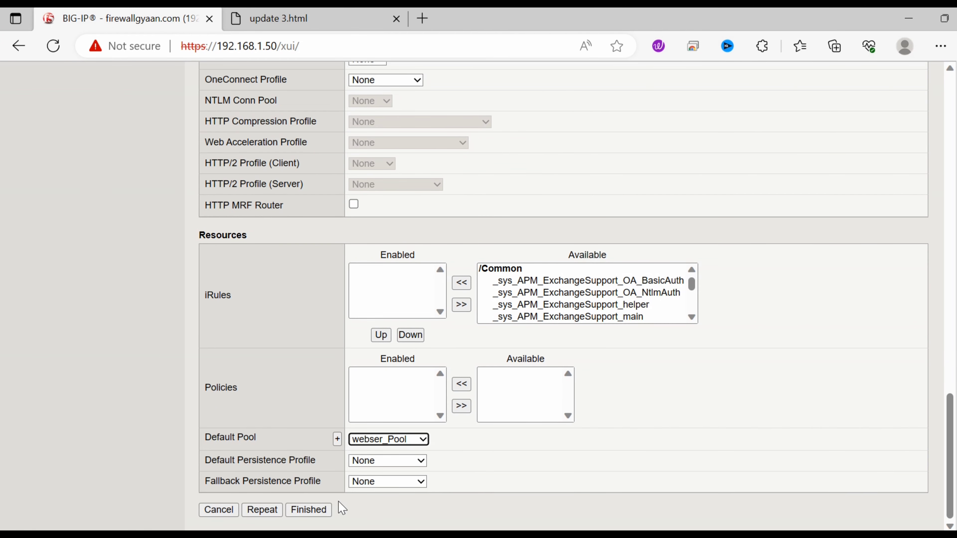
click(305, 512)
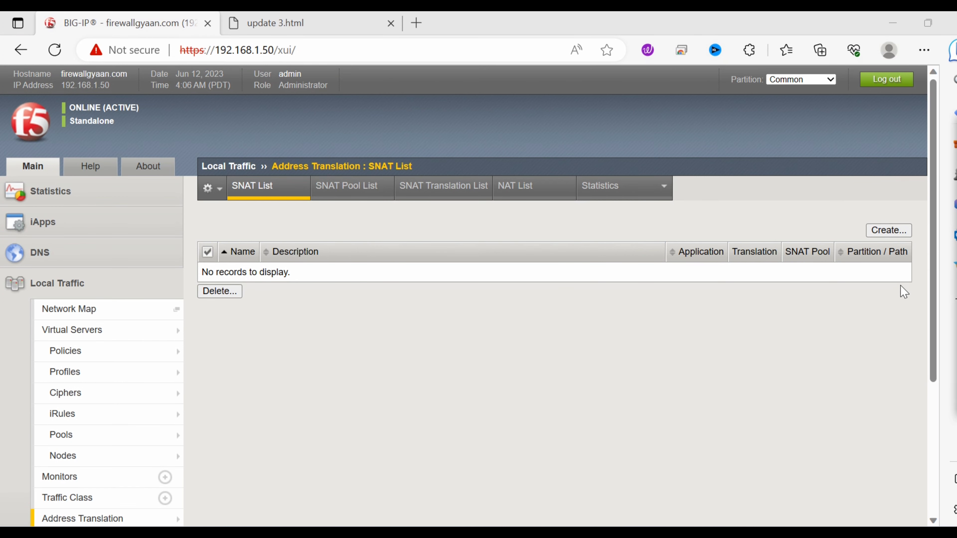
Step: Open webserver1's properties from the Local Traffic Nodes list
mouse_move(113, 373)
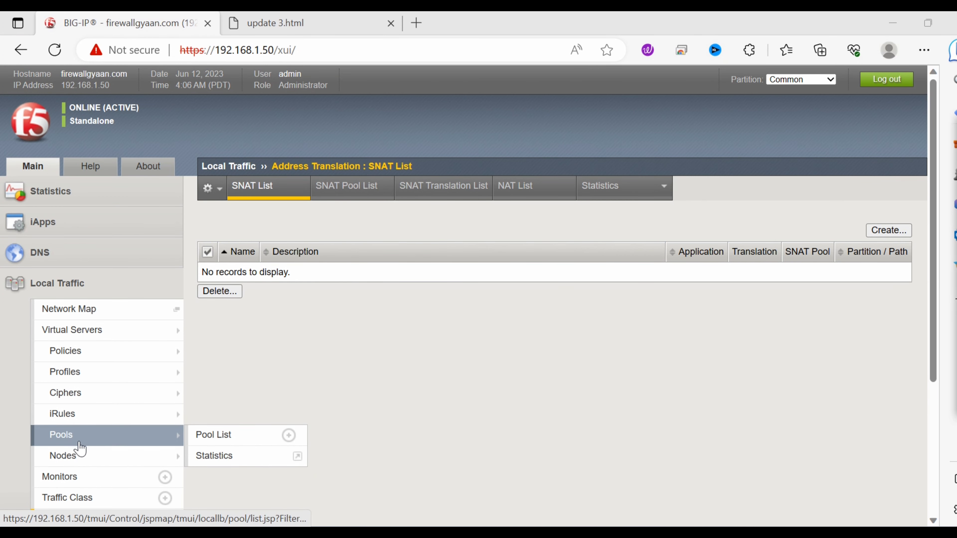
click(76, 457)
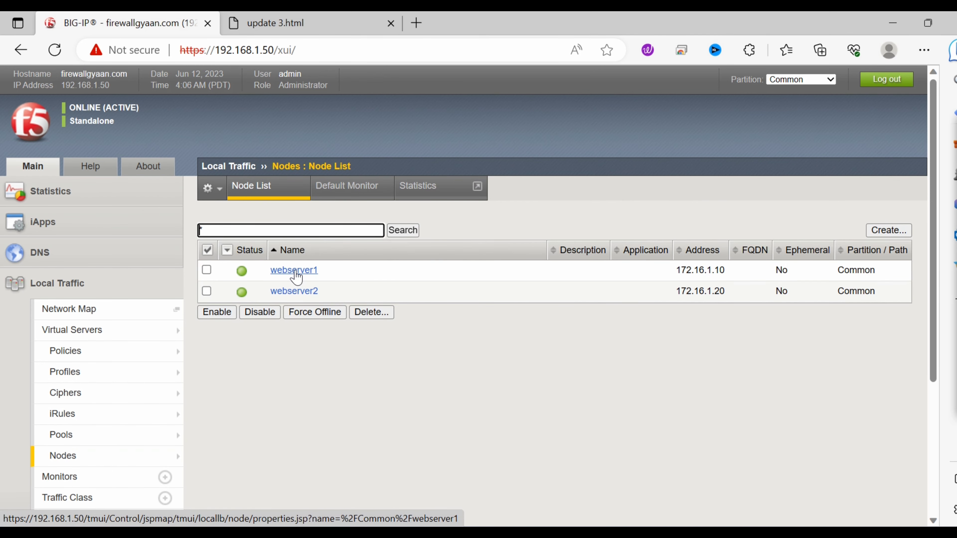
click(297, 278)
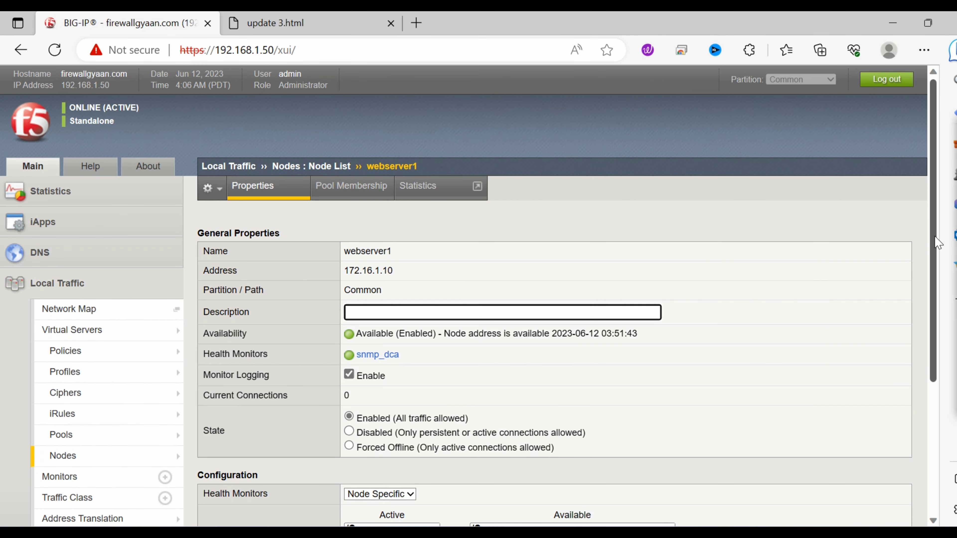
Step: Switch Health Monitors to Node Default, then back to Node Specific with snmp_dca
scroll(938, 243, down, 5)
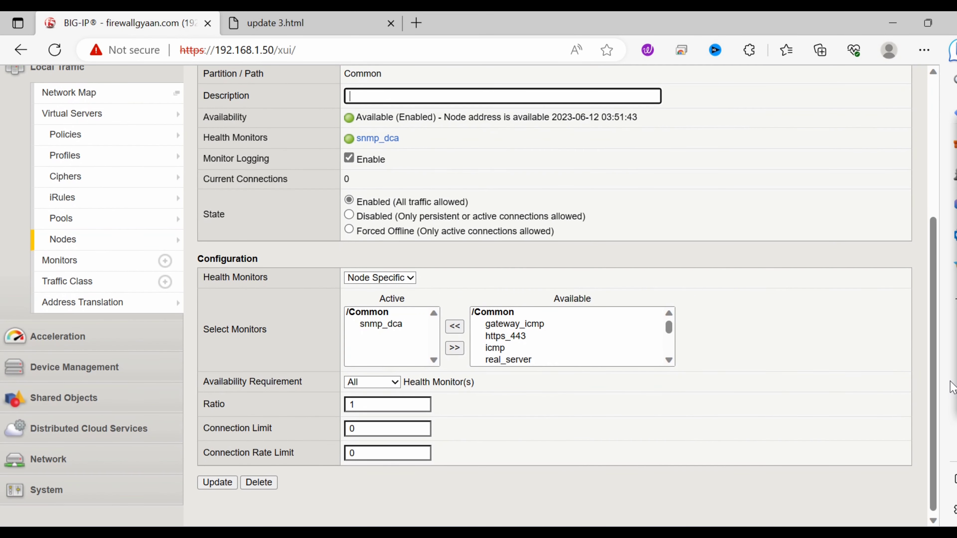
click(412, 278)
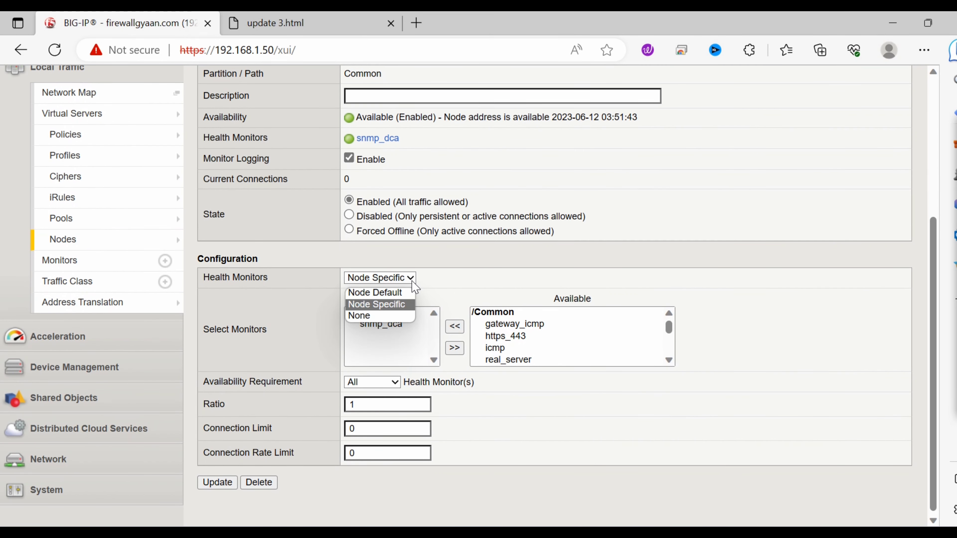
click(404, 293)
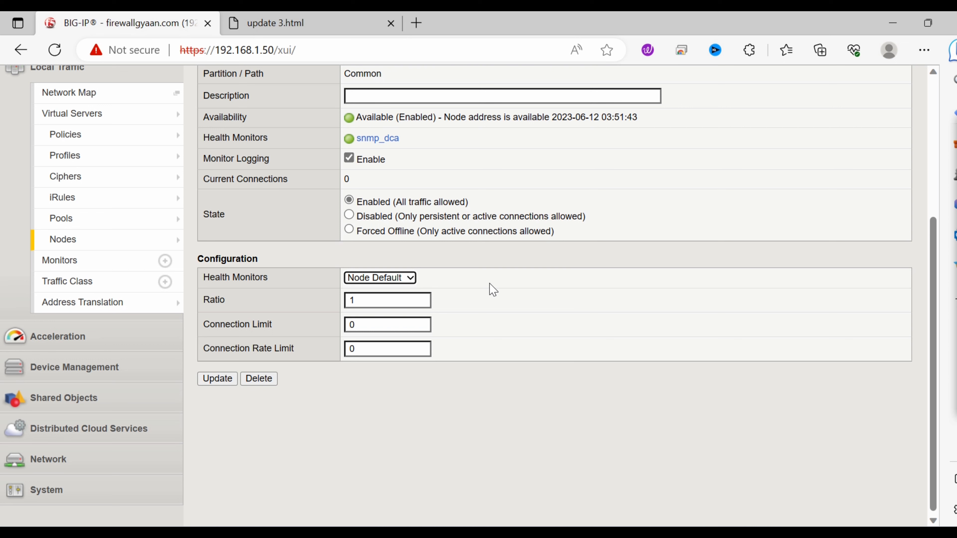
click(413, 281)
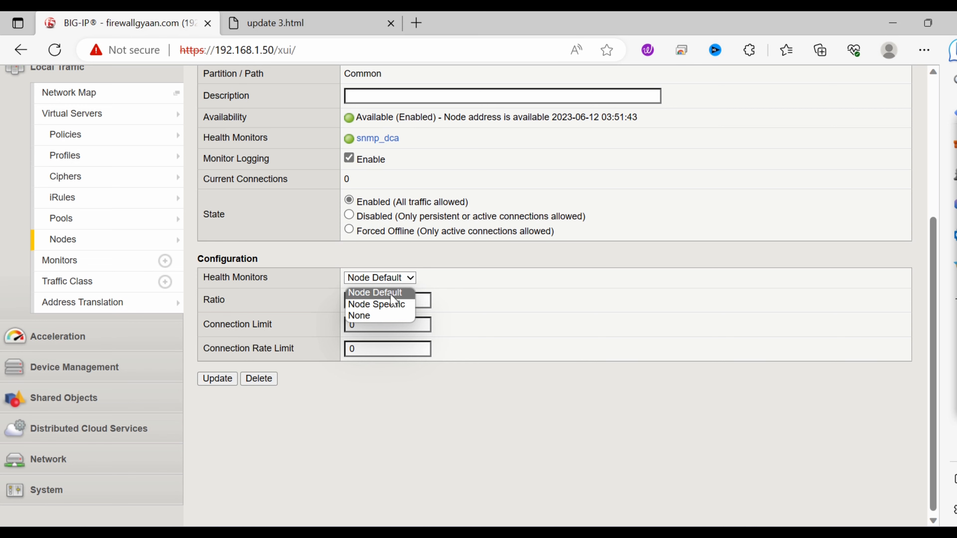
click(394, 305)
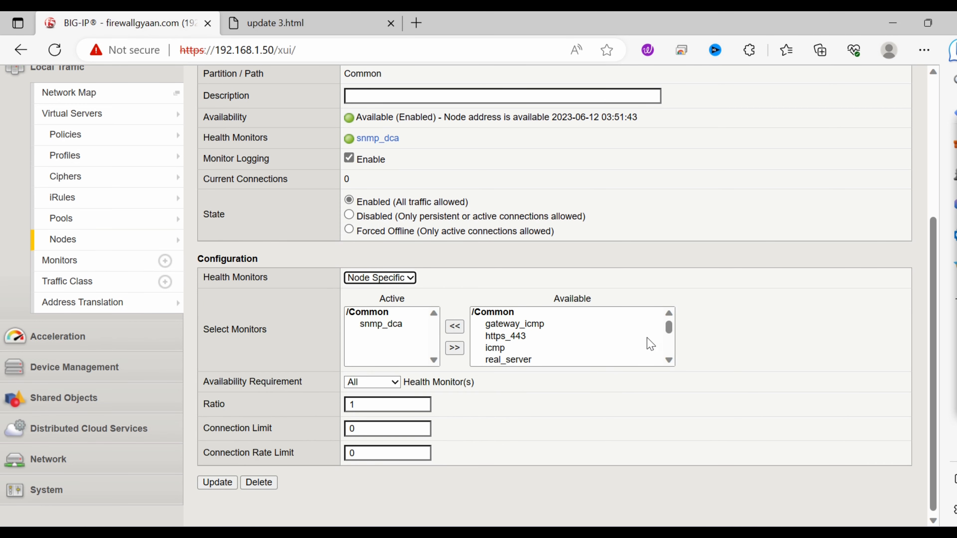
mouse_move(667, 328)
mouse_down()
mouse_move(669, 364)
mouse_move(673, 312)
mouse_up()
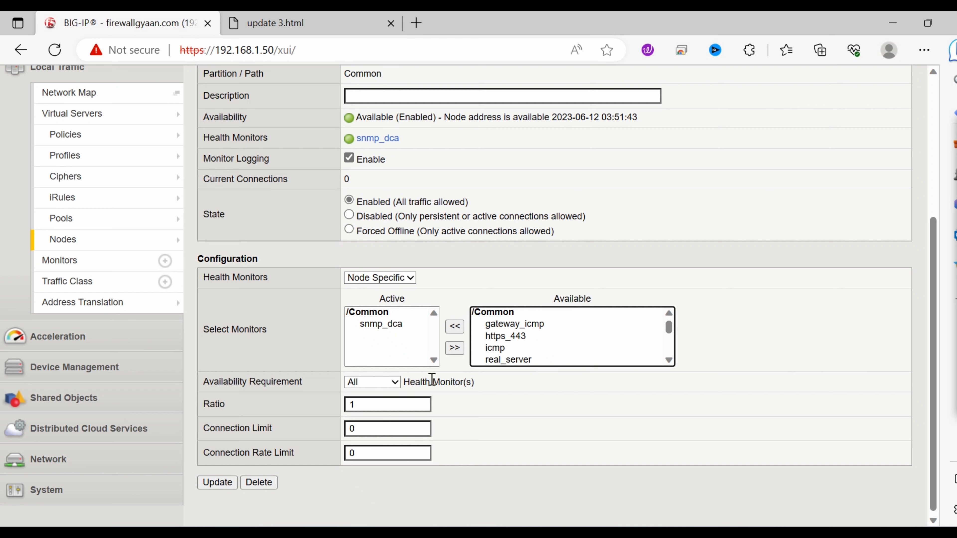
click(377, 328)
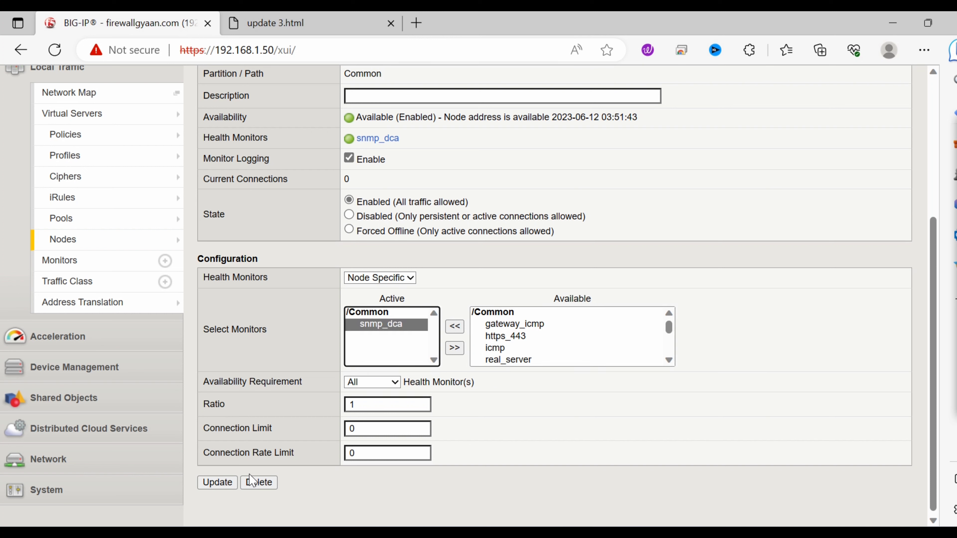
Step: Check webserver2's node and webser_Pool's properties, then show the Virtual Server List
click(77, 244)
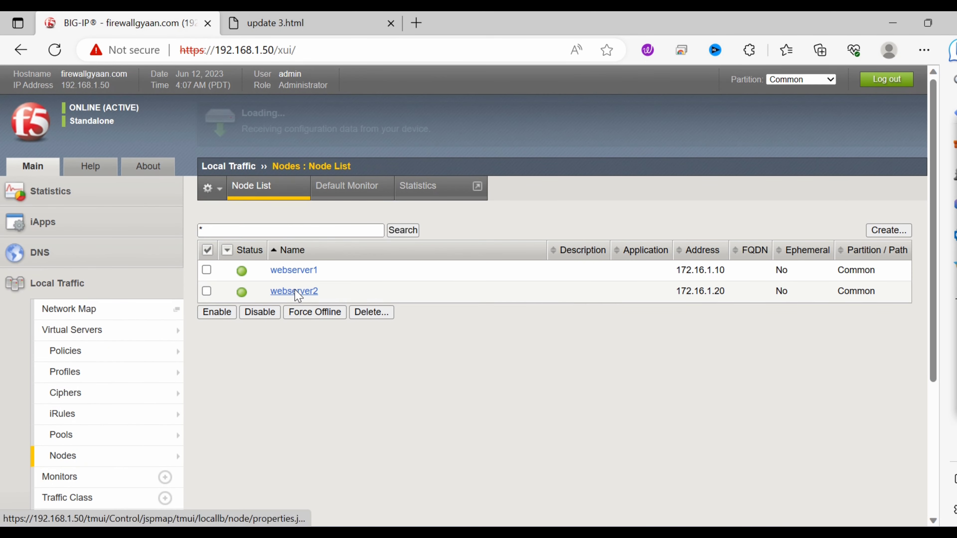
click(296, 292)
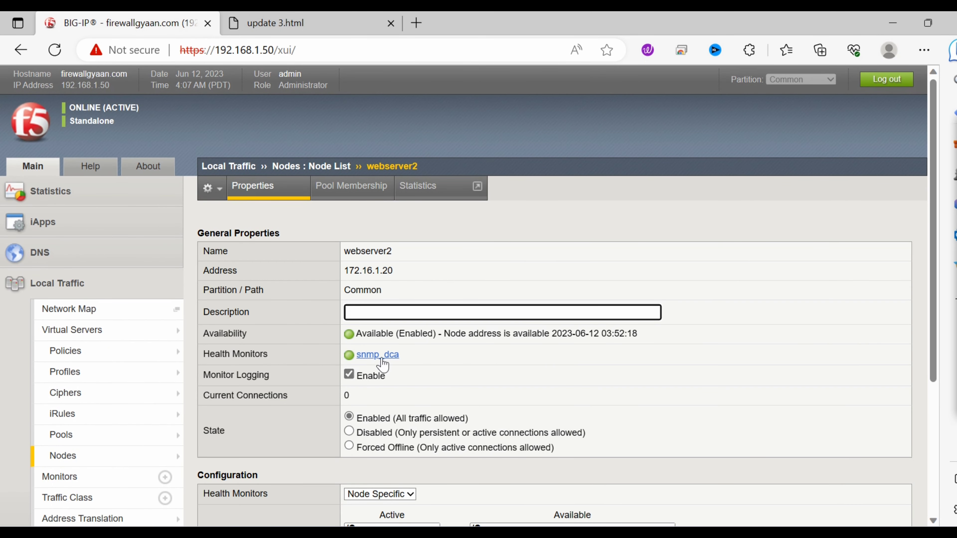
click(73, 442)
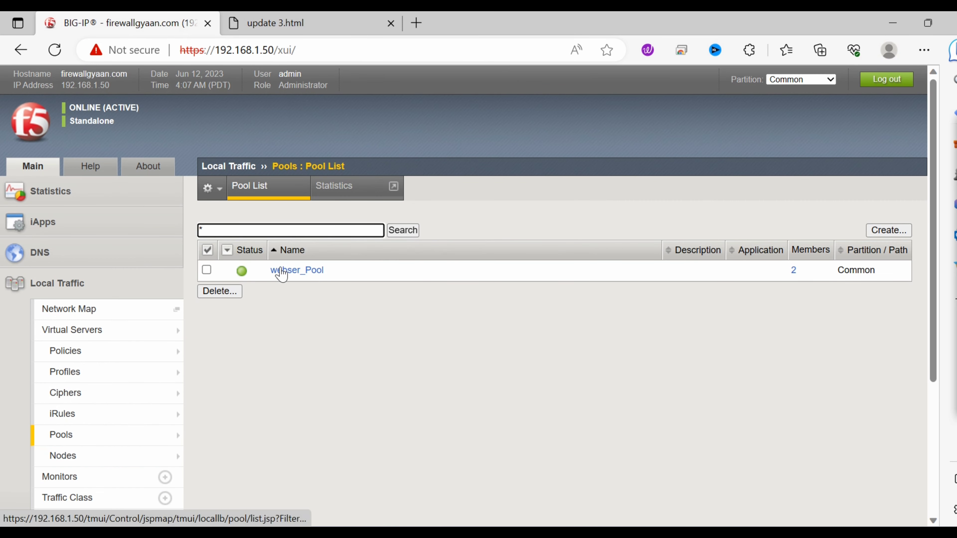
click(279, 270)
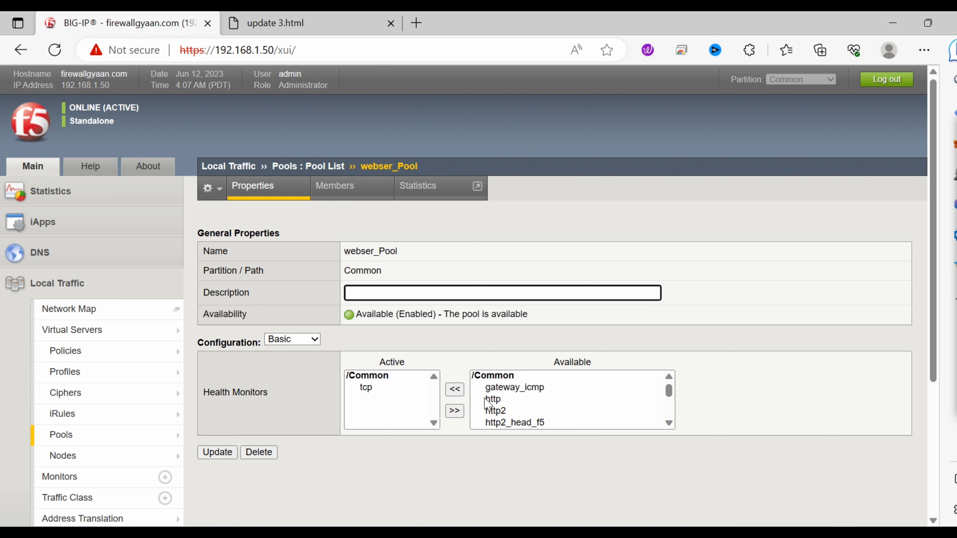
mouse_move(128, 433)
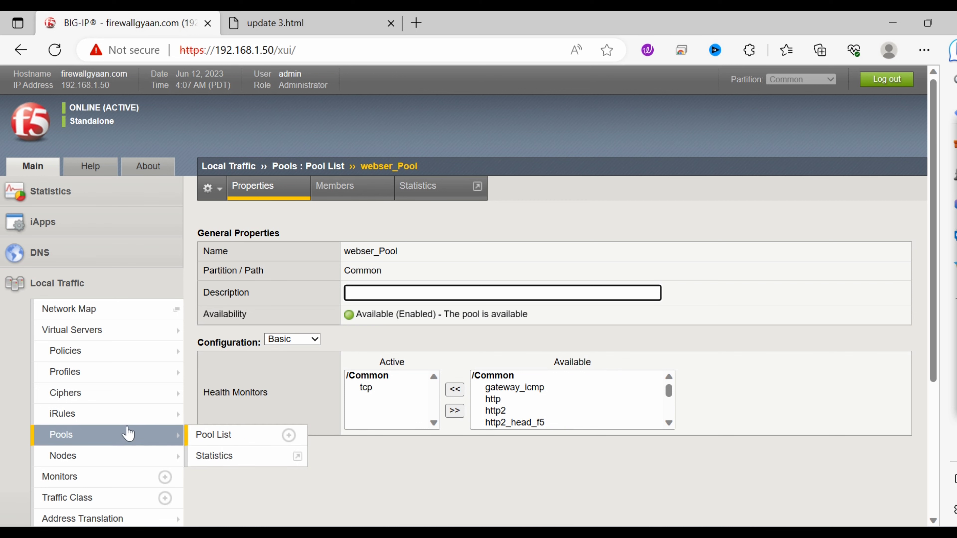
click(94, 339)
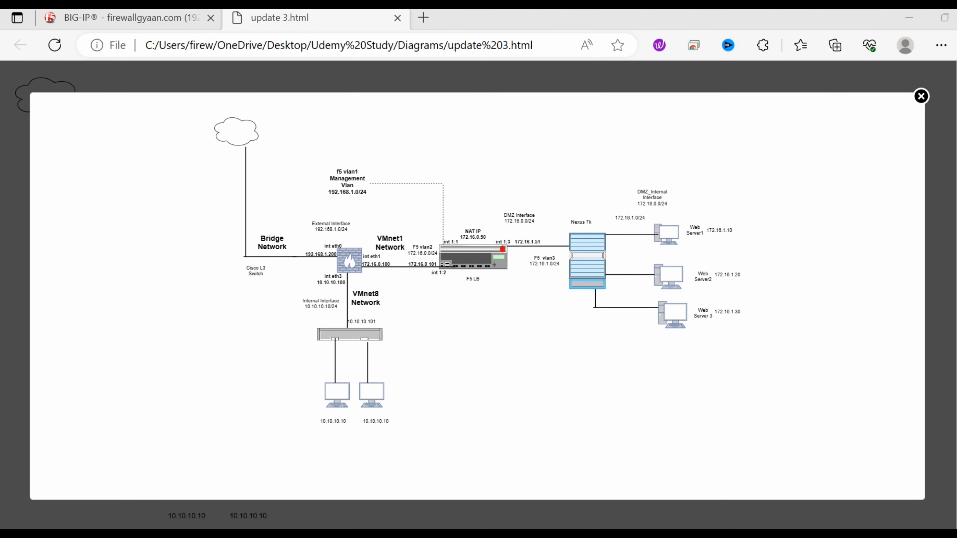
Step: Copy Webserver_VS's destination 172.16.1.50 and paste it into a new browser tab
mouse_move(642, 534)
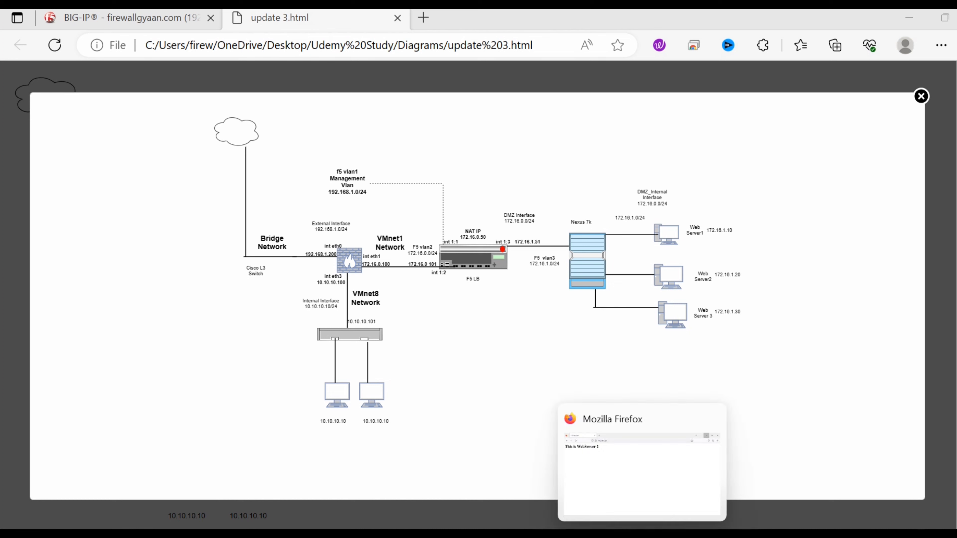
click(119, 22)
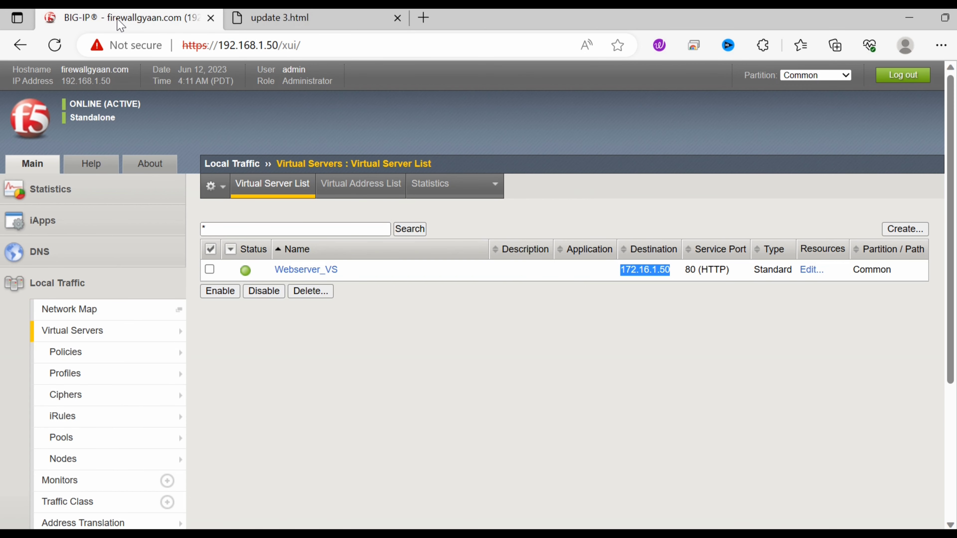
click(455, 371)
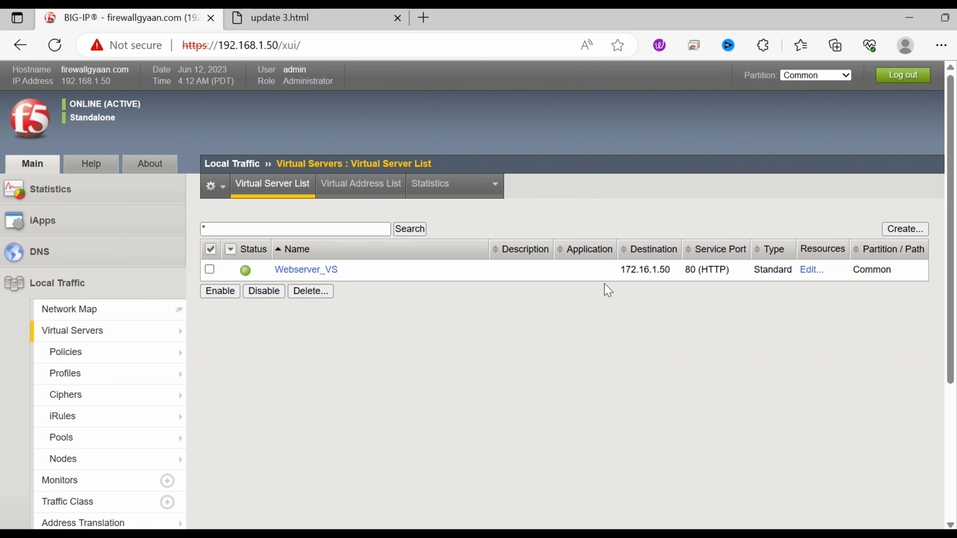
drag(624, 271, 676, 275)
key(ctrl+c)
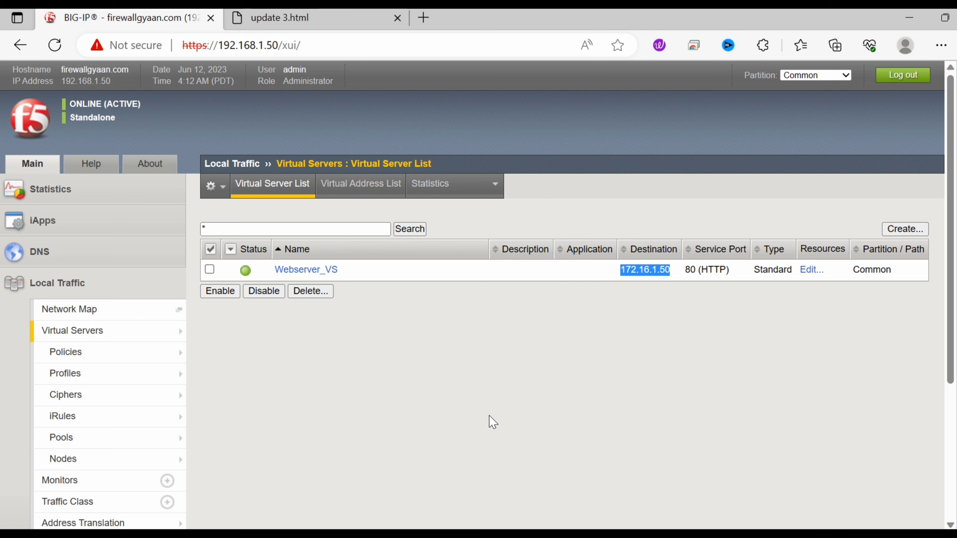
click(423, 18)
key(ctrl+v)
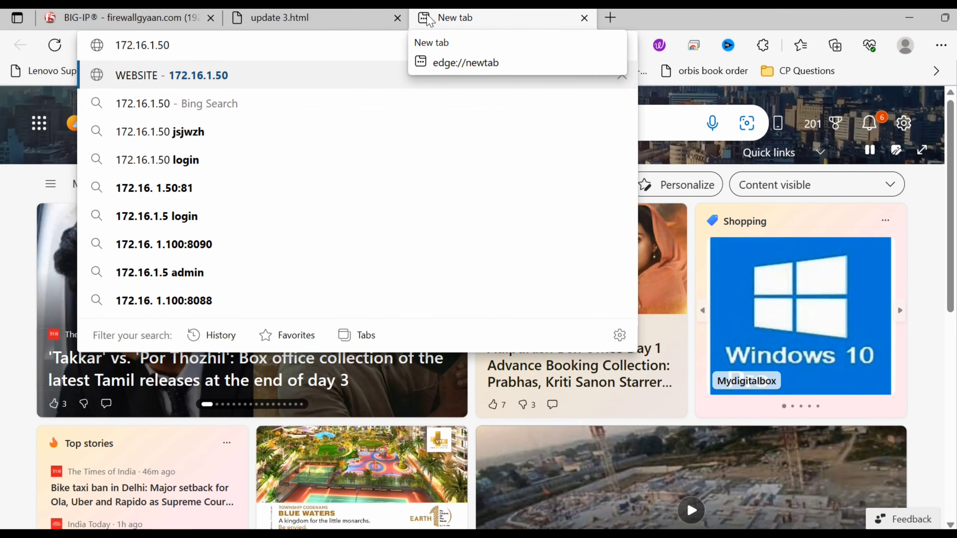
Step: Load 172.16.1.50 in Edge, then reload the same address in Firefox
key(Return)
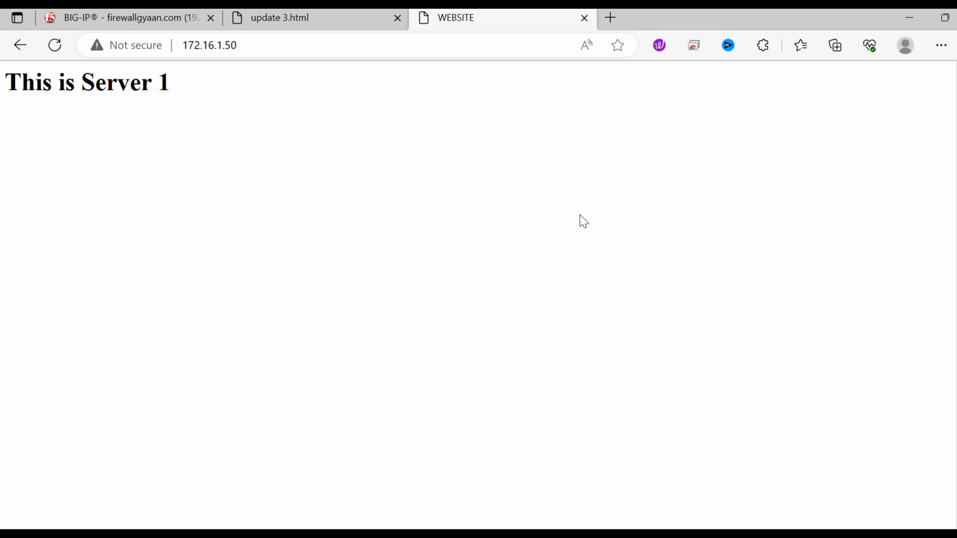
mouse_move(642, 534)
click(643, 534)
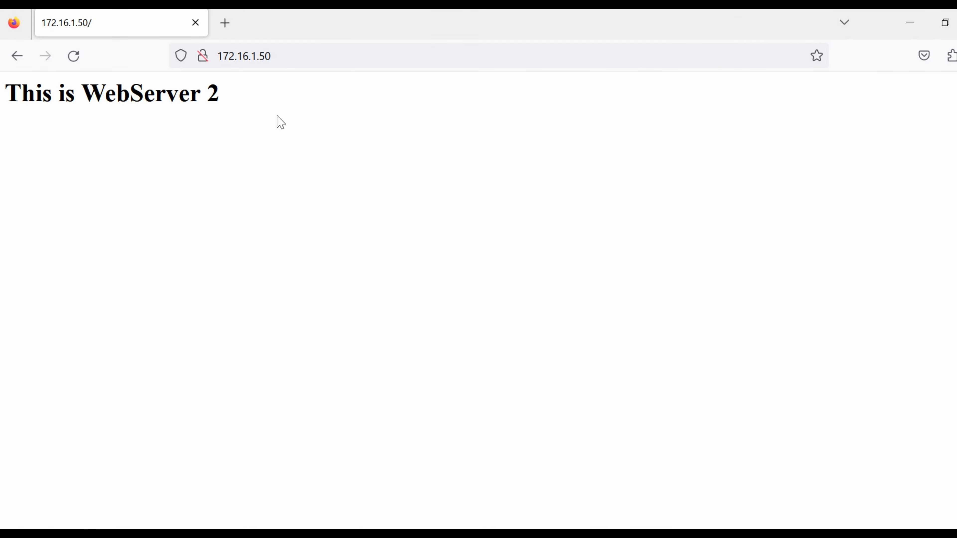
click(301, 57)
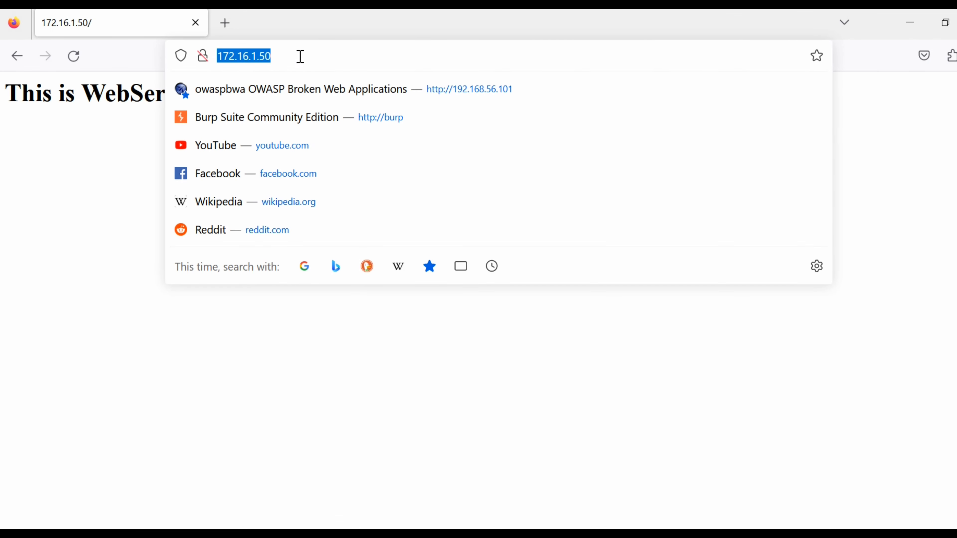
key(Return)
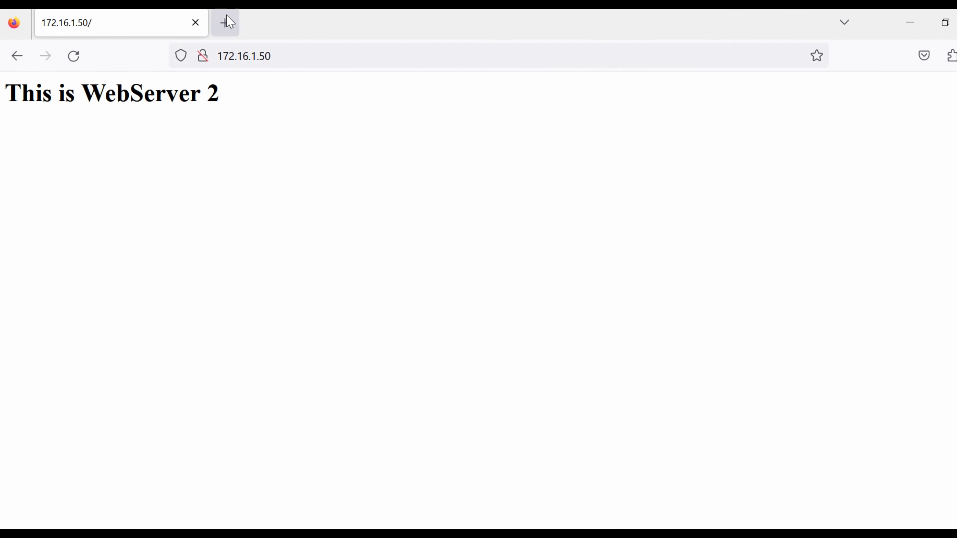
Step: Load 172.16.1.50 in a new Firefox tab and again in a new Edge tab
click(225, 22)
key(ctrl+v)
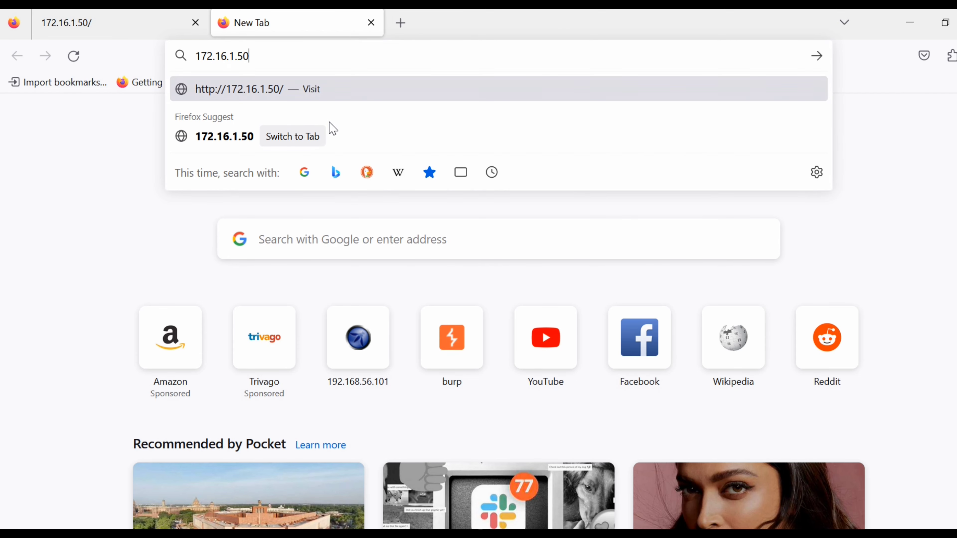
key(Return)
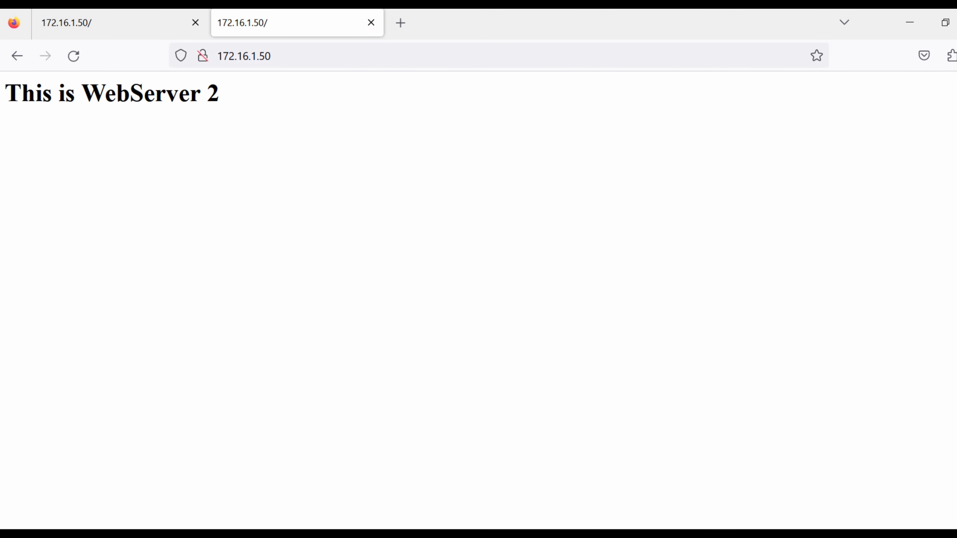
key(alt+Tab)
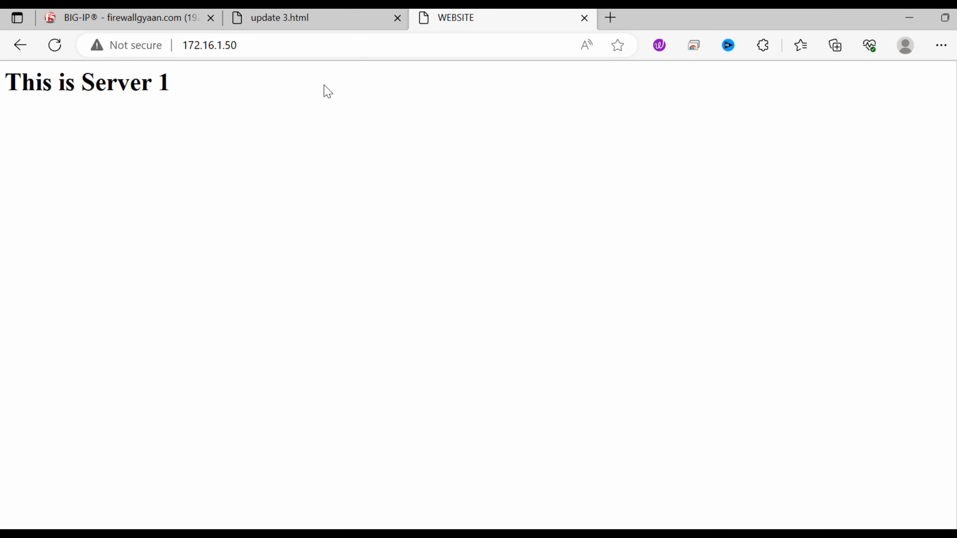
click(611, 21)
key(ctrl+v)
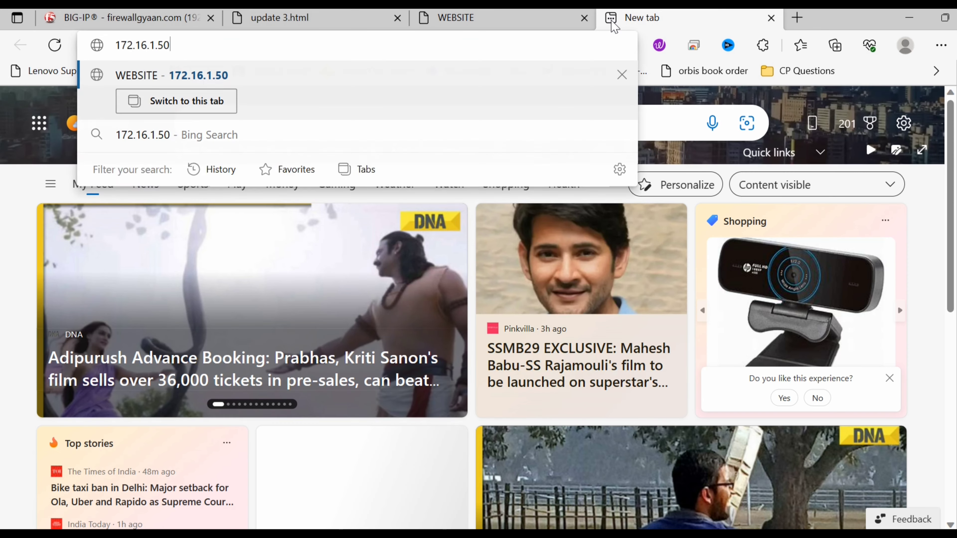
key(Return)
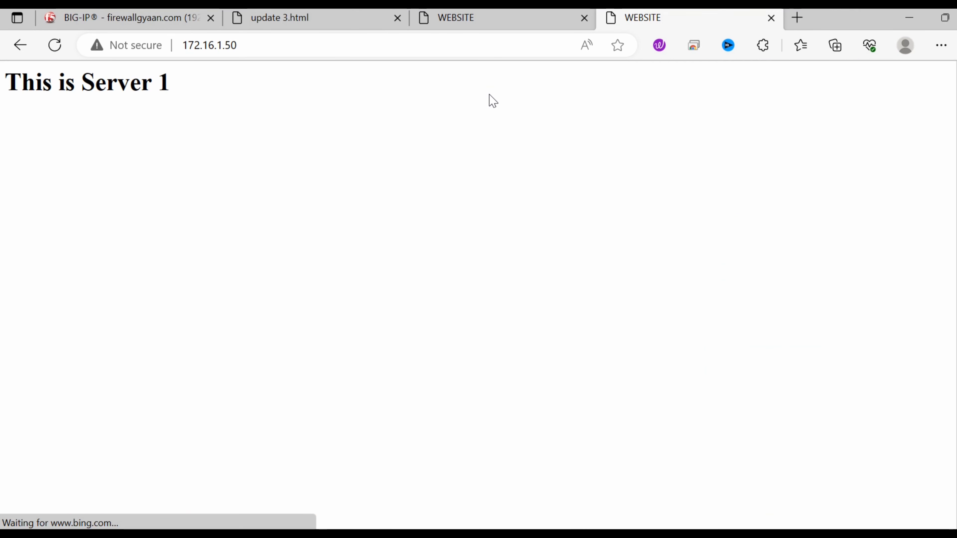
Step: Load 172.16.1.50 in another new Firefox tab, then minimize both browser windows
key(alt+Tab)
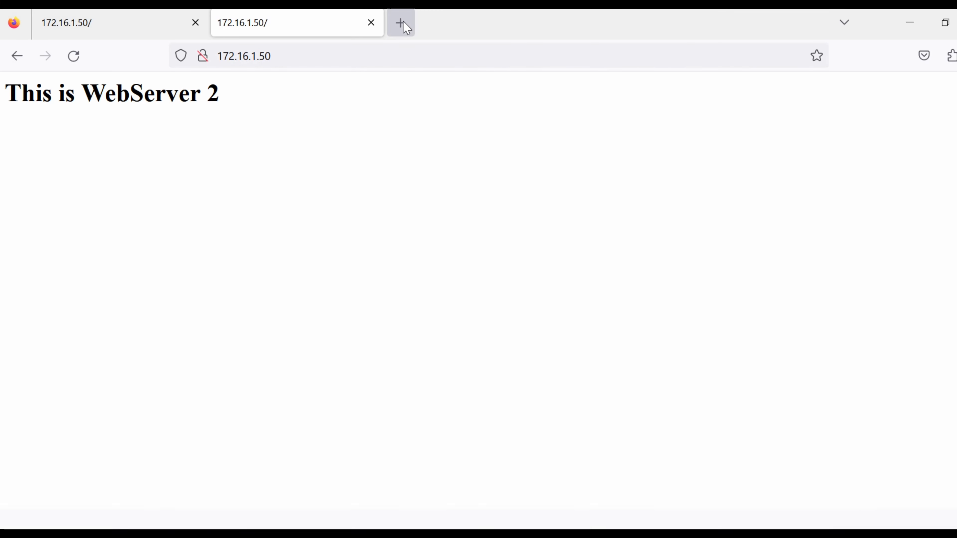
click(400, 23)
key(ctrl+v)
key(Return)
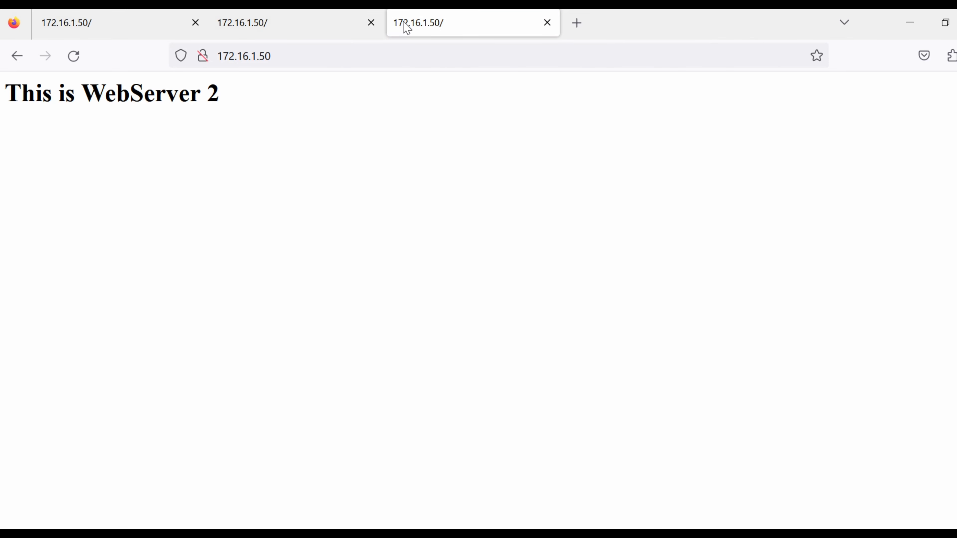
click(914, 25)
click(910, 21)
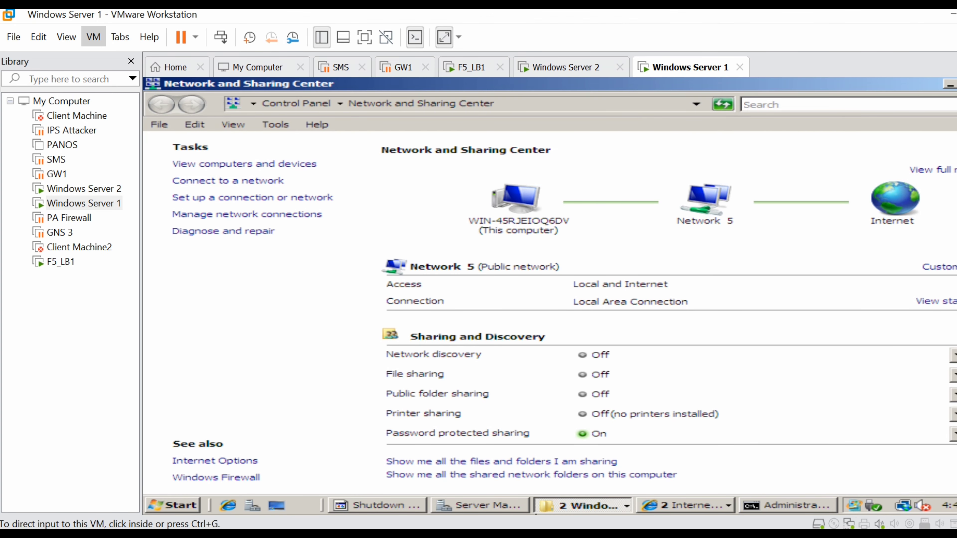
Step: Check Webserver_VS's green status in the Virtual Server List, then return to the update 3 diagram
key(alt+Tab)
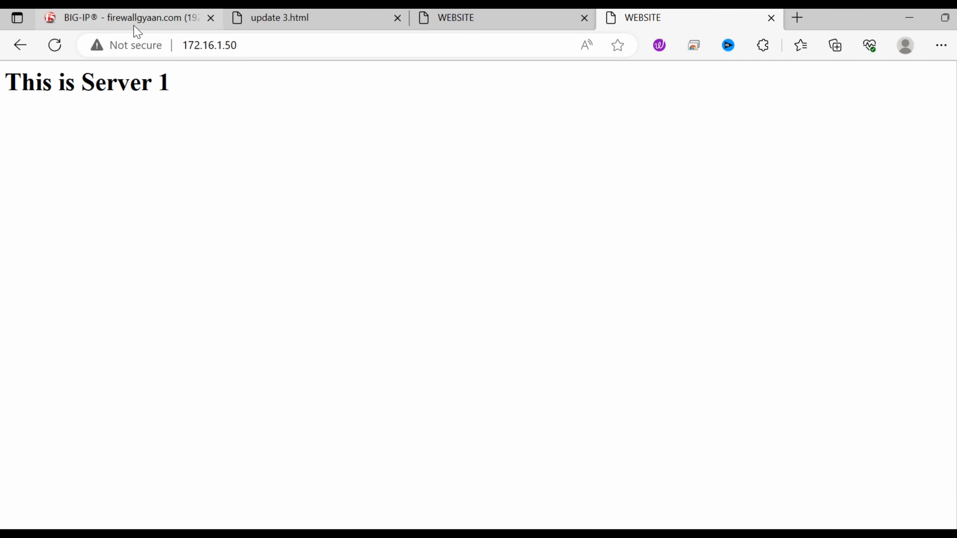
click(135, 26)
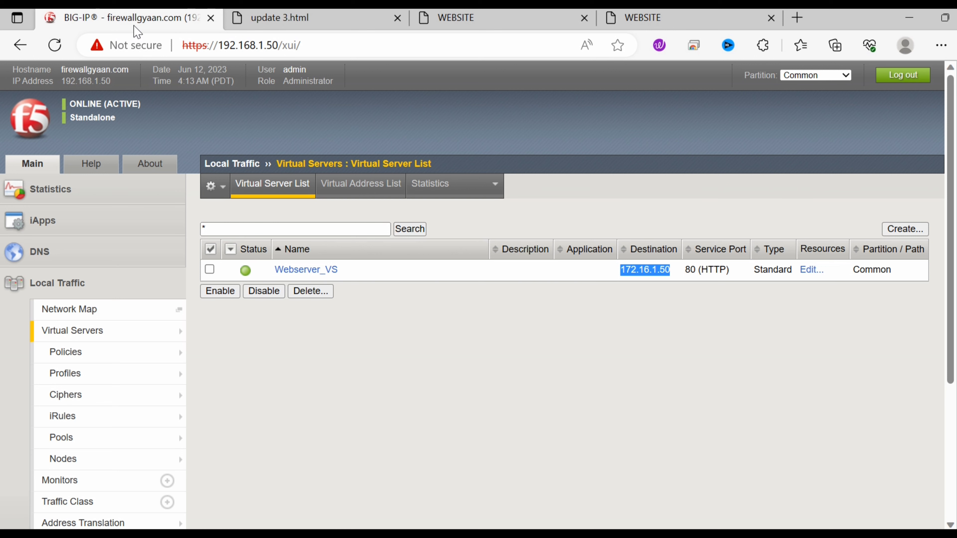
click(542, 342)
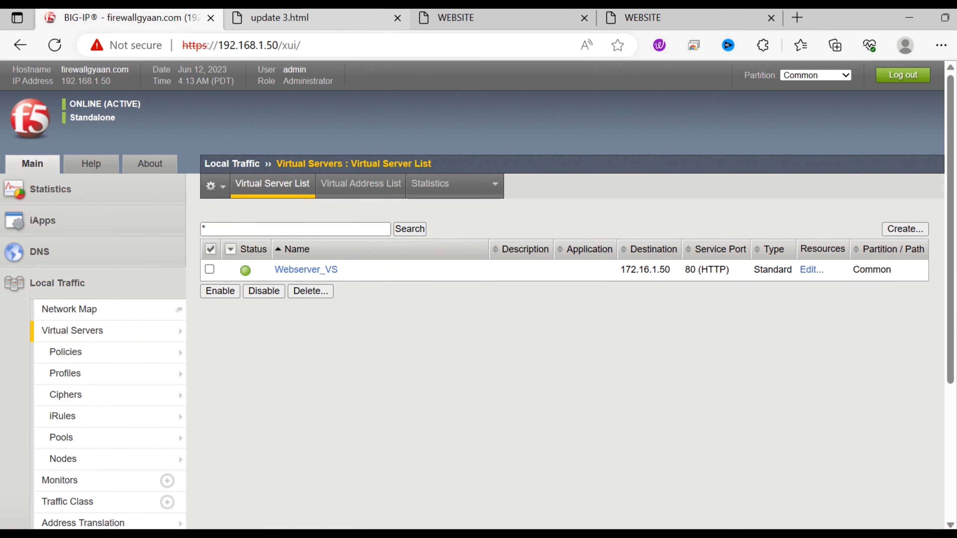
click(321, 26)
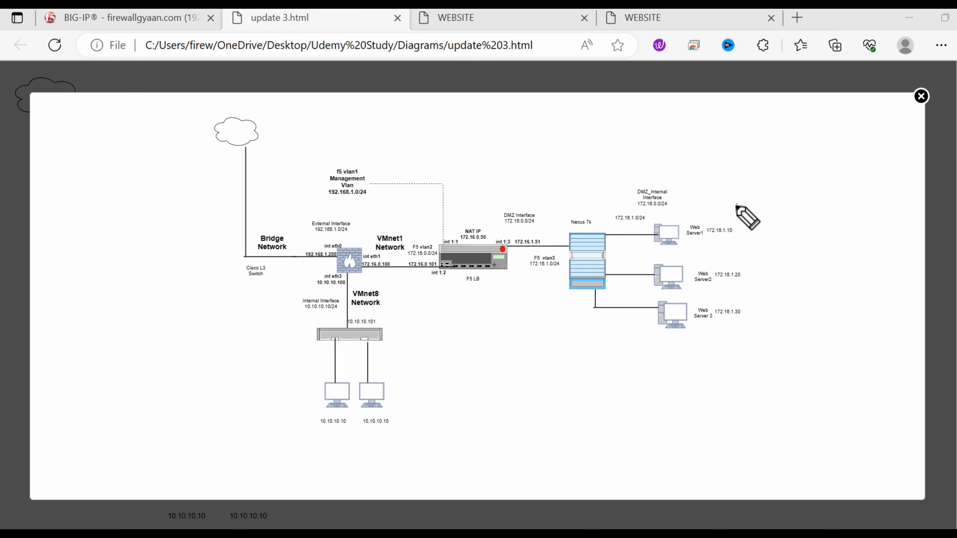
Step: Draw blue arcs from Web Server1 and Server2 to the F5 LB and sketch a client above
mouse_move(736, 205)
mouse_down()
mouse_move(763, 265)
mouse_move(744, 281)
mouse_up()
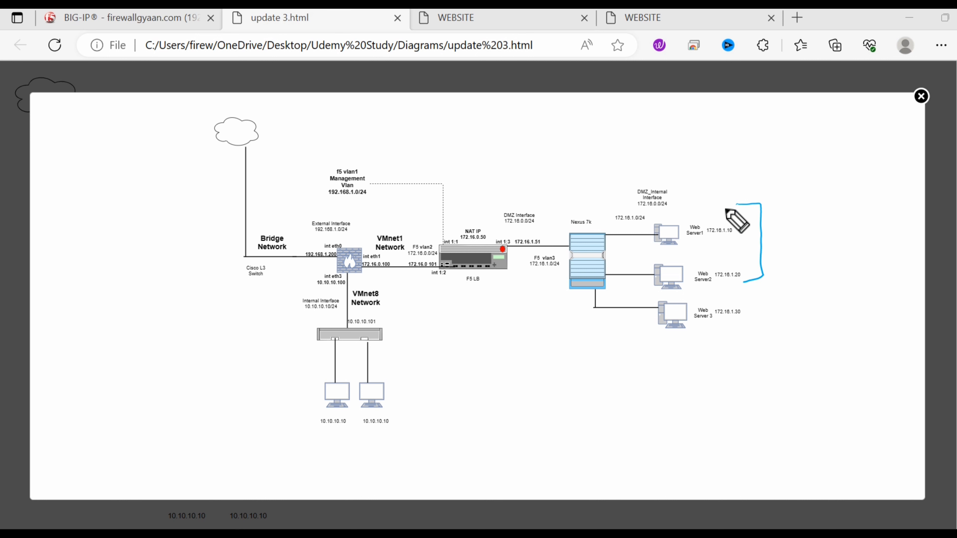
mouse_move(757, 202)
mouse_down()
mouse_move(689, 148)
mouse_move(539, 190)
mouse_move(524, 203)
mouse_move(540, 206)
mouse_up()
click(512, 284)
mouse_move(513, 285)
mouse_down()
mouse_move(578, 312)
mouse_move(683, 281)
mouse_move(512, 290)
mouse_move(531, 283)
mouse_up()
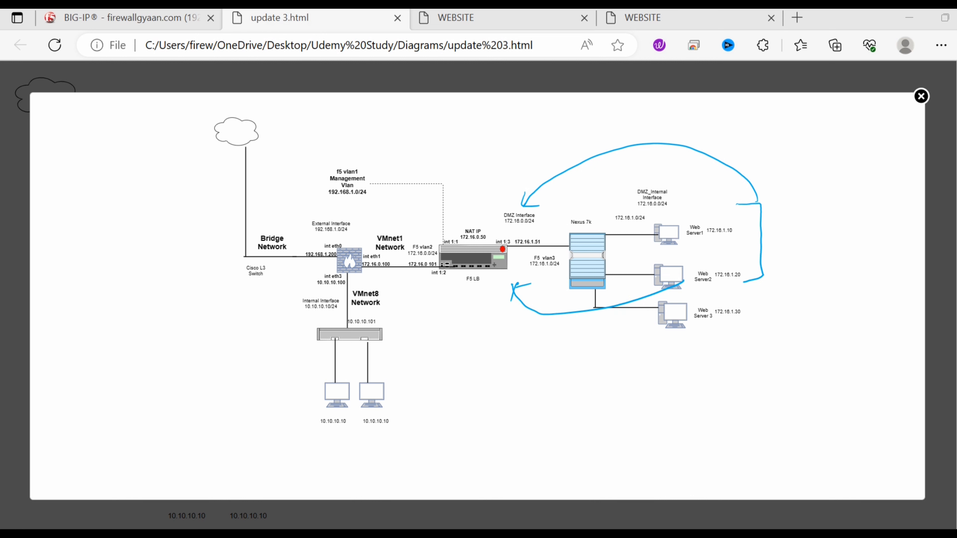
mouse_move(368, 154)
mouse_down()
mouse_move(364, 125)
mouse_move(396, 108)
mouse_move(366, 158)
mouse_move(393, 178)
mouse_up()
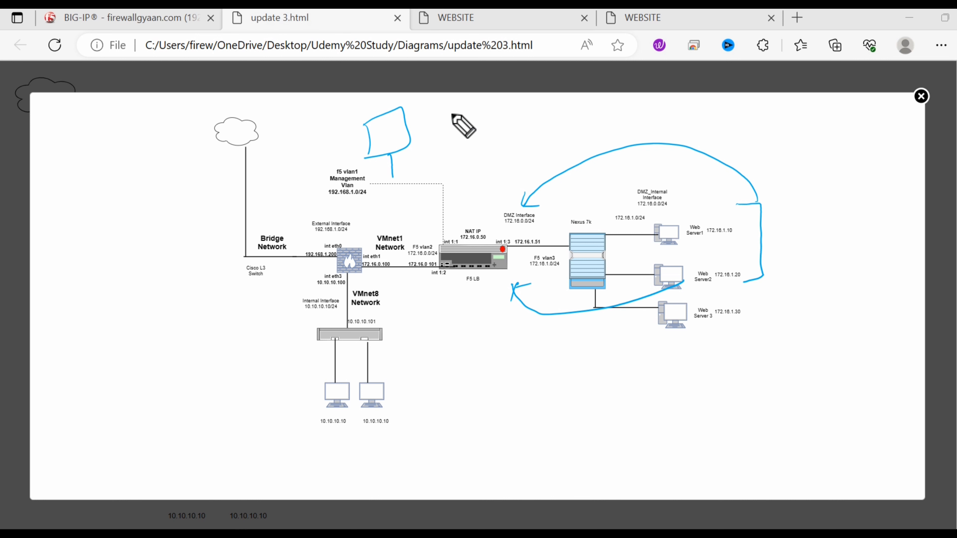
Step: Handwrite the virtual server address 172.16.1.50 above the F5 load balancer
mouse_move(465, 138)
mouse_down()
mouse_move(466, 157)
mouse_move(481, 154)
mouse_up()
mouse_move(489, 143)
mouse_down()
mouse_move(524, 142)
mouse_move(594, 110)
mouse_up()
click(511, 140)
click(547, 130)
click(572, 125)
mouse_move(586, 112)
mouse_down()
mouse_move(584, 127)
mouse_move(619, 127)
mouse_move(605, 114)
mouse_up()
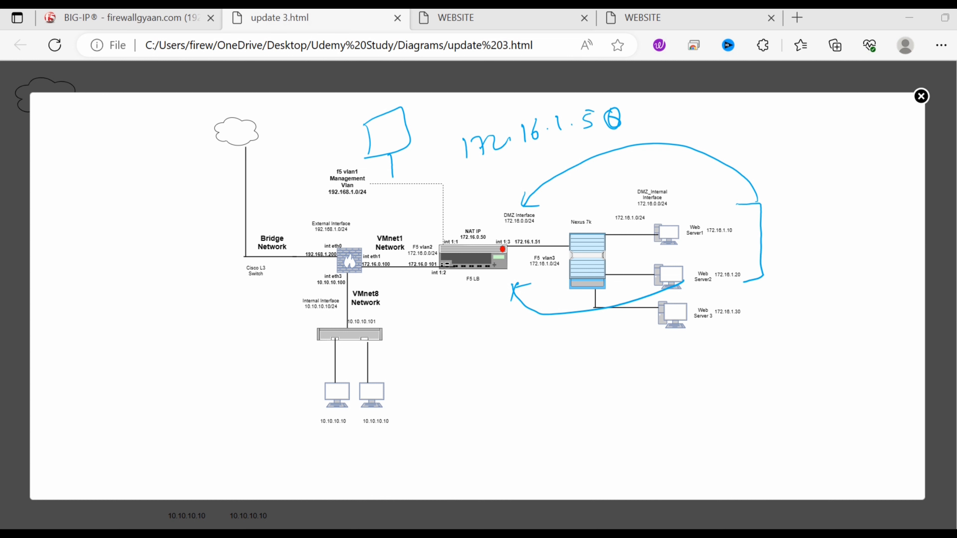